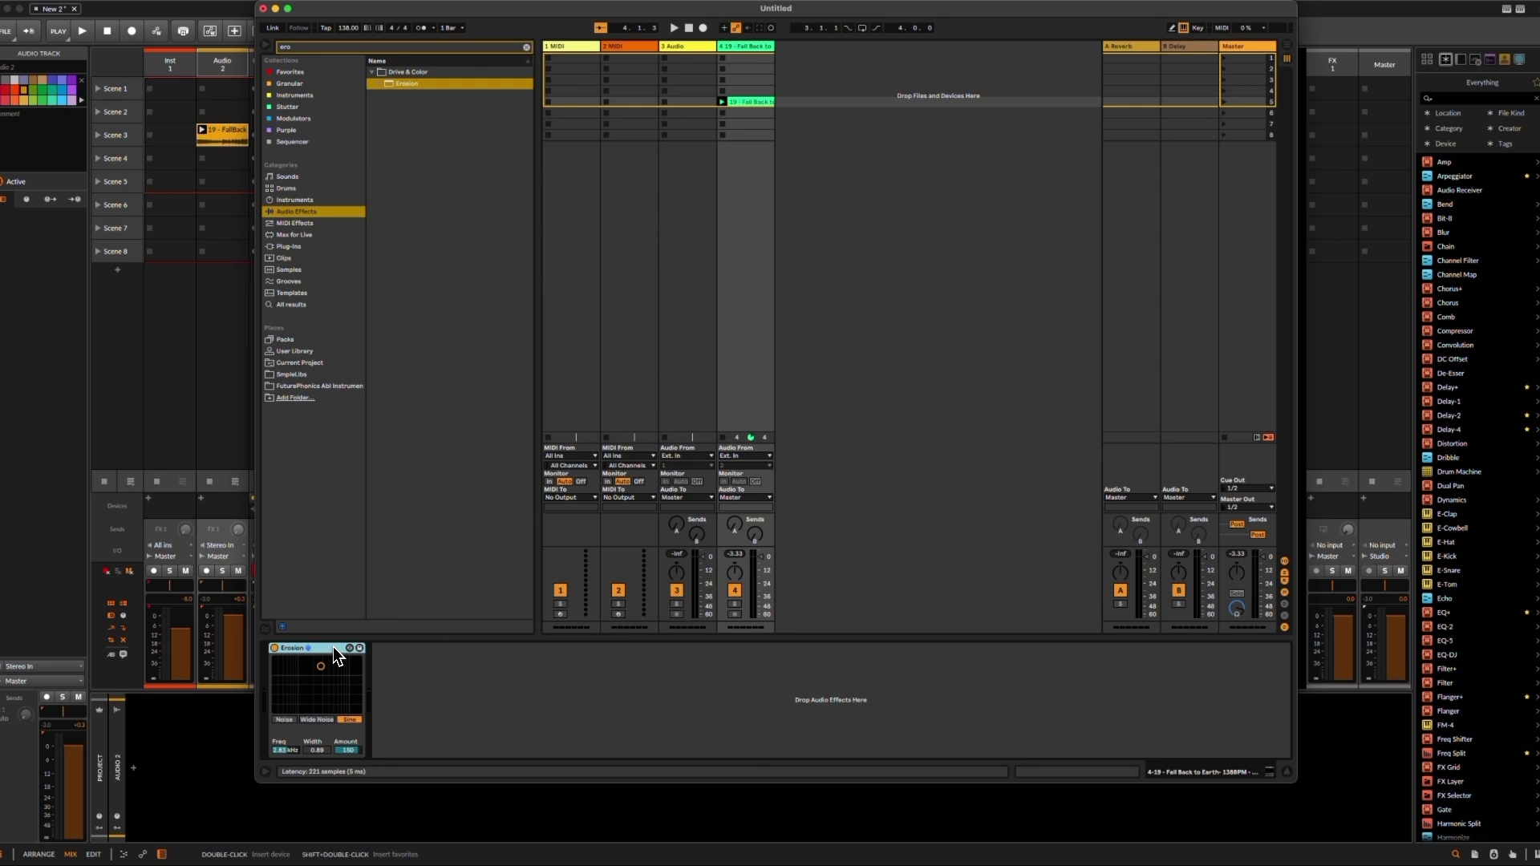
Step: Play the track in Ableton Live with Erosion bypassed, then switch Erosion back on
left_click(881, 162)
key("space")
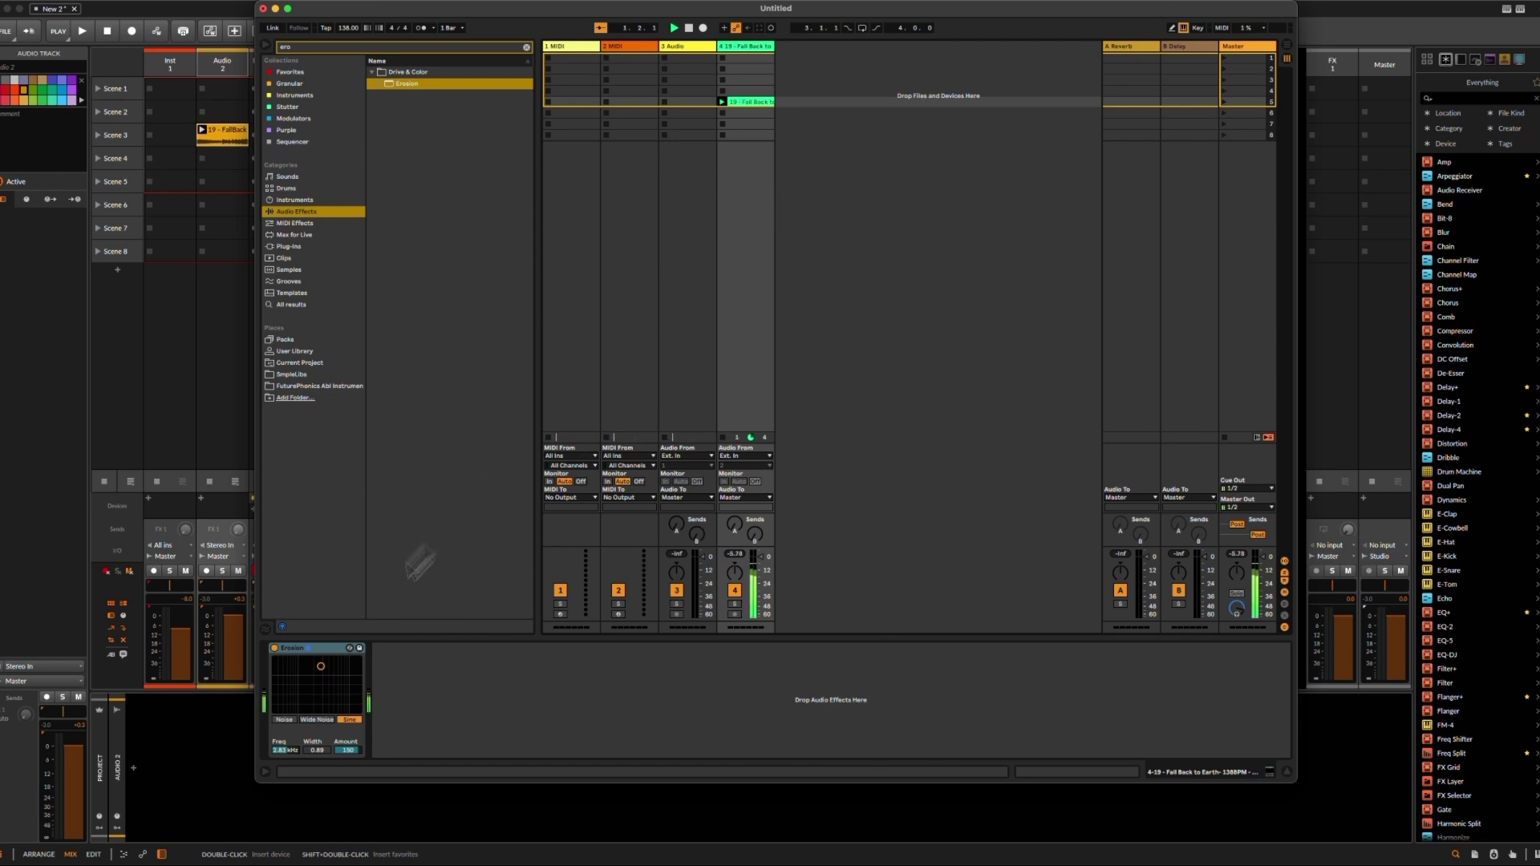
left_click(274, 647)
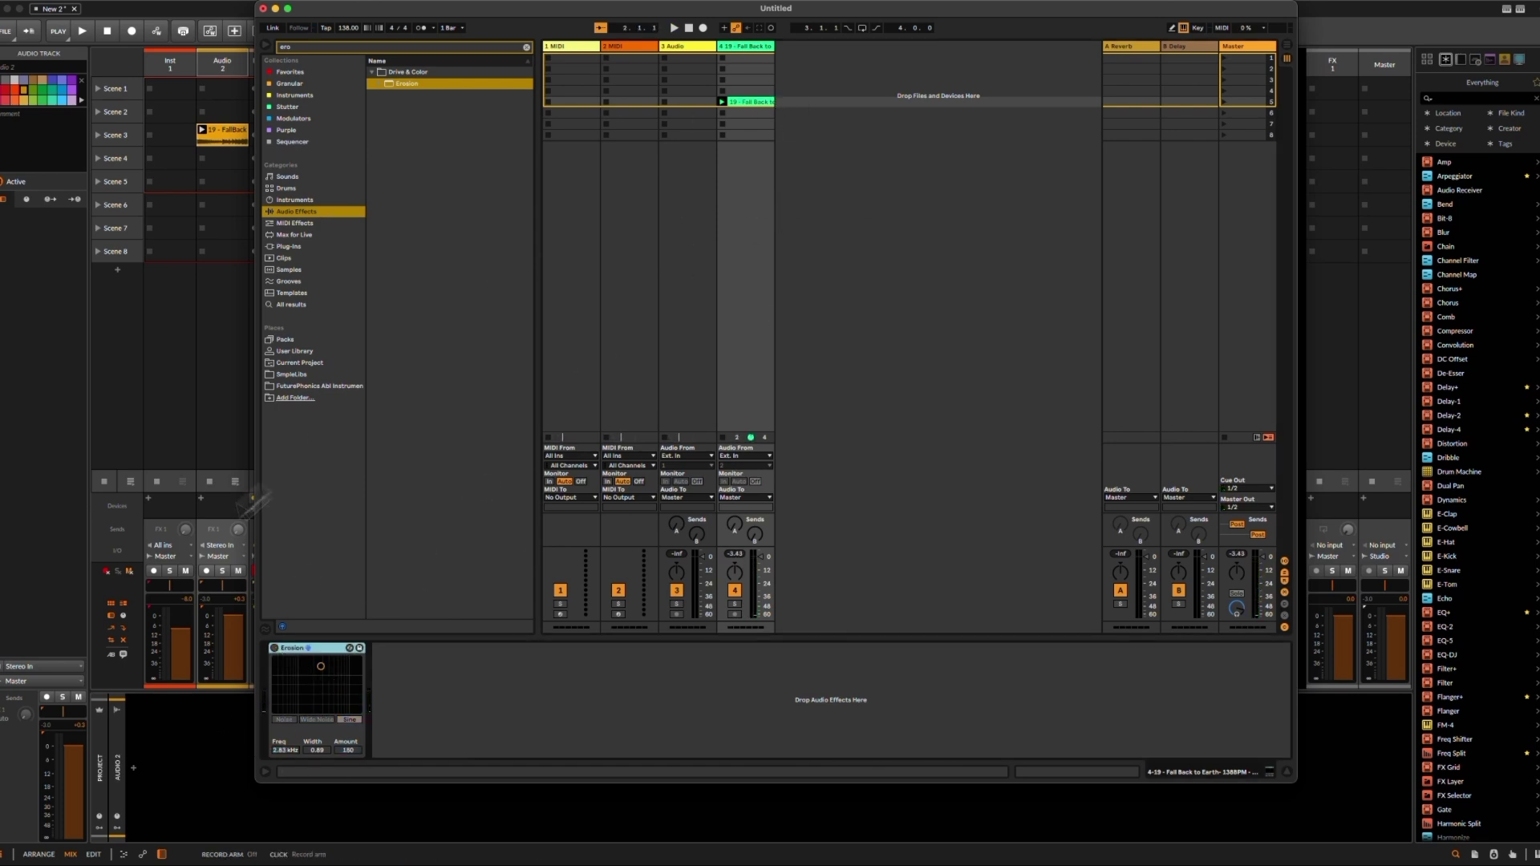
key("space")
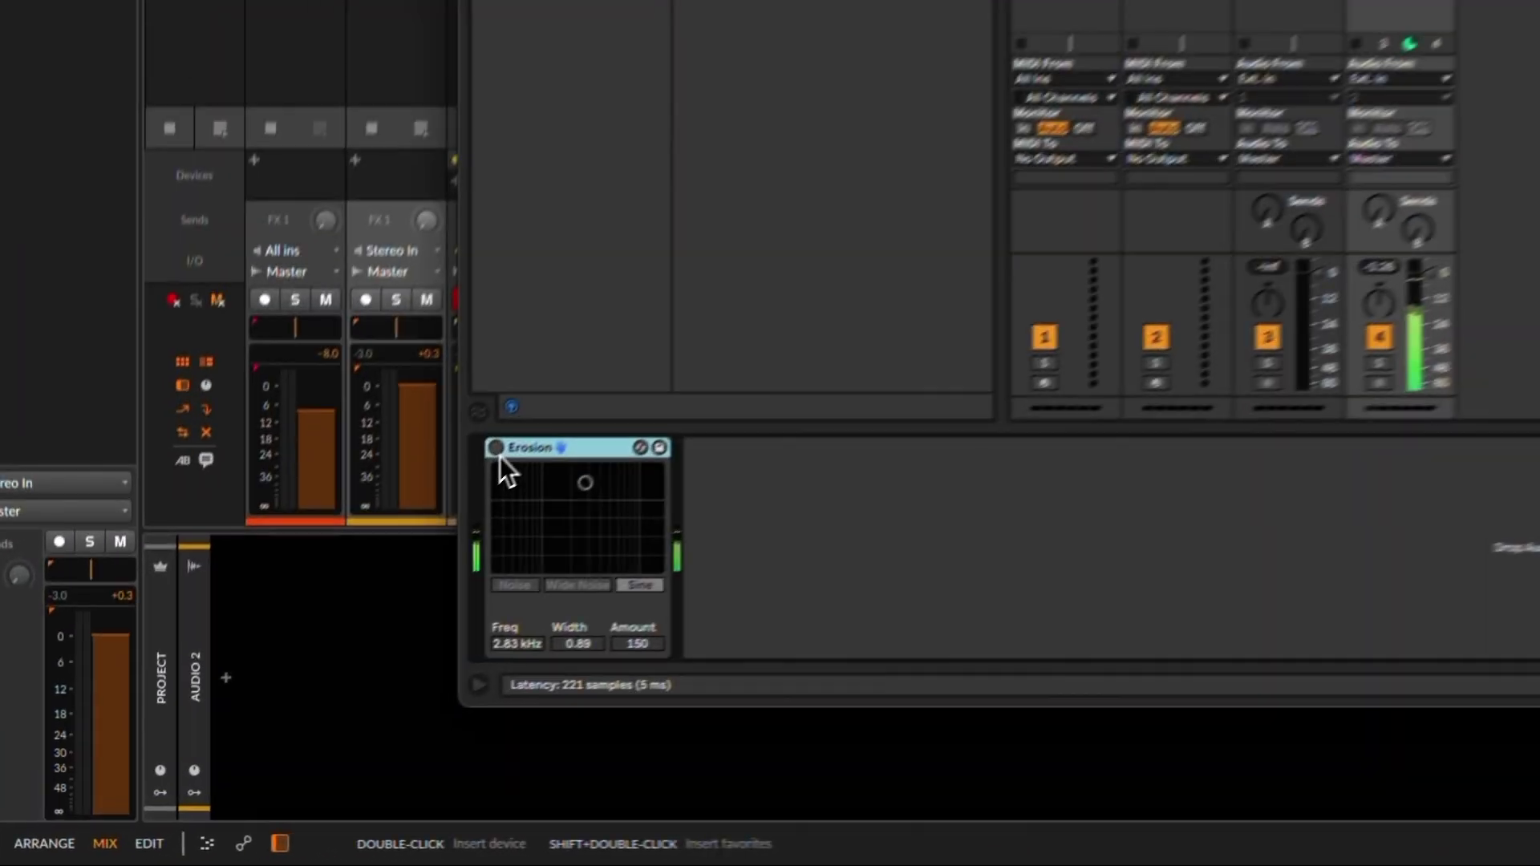
left_click(497, 449)
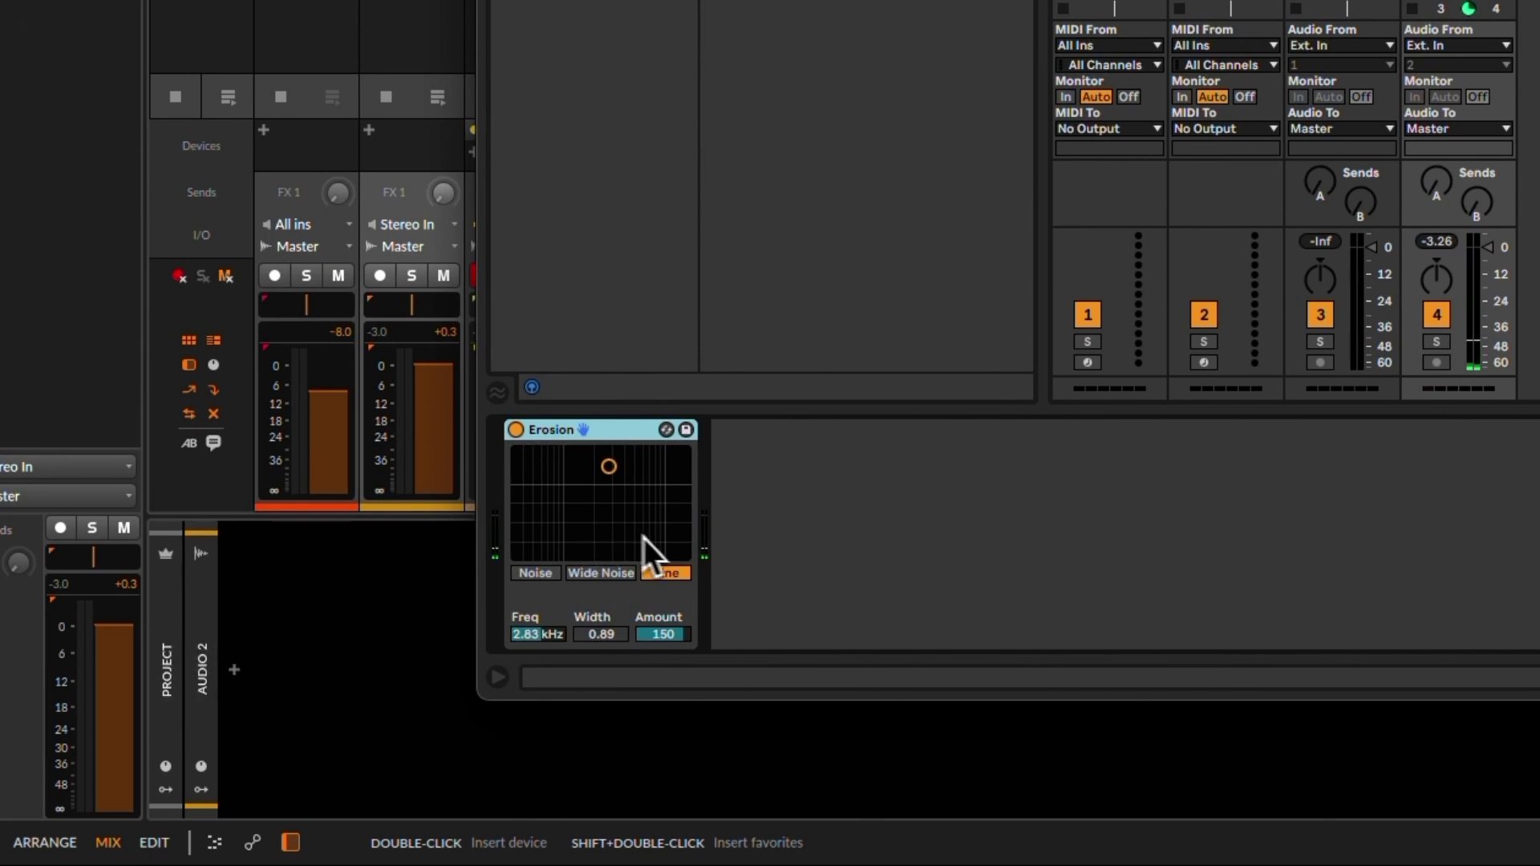
Step: Raise Erosion to 3.95 kHz, audition Wide Noise, then settle on Noise, sweeping frequency and width
left_click_drag(610, 467, 556, 454)
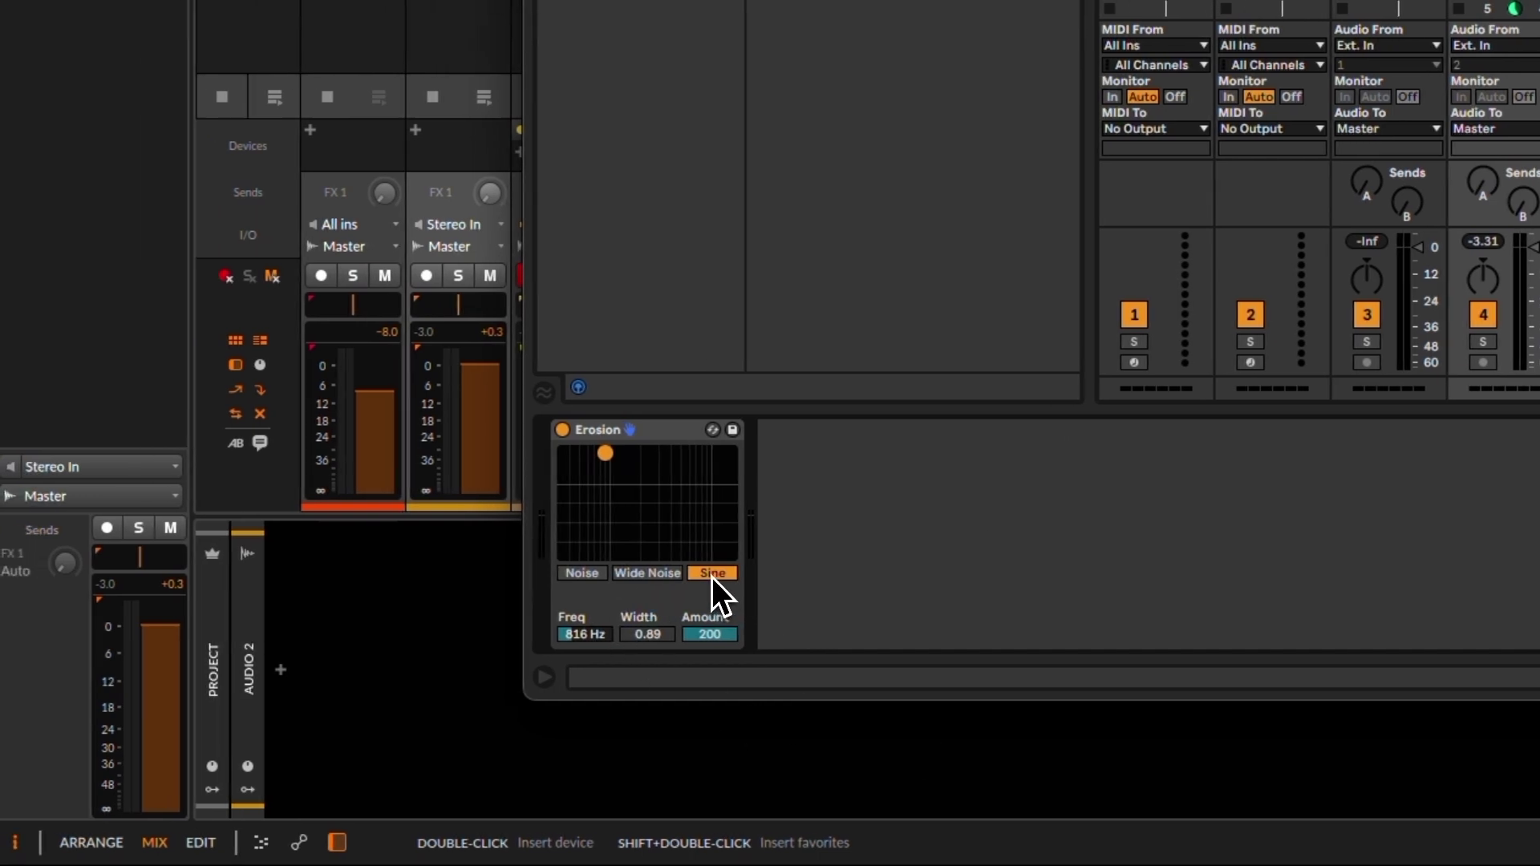
left_click(712, 574)
left_click(652, 572)
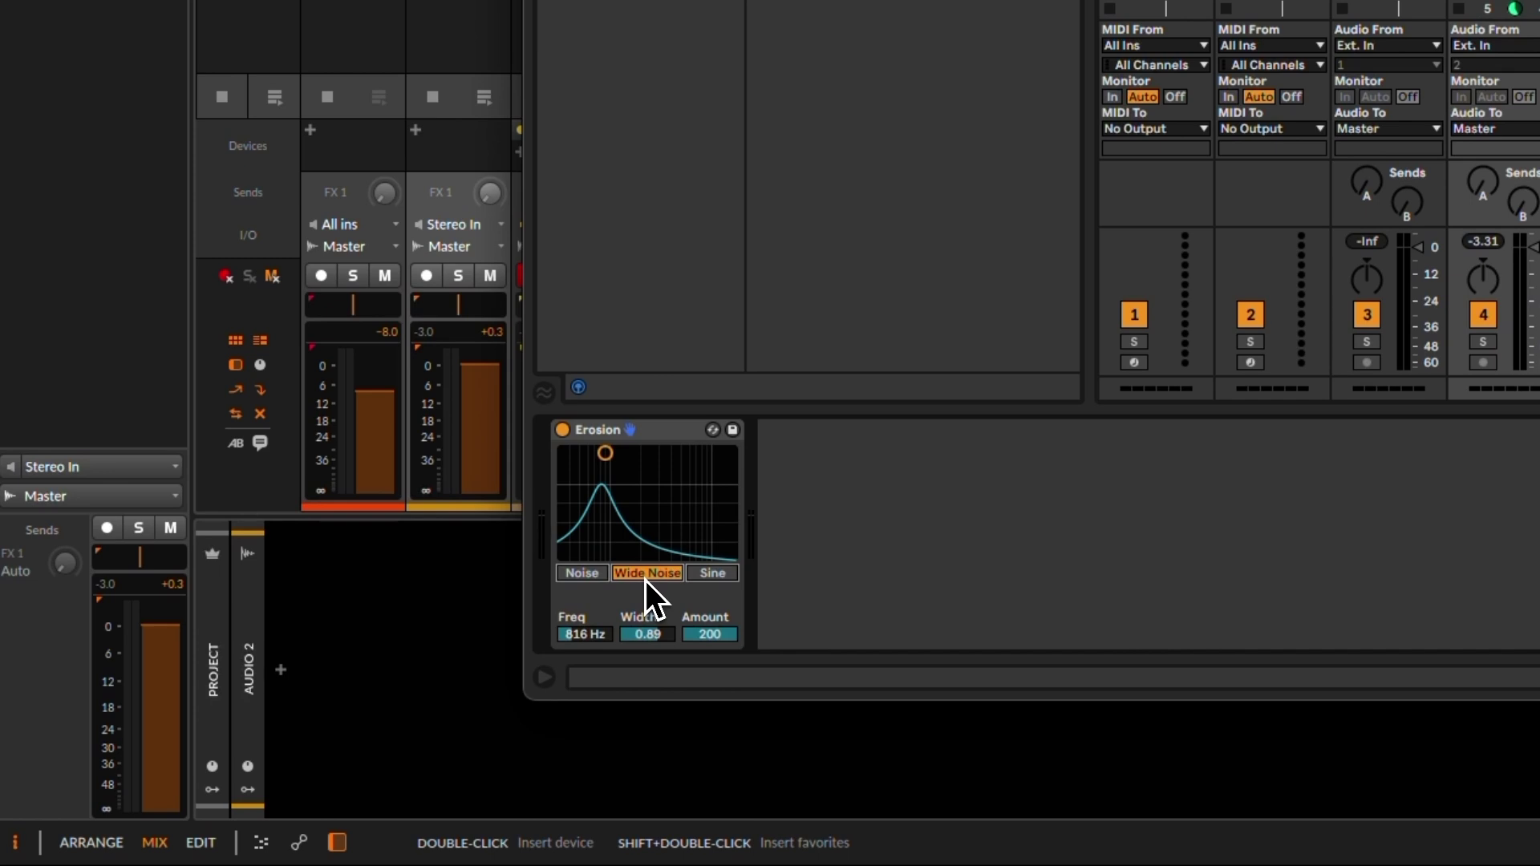
left_click(594, 577)
left_click_drag(604, 477, 653, 527)
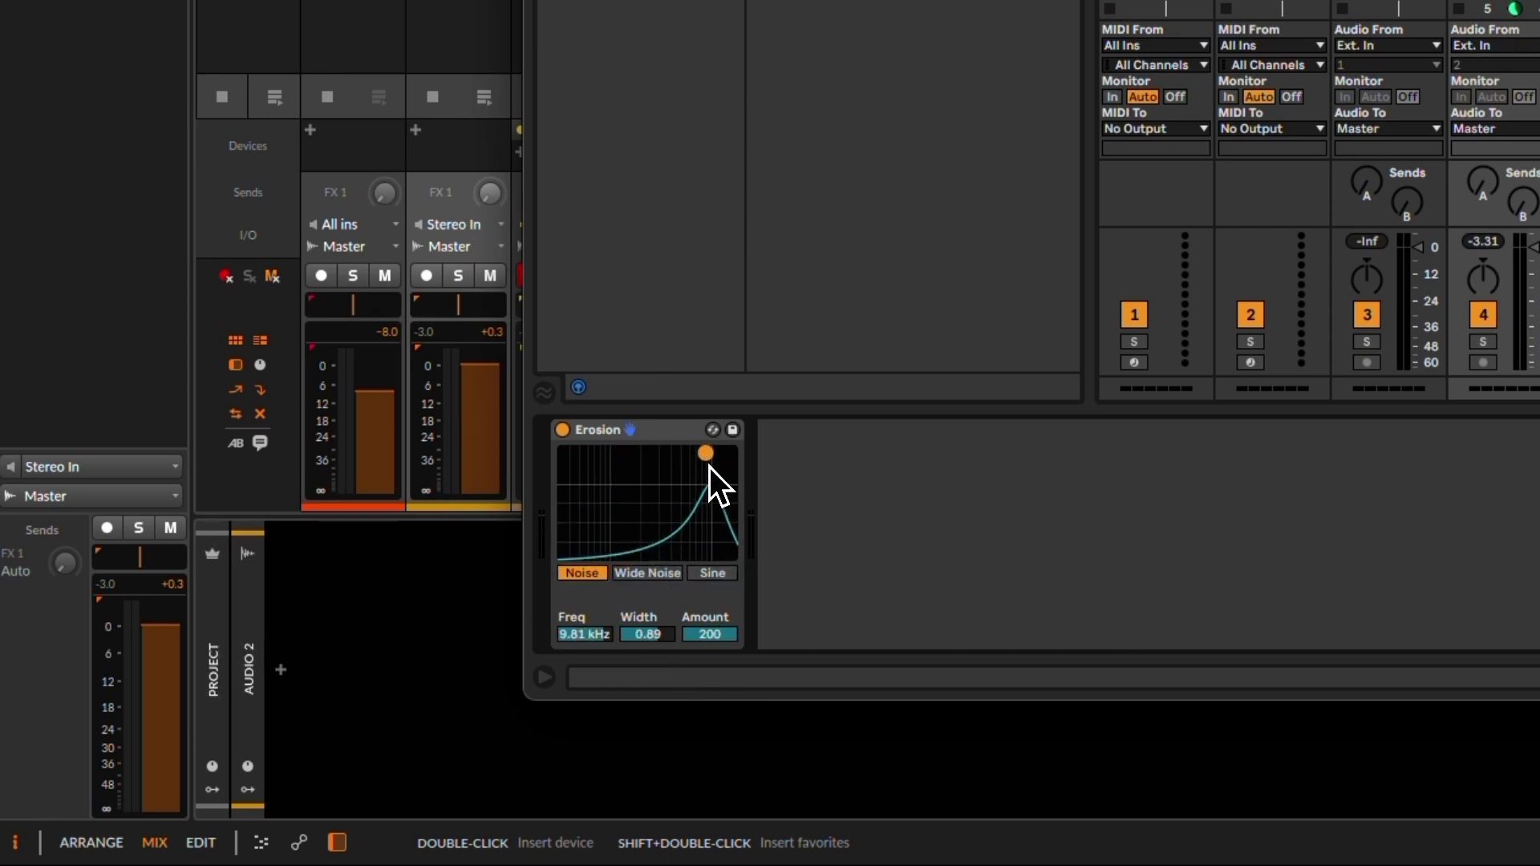
left_click_drag(709, 449, 653, 456)
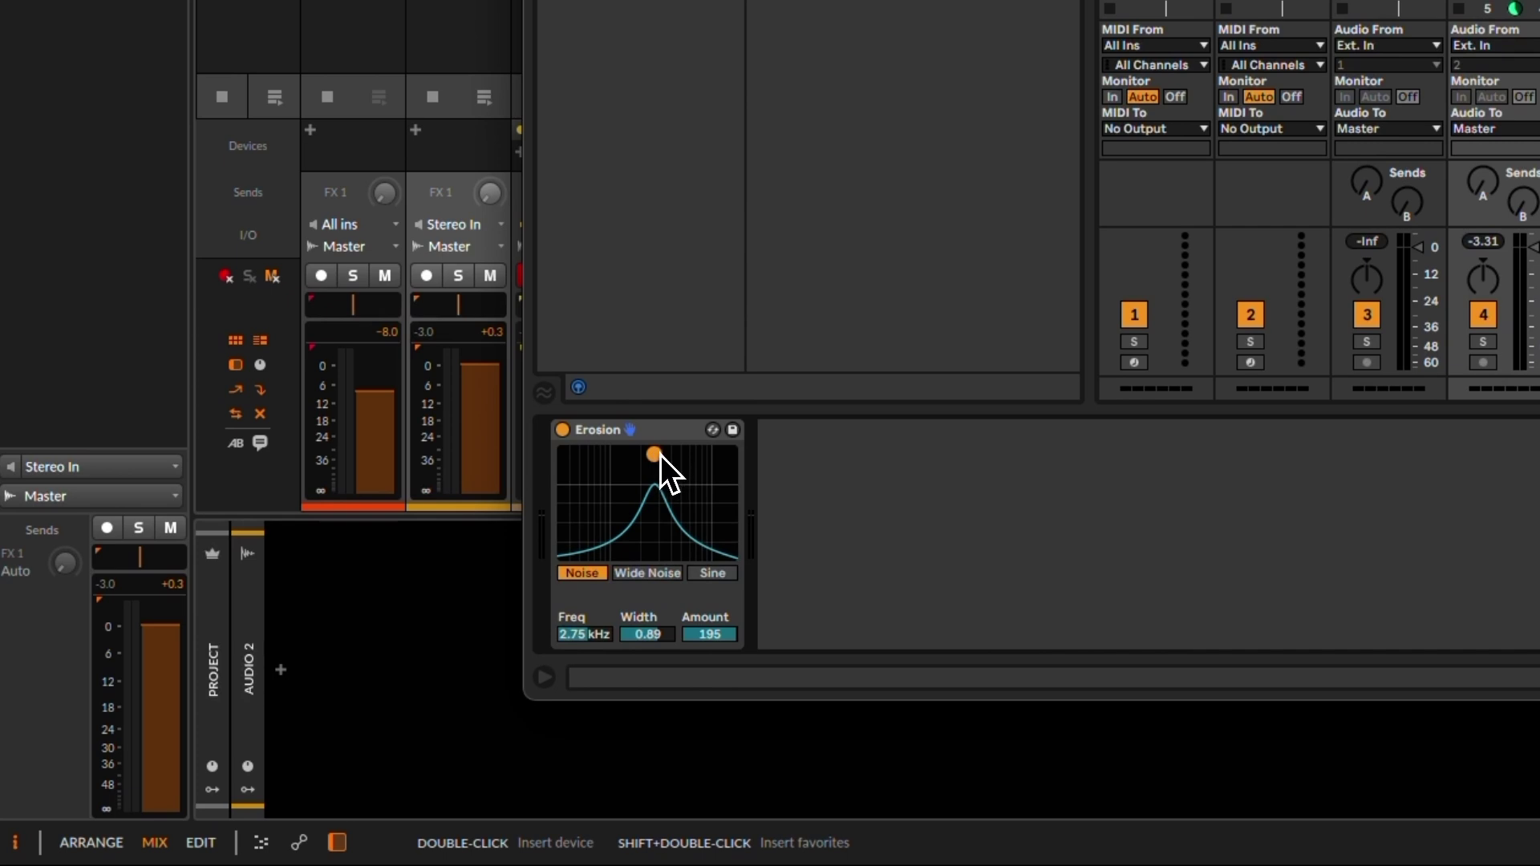
left_click_drag(661, 455, 657, 459)
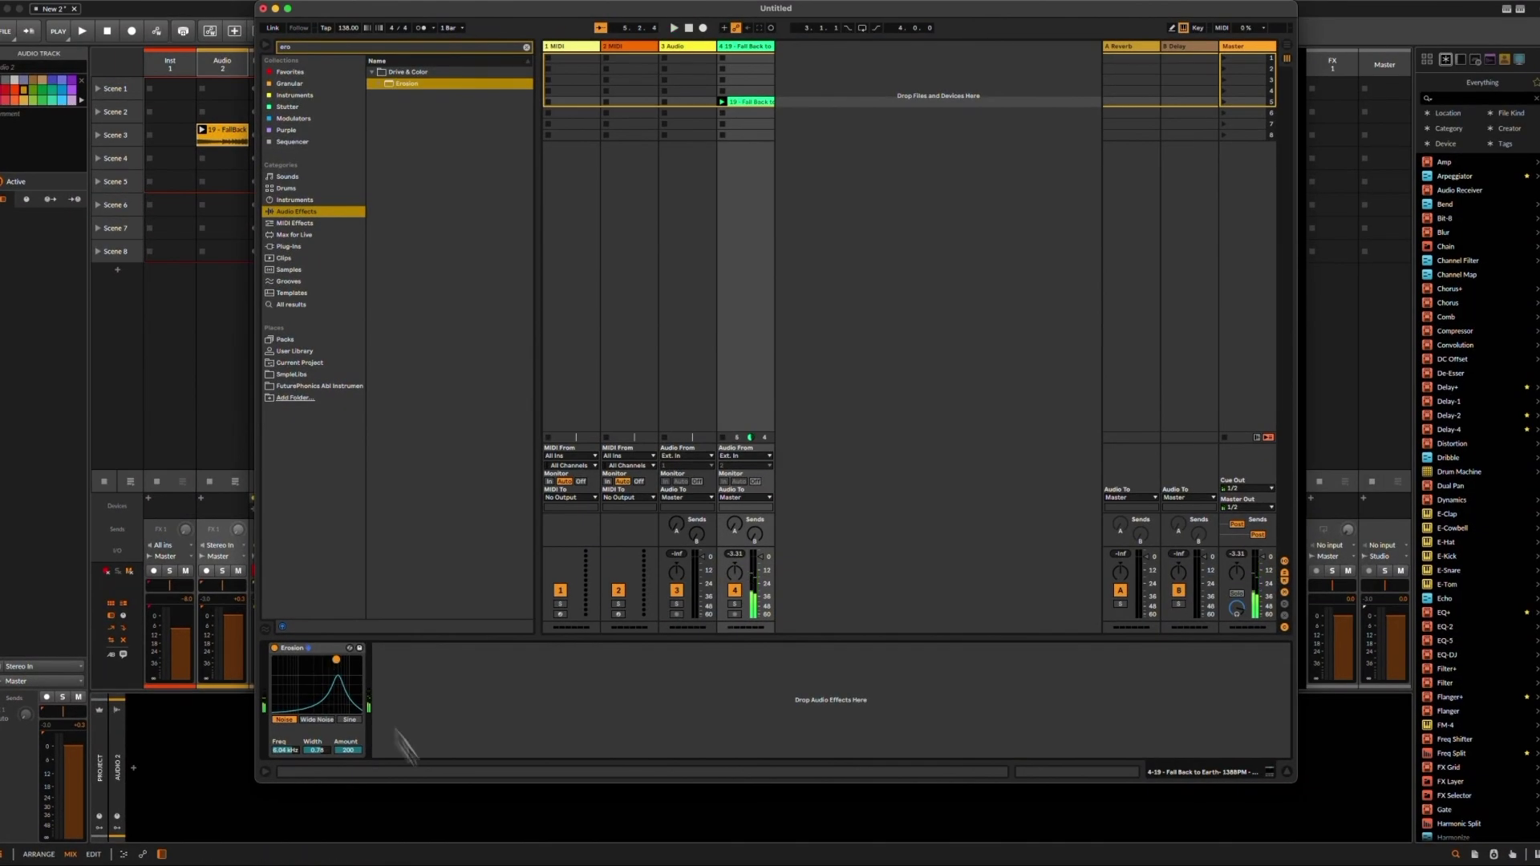
Step: In Bitwig, select Audio 2 and preview the FallBack clip, then stop playback
left_click(465, 833)
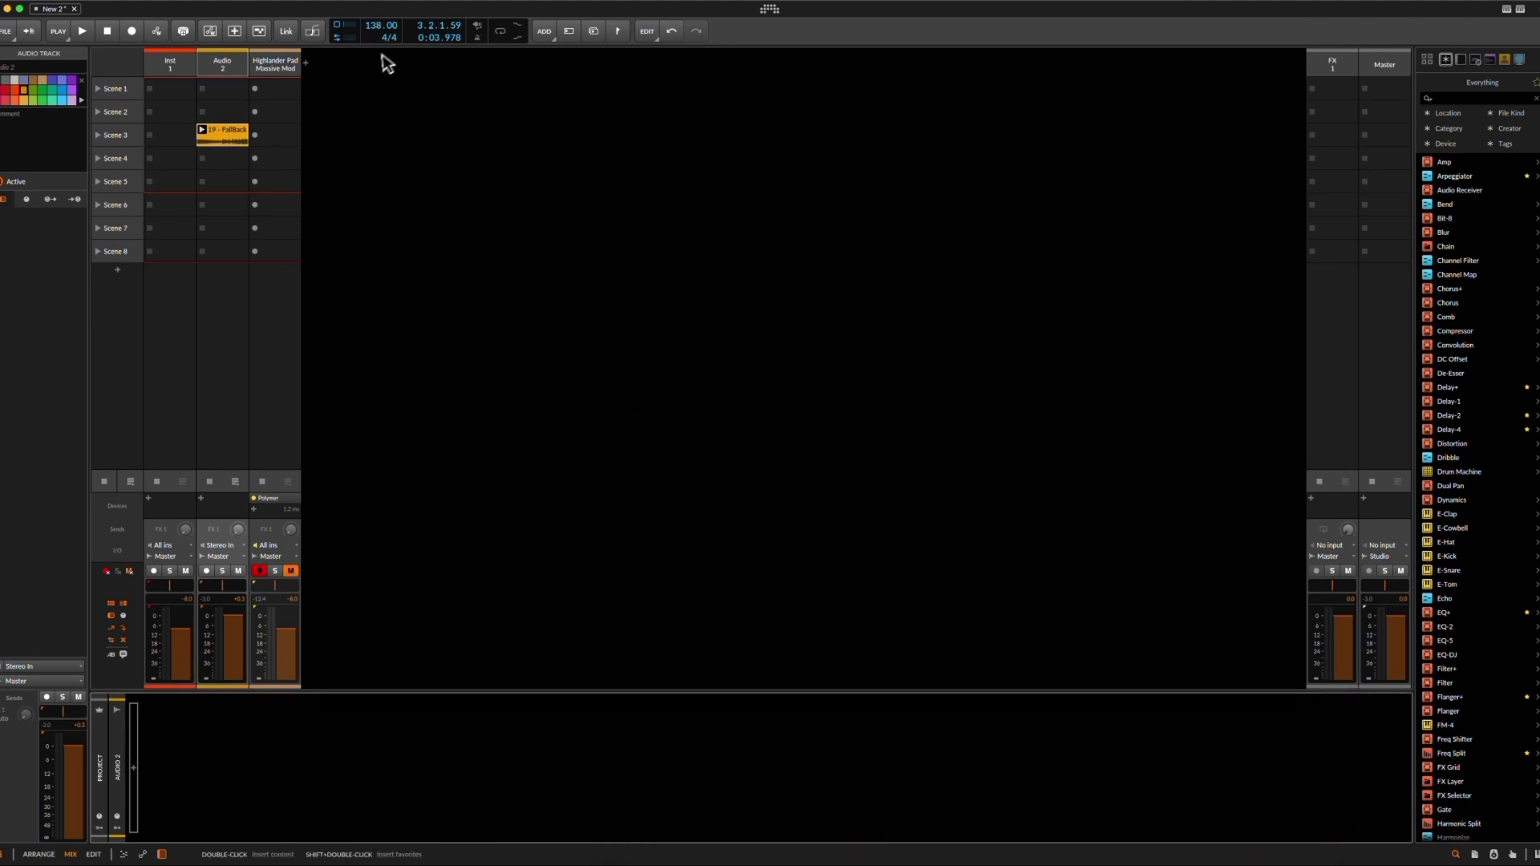
left_click(233, 63)
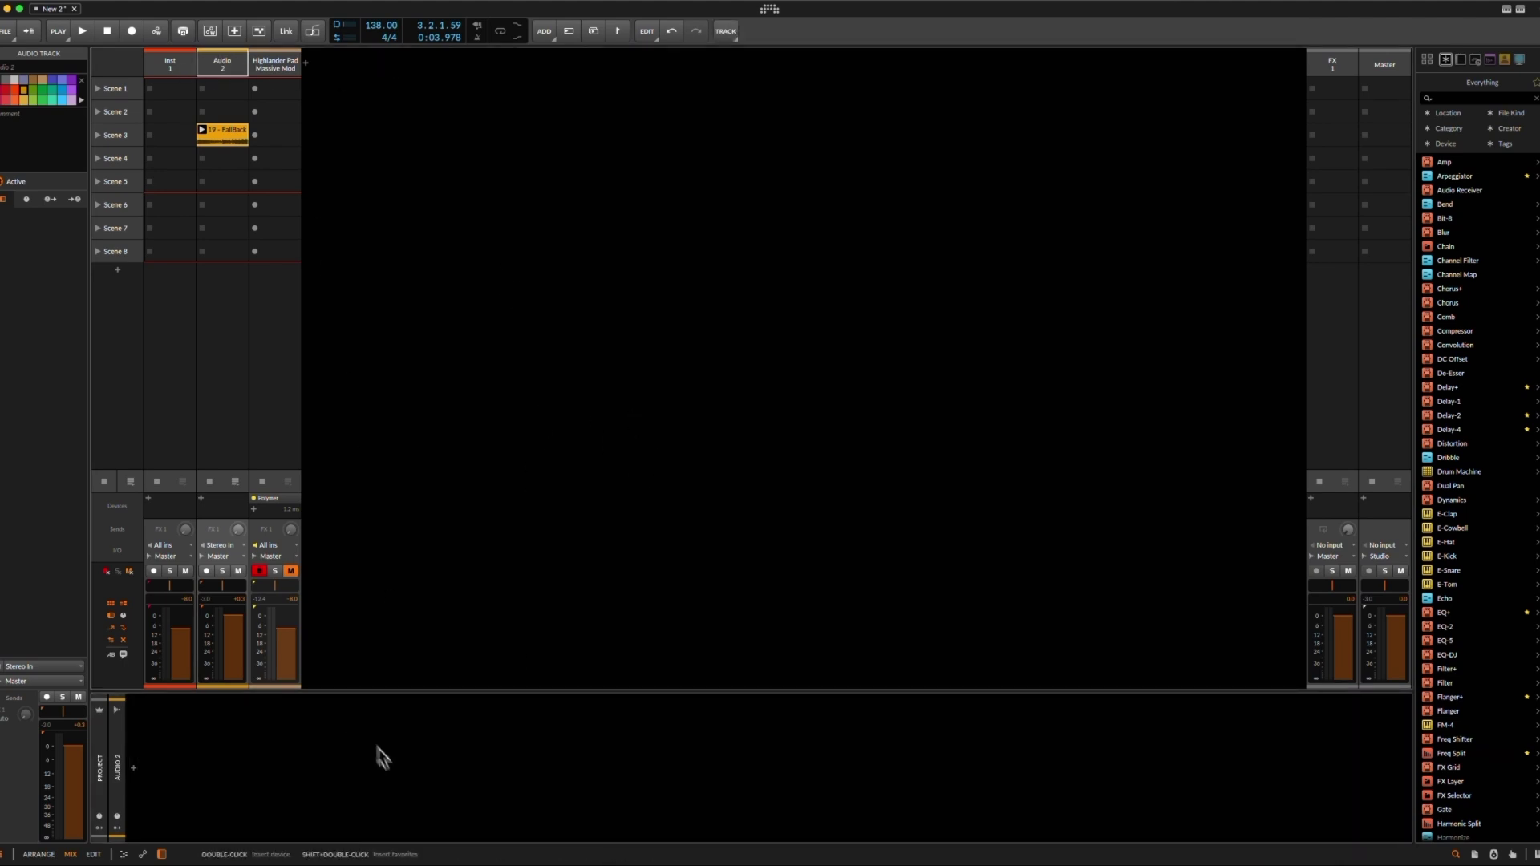
left_click(207, 129)
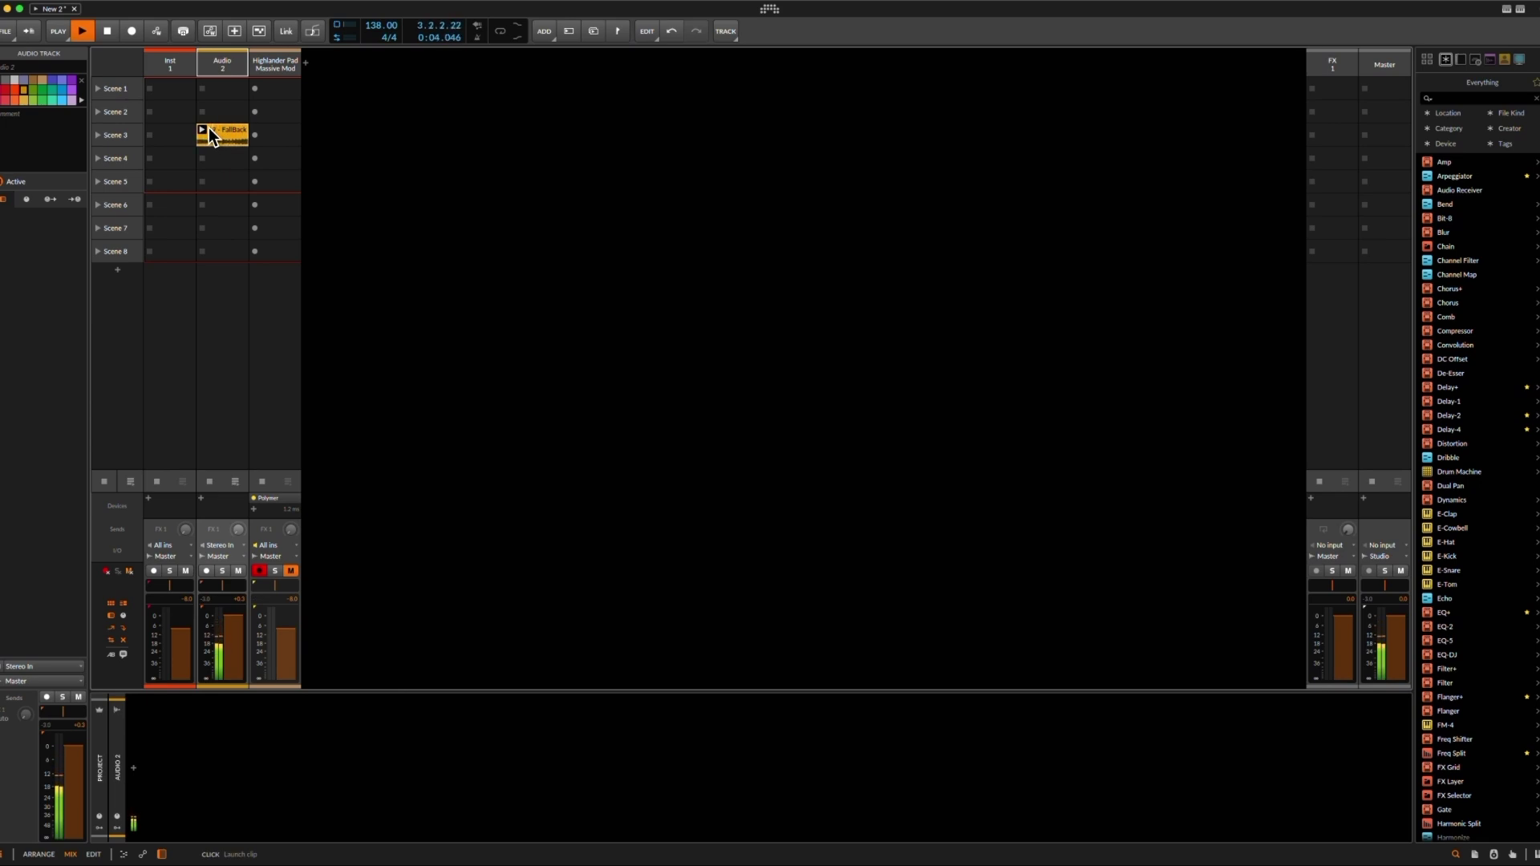
key("space")
Step: Open the Audio FX browser for Audio 2's device chain and search 'cons'
mouse_move(456, 863)
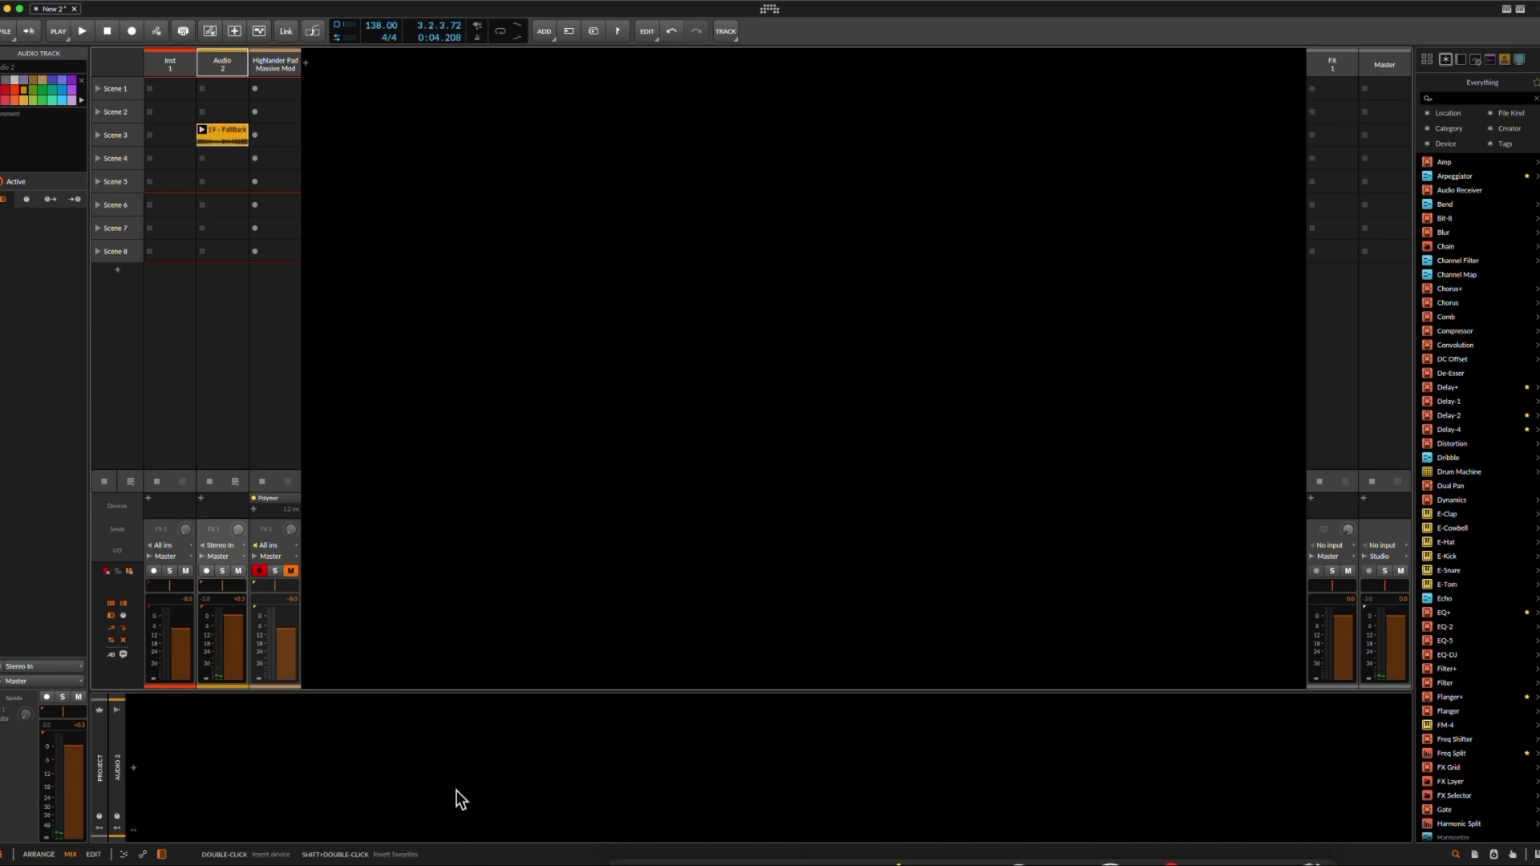
double_click(402, 768)
type("cons")
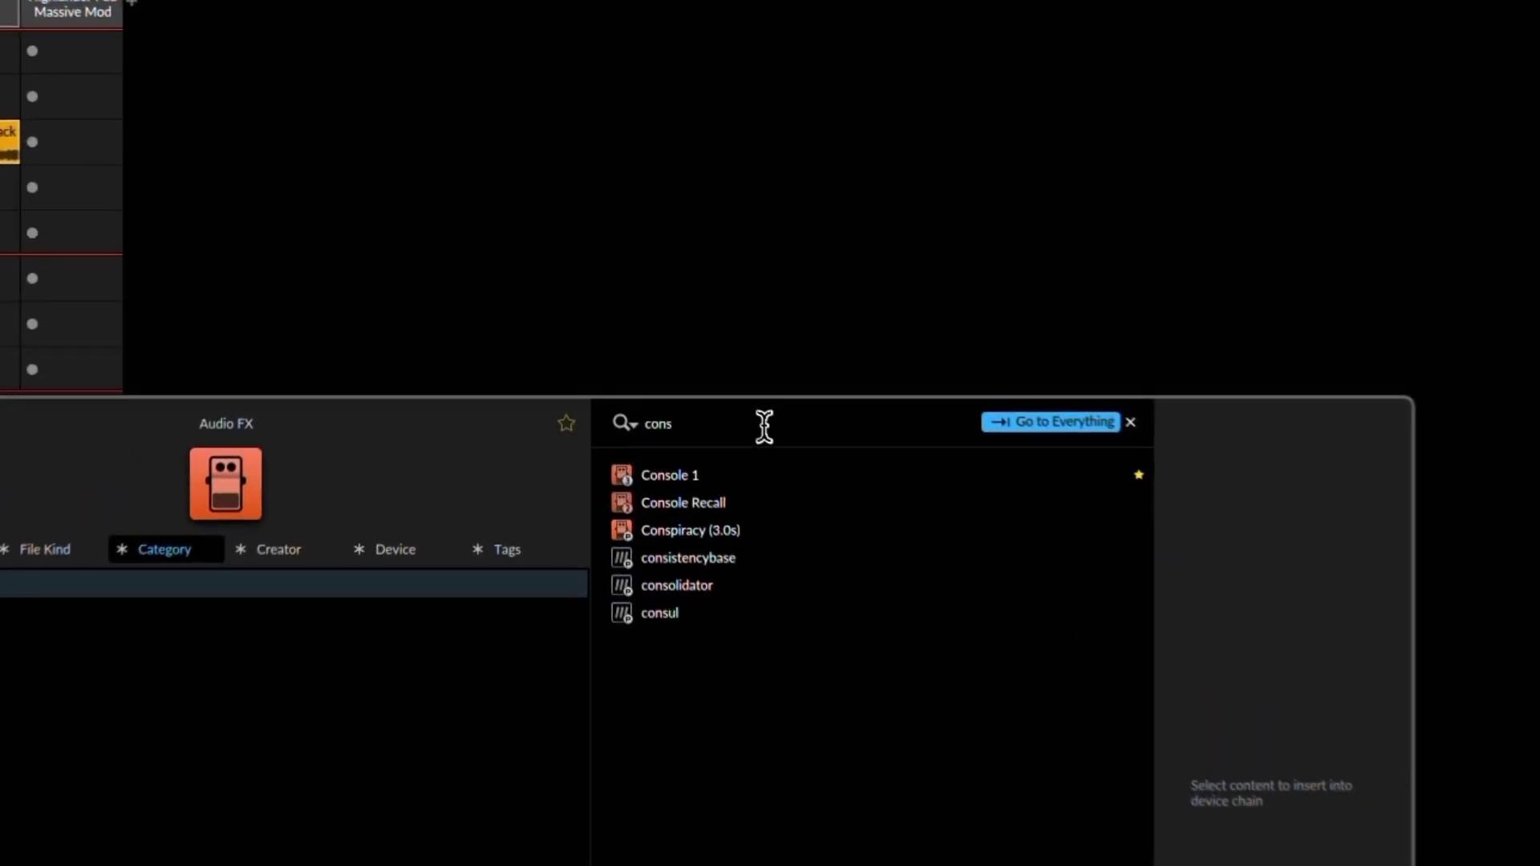
Step: Replace the browser search text with 'pl' to find and insert FX Grid
left_click(763, 426)
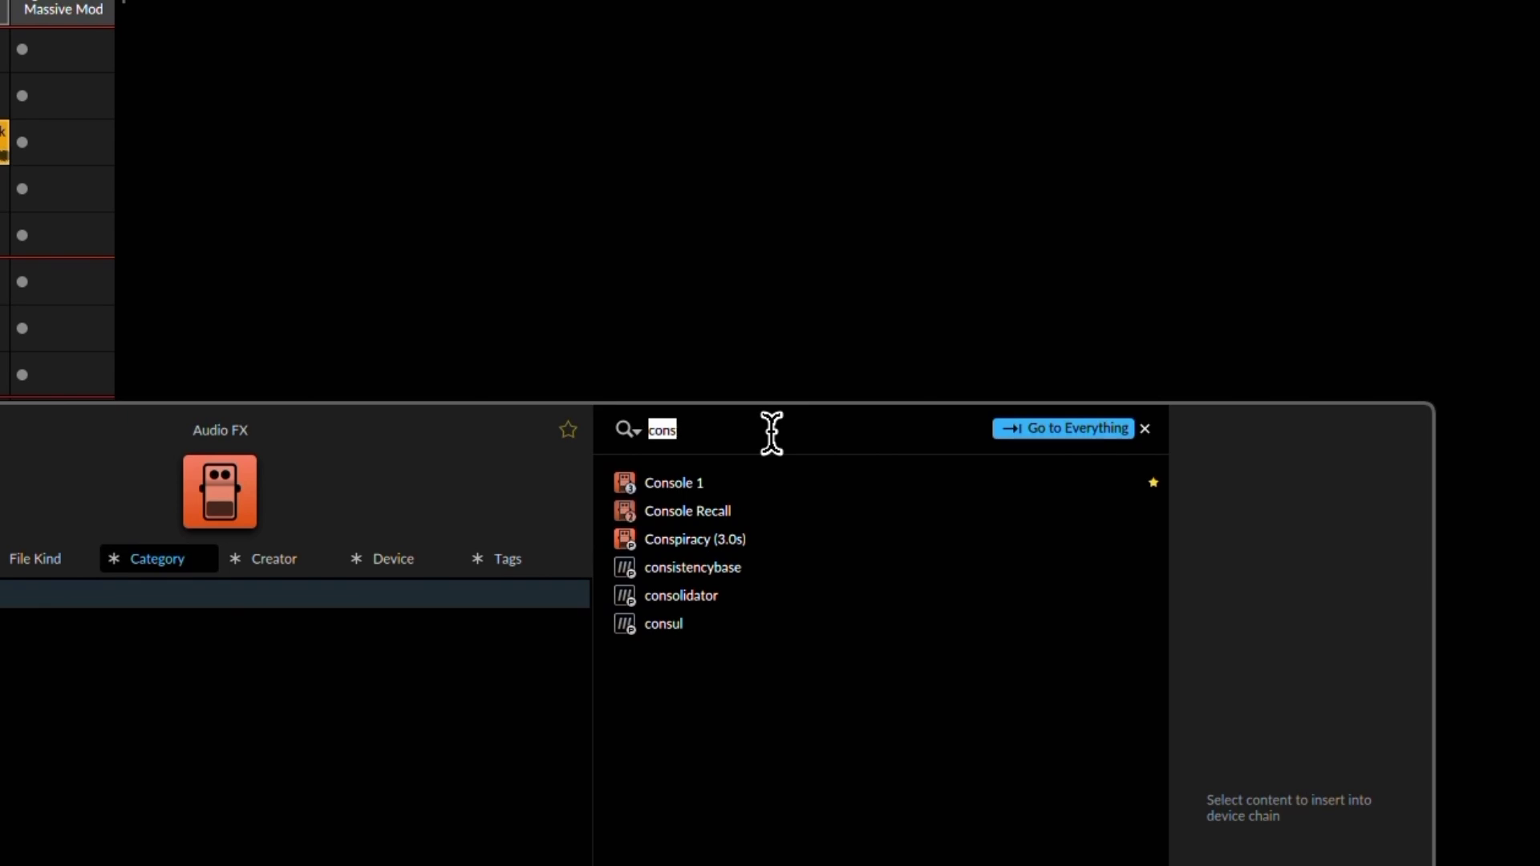
type("pl")
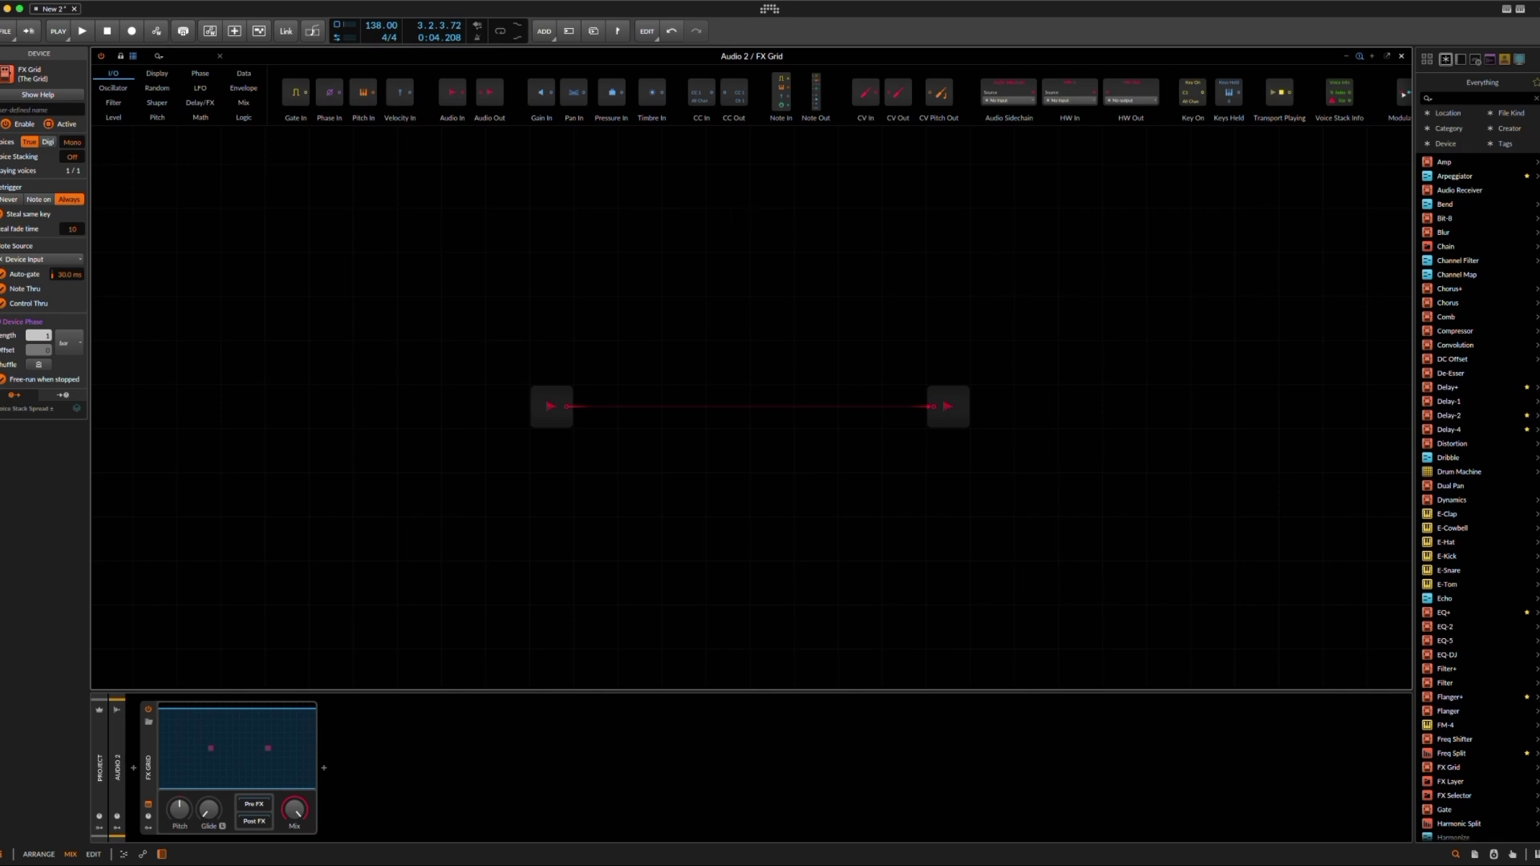
Step: Enlarge the grid view and add a Delay module, with a Sine oscillator to its left
left_click(1372, 56)
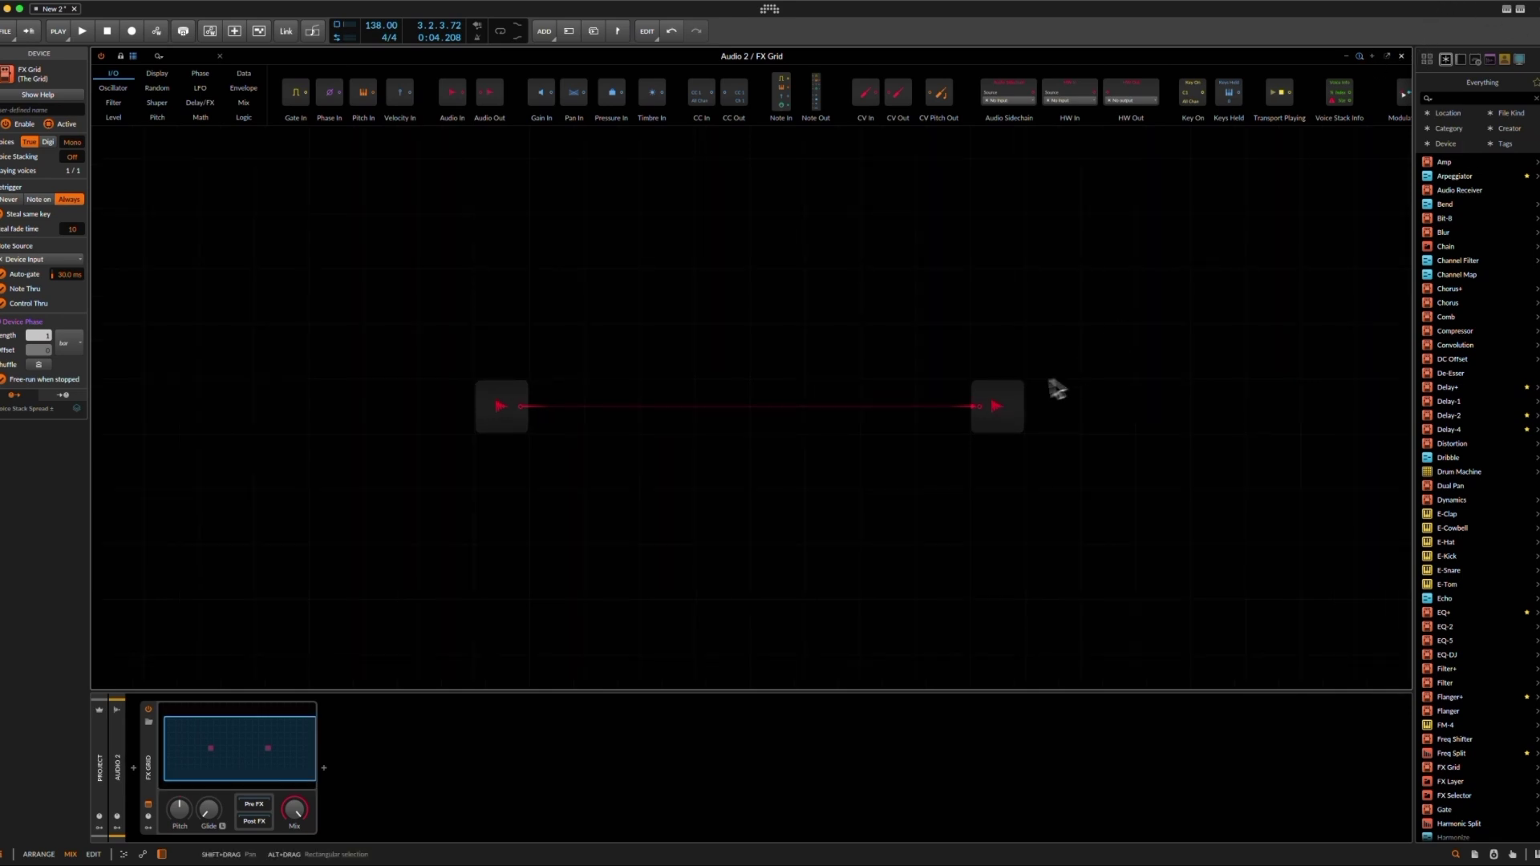
left_click(180, 55)
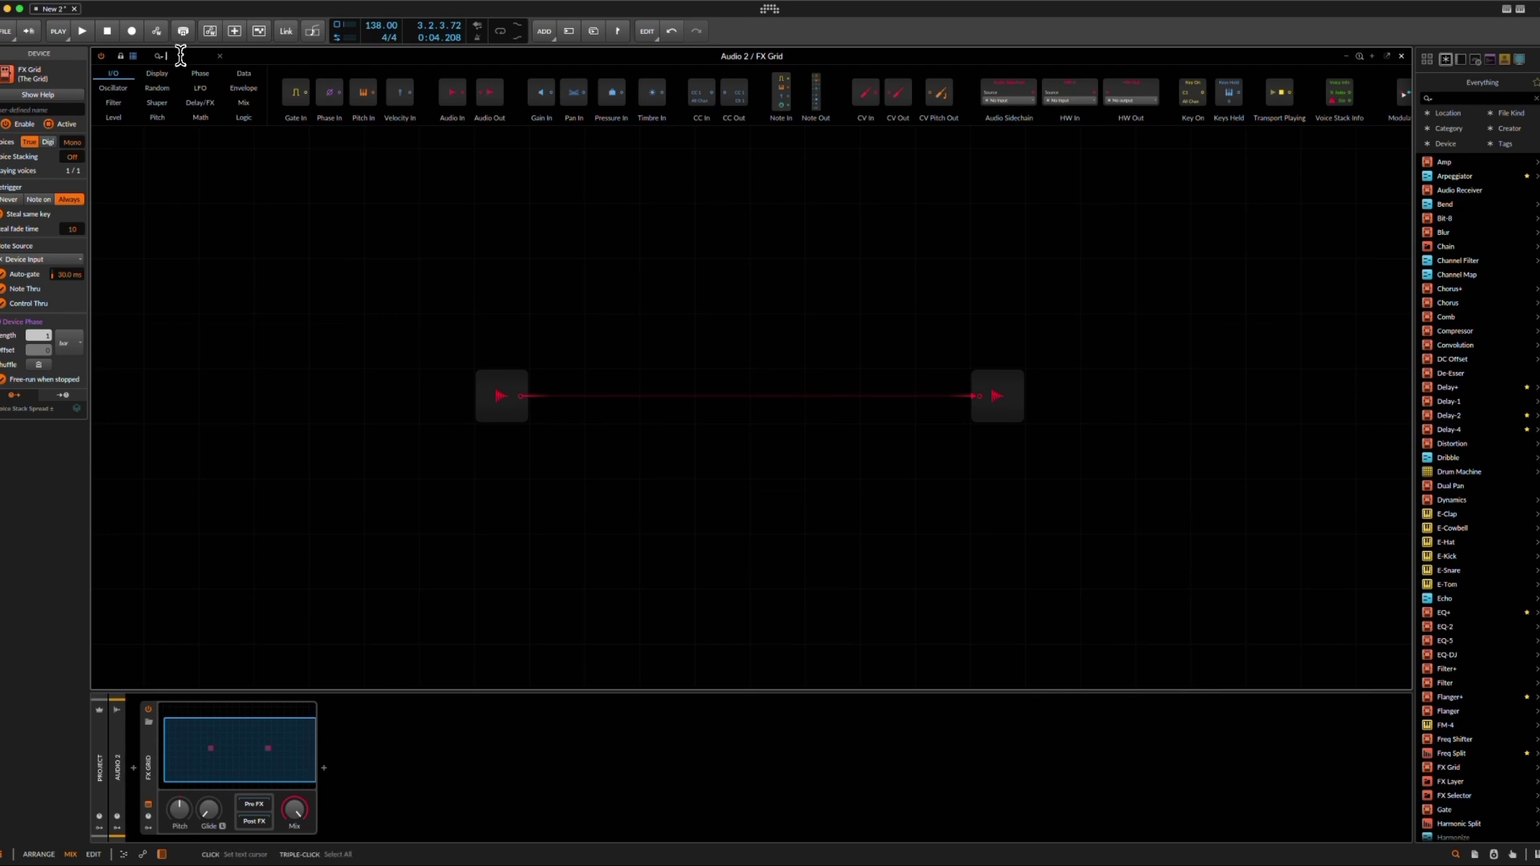
type("del")
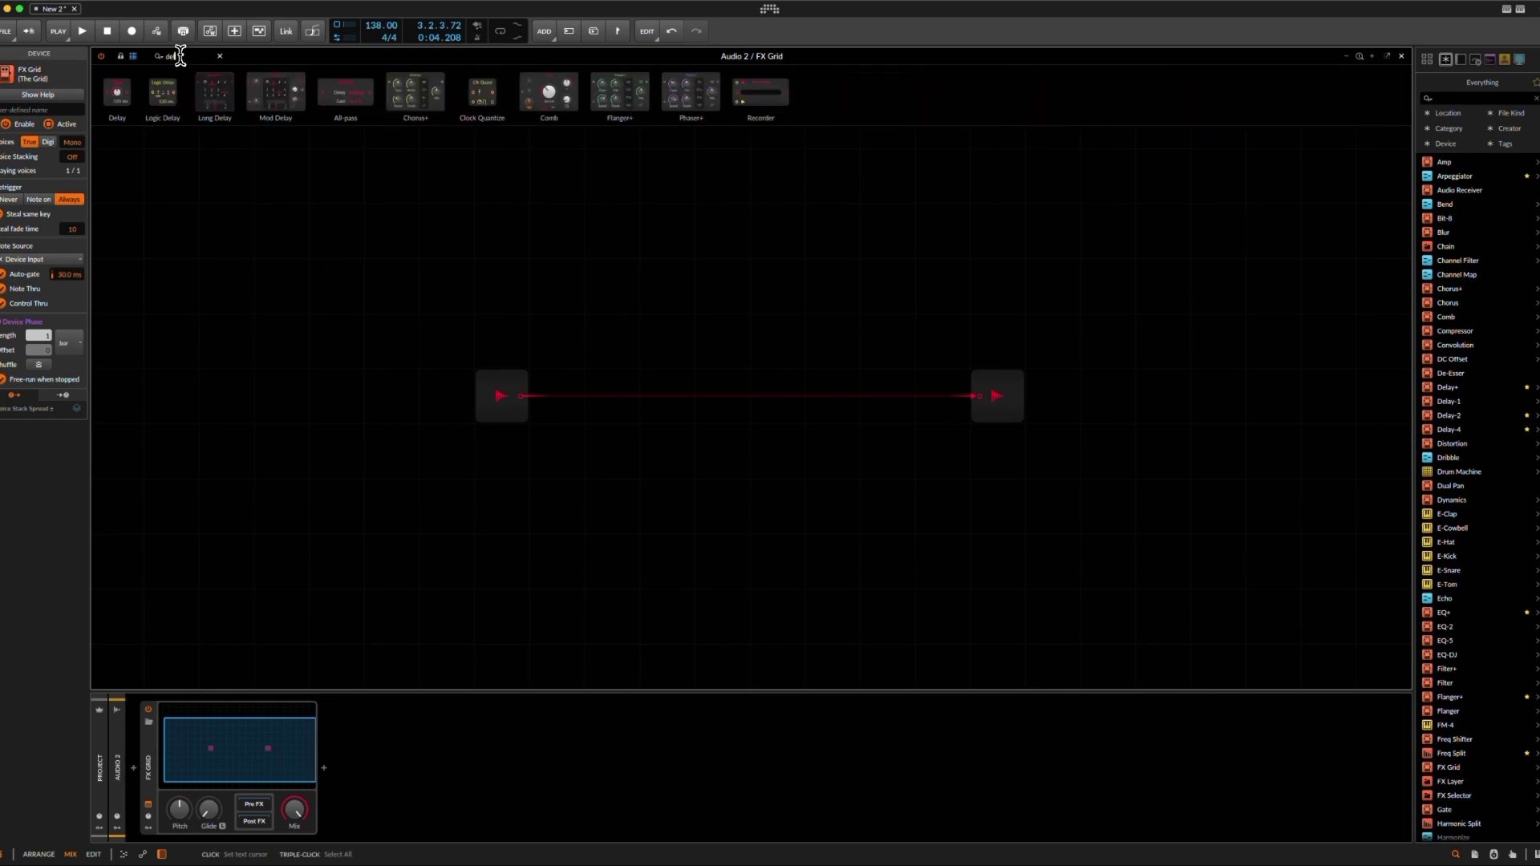
left_click_drag(127, 83, 756, 474)
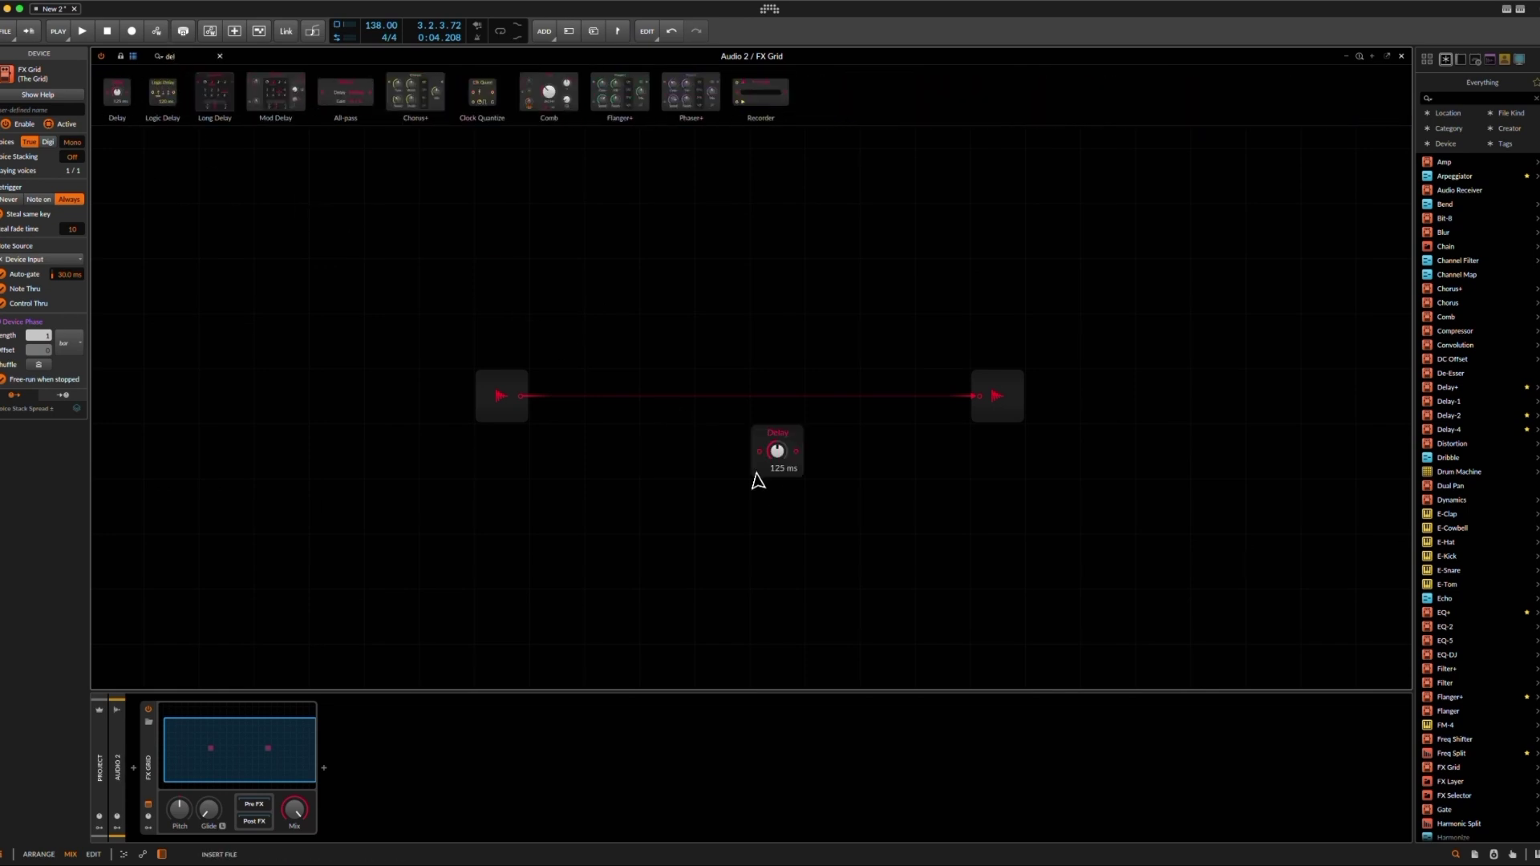
left_click(185, 60)
key("BackSpace")
key("BackSpace")
key("BackSpace")
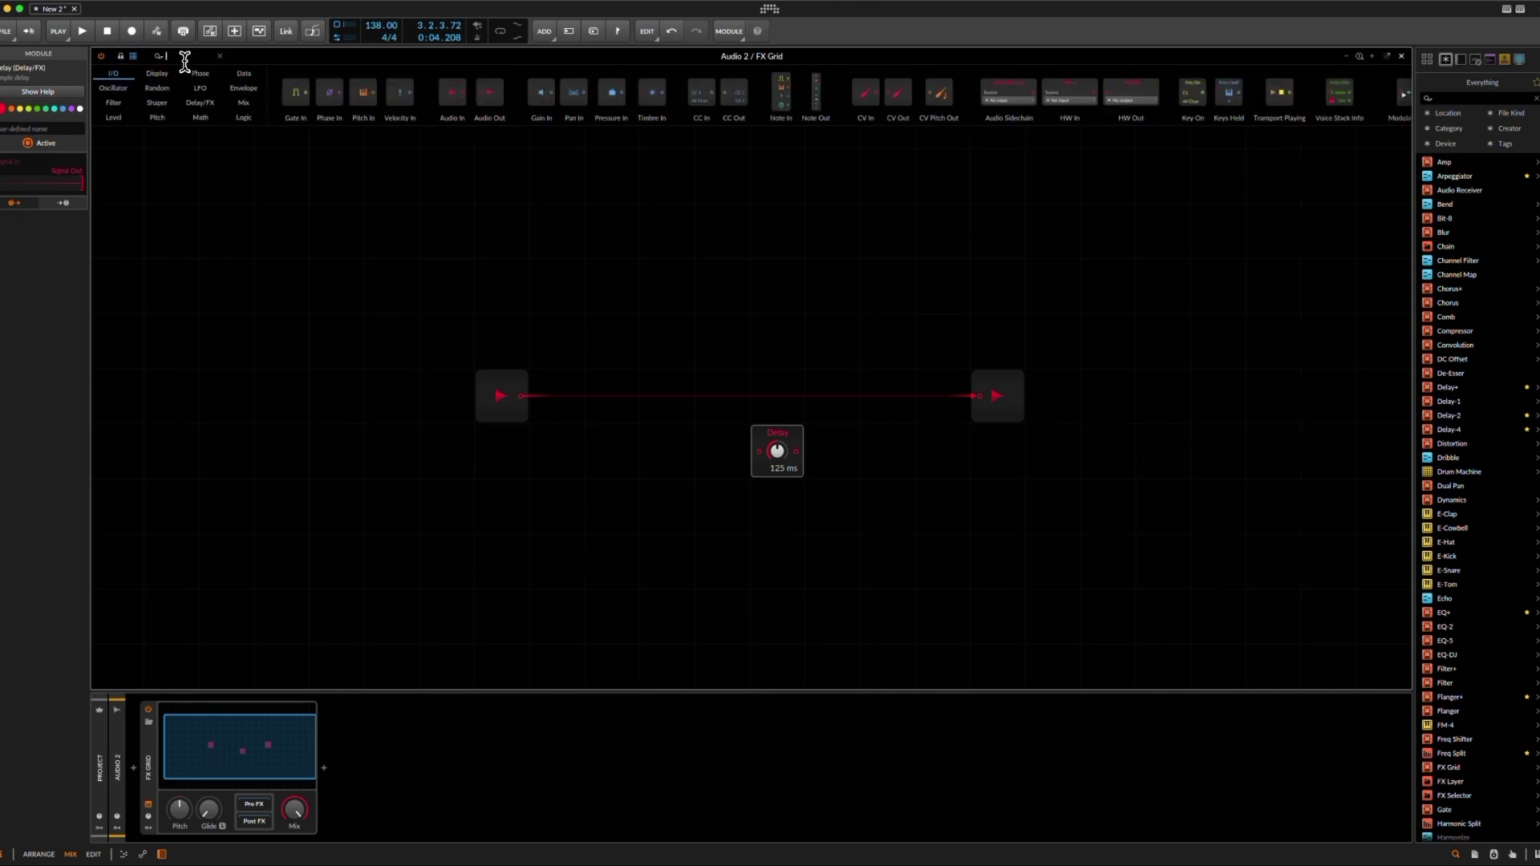
type("s")
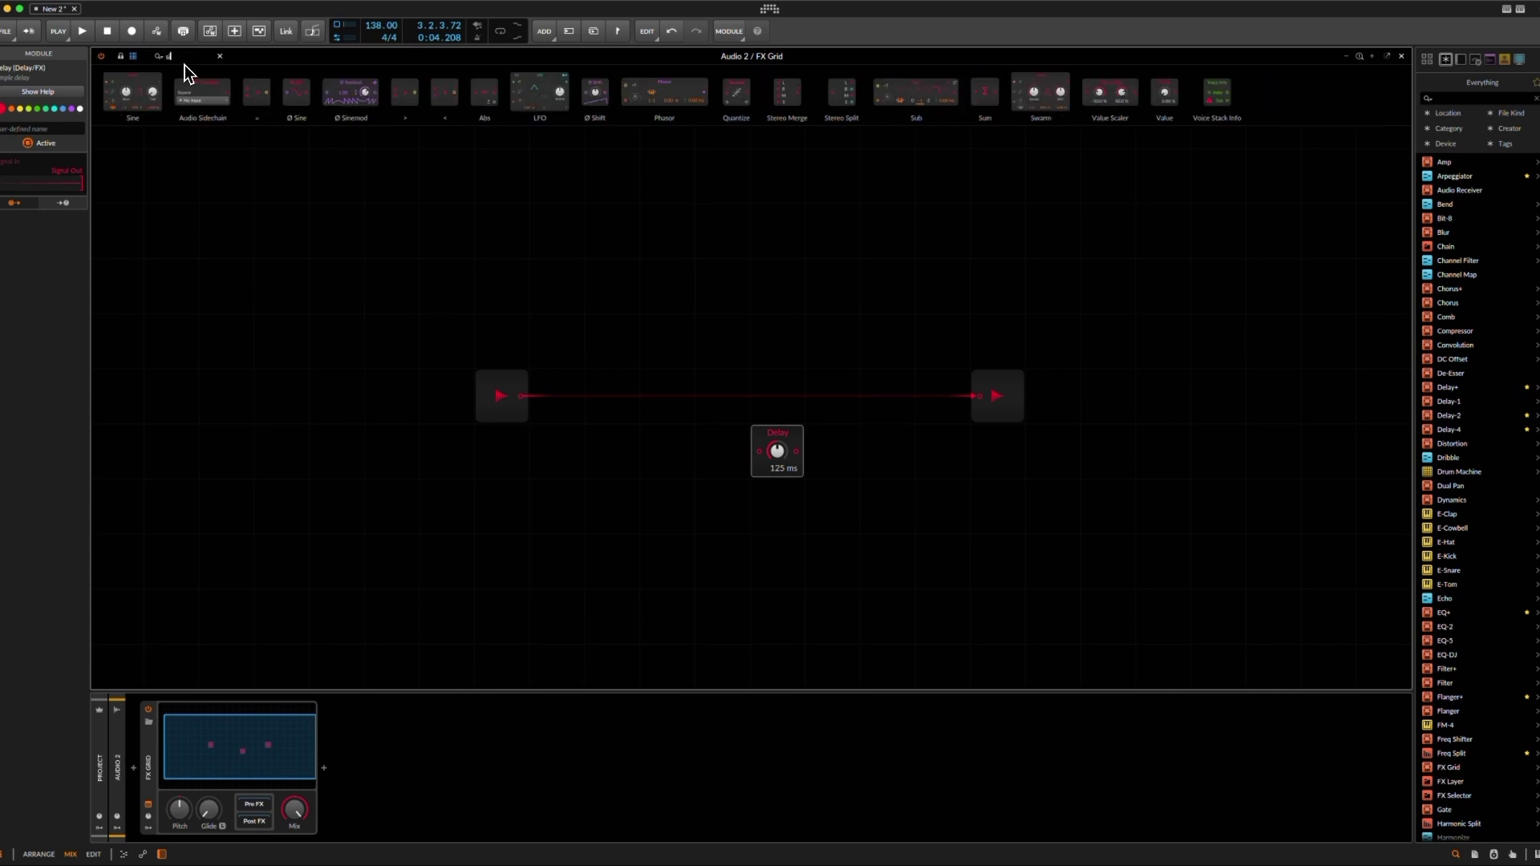
type("i")
left_click_drag(142, 76, 479, 485)
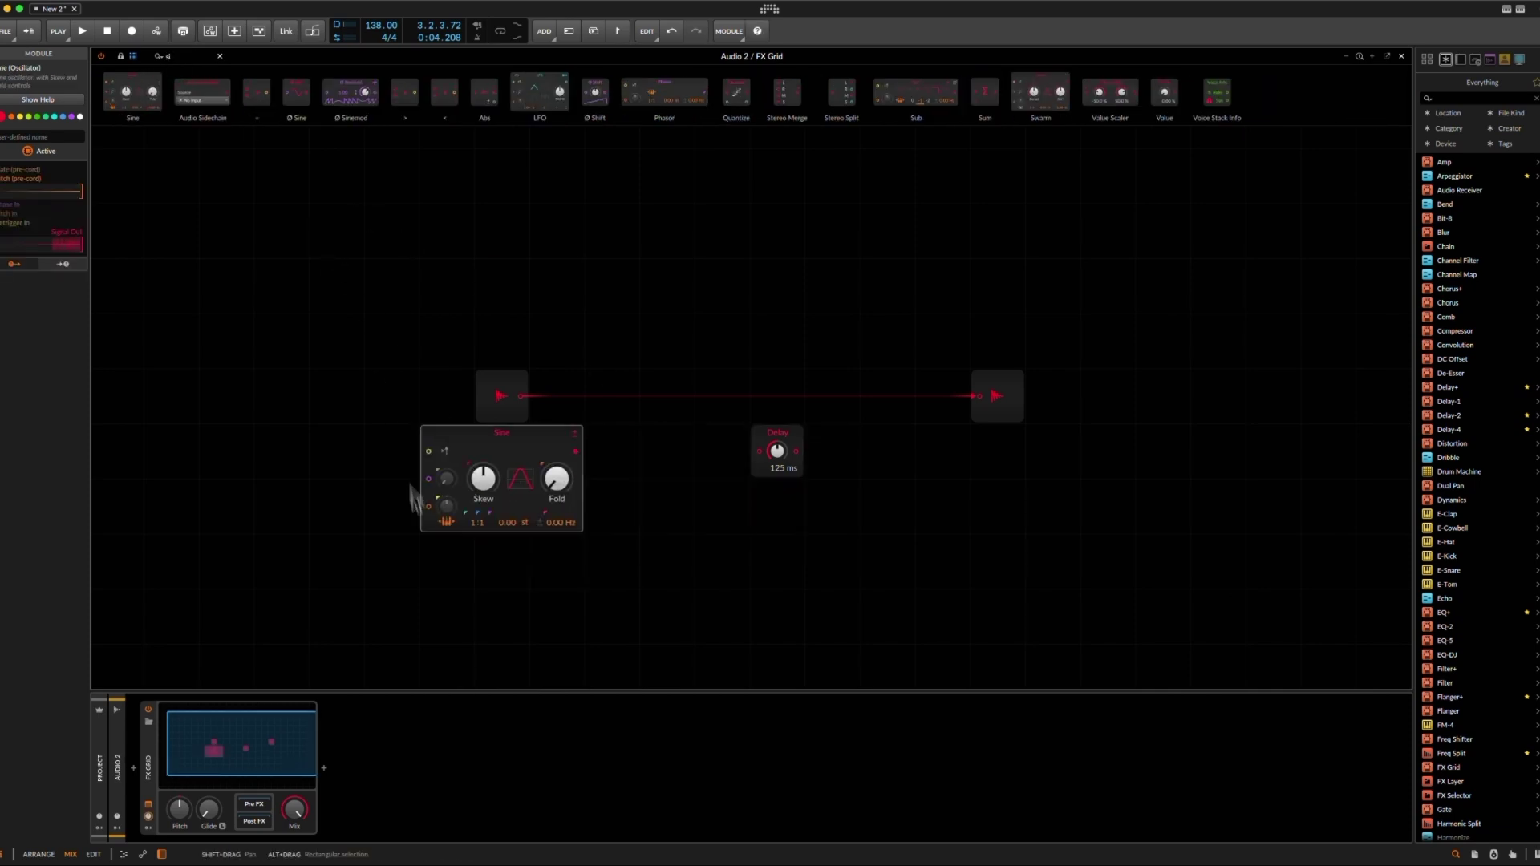
Step: Insert a Noise generator below the Sine and a Sel In module from the Mix category
right_click(389, 347)
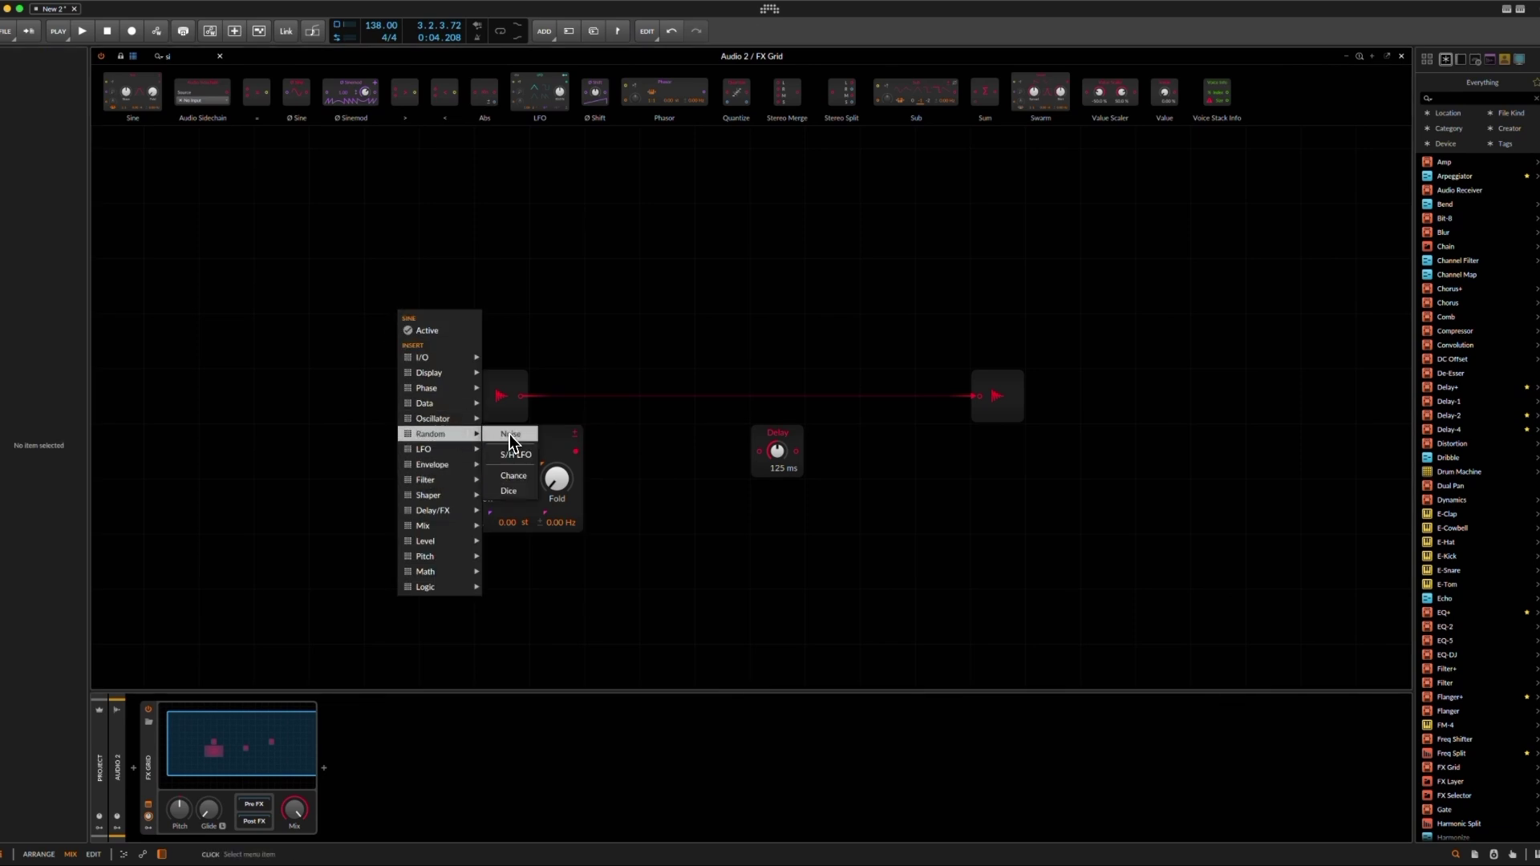
left_click(514, 441)
left_click_drag(406, 271, 537, 586)
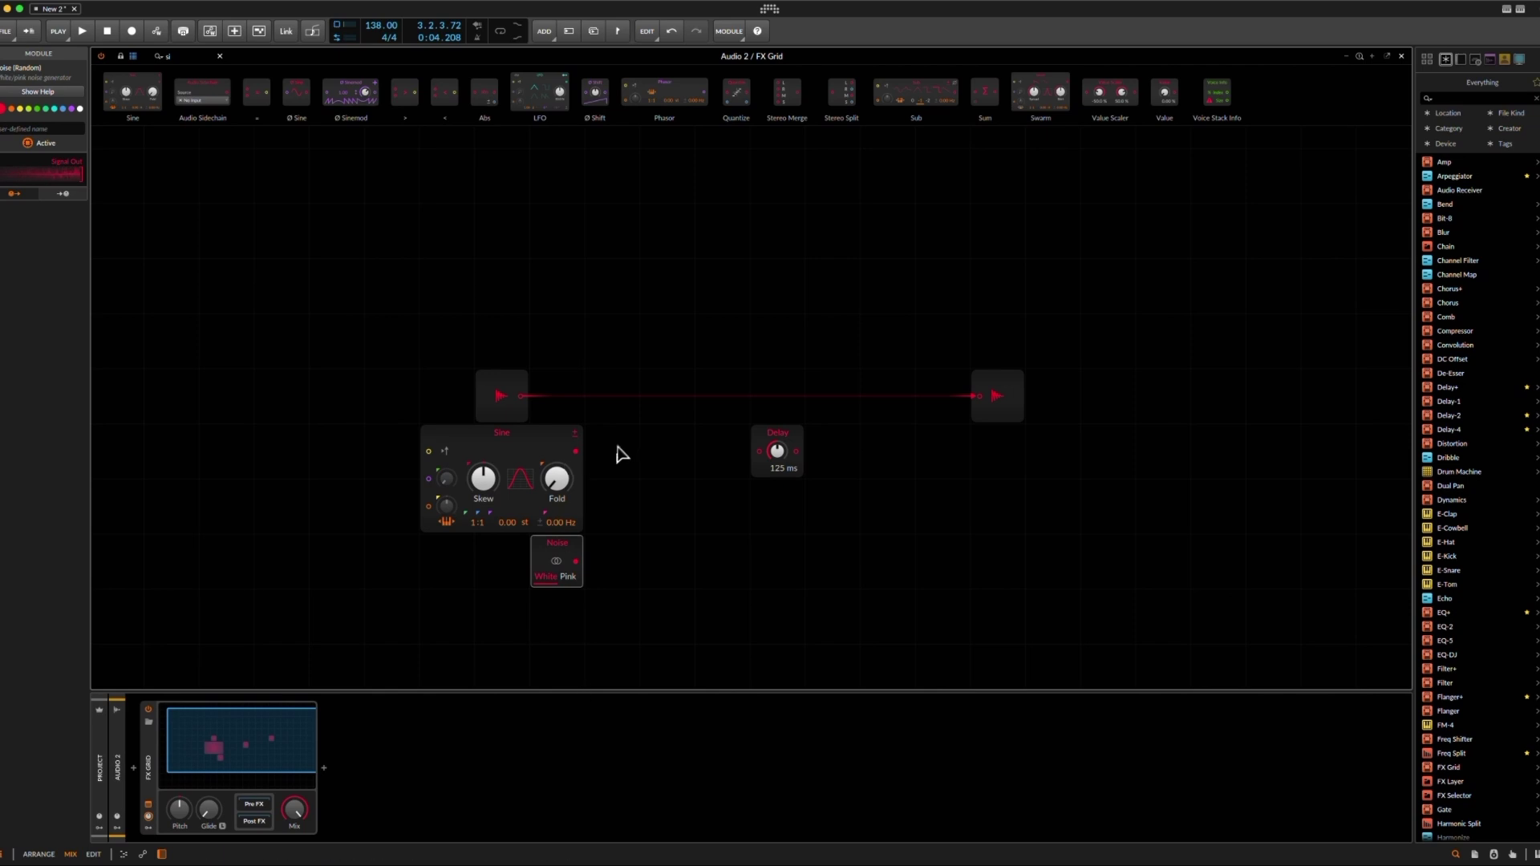
left_click(220, 55)
left_click(199, 118)
left_click(244, 103)
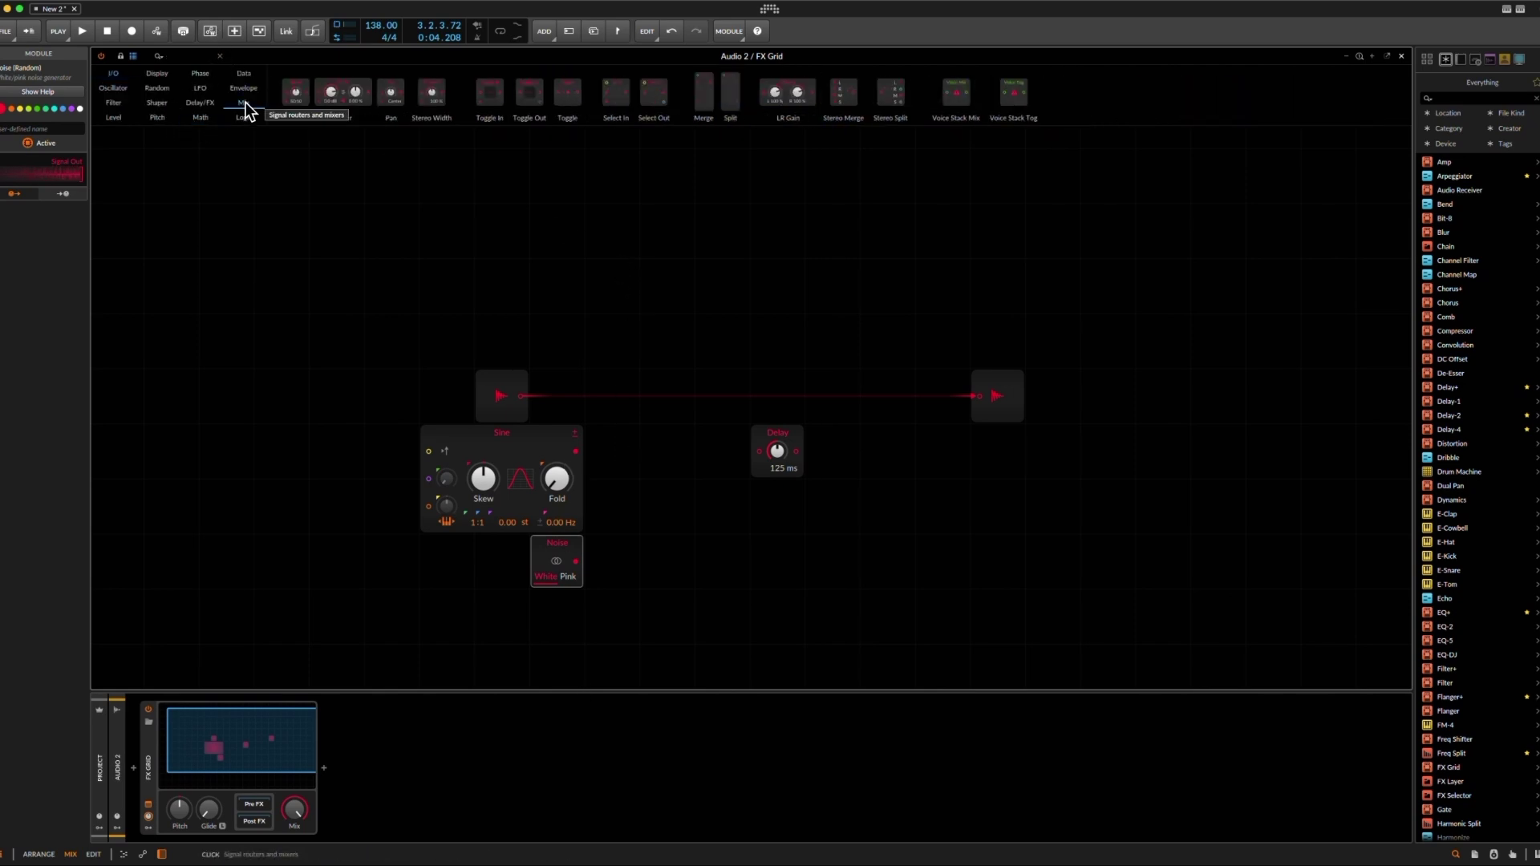
left_click_drag(614, 90, 640, 456)
left_click(244, 118)
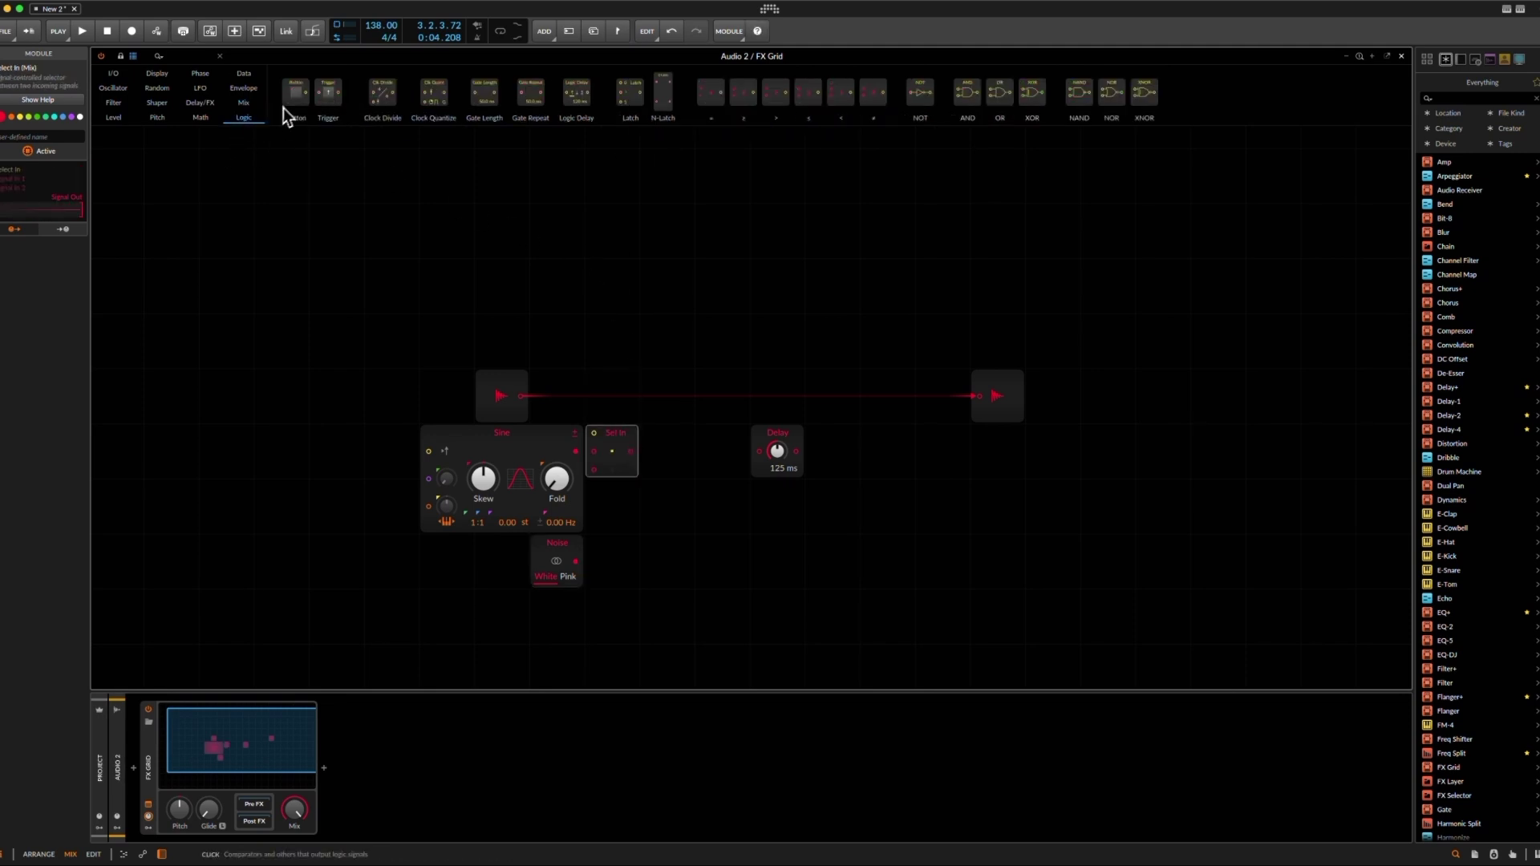
Step: Add a Button switched on, wire Noise into Sel In's second input, and shift Sel In and Delay right
left_click_drag(296, 92, 581, 412)
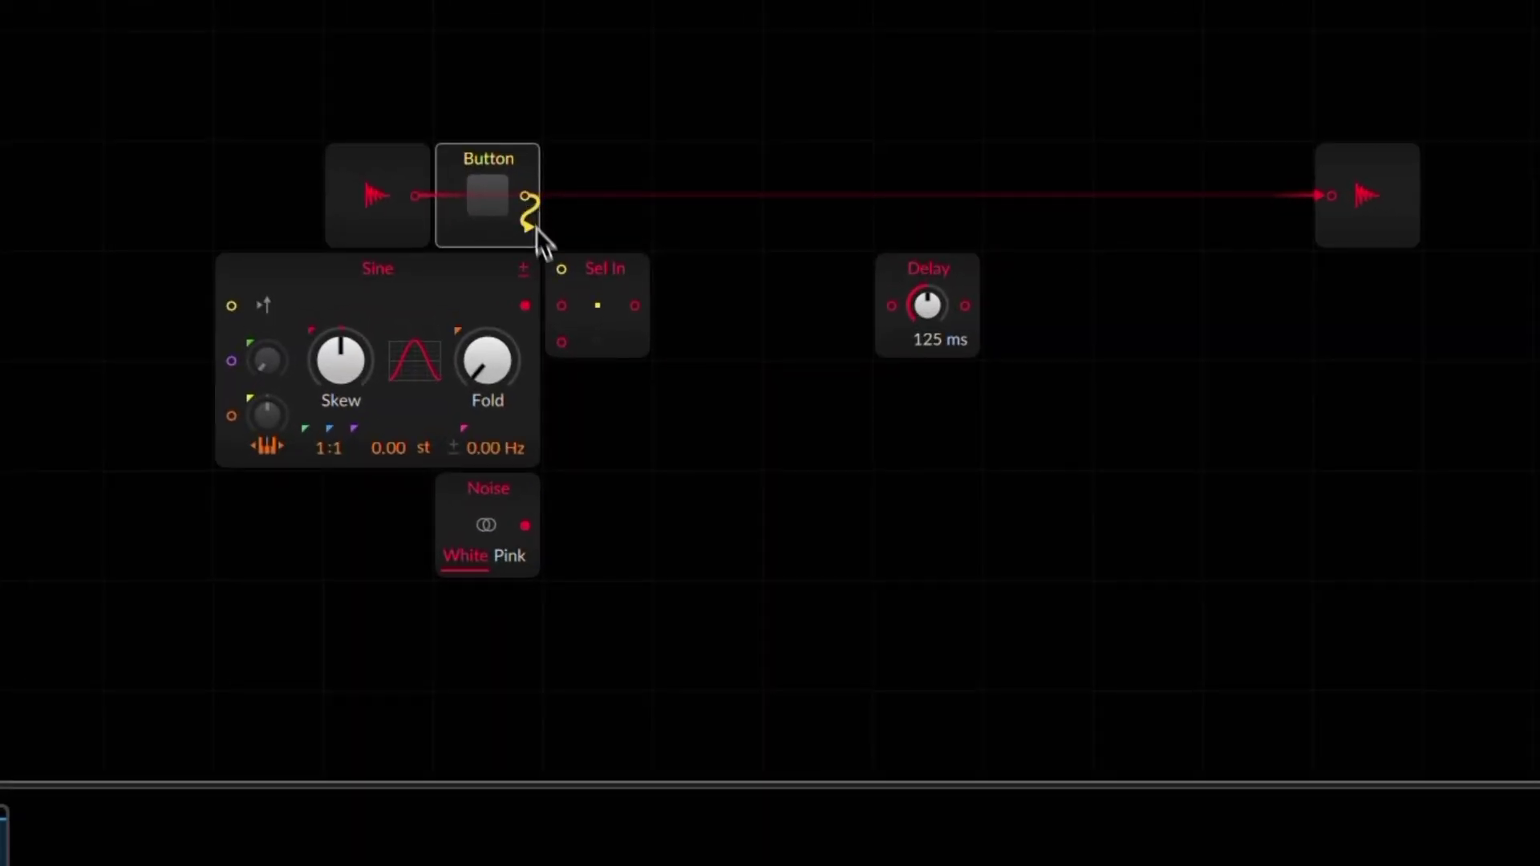
left_click(498, 192)
left_click_drag(559, 347, 525, 527)
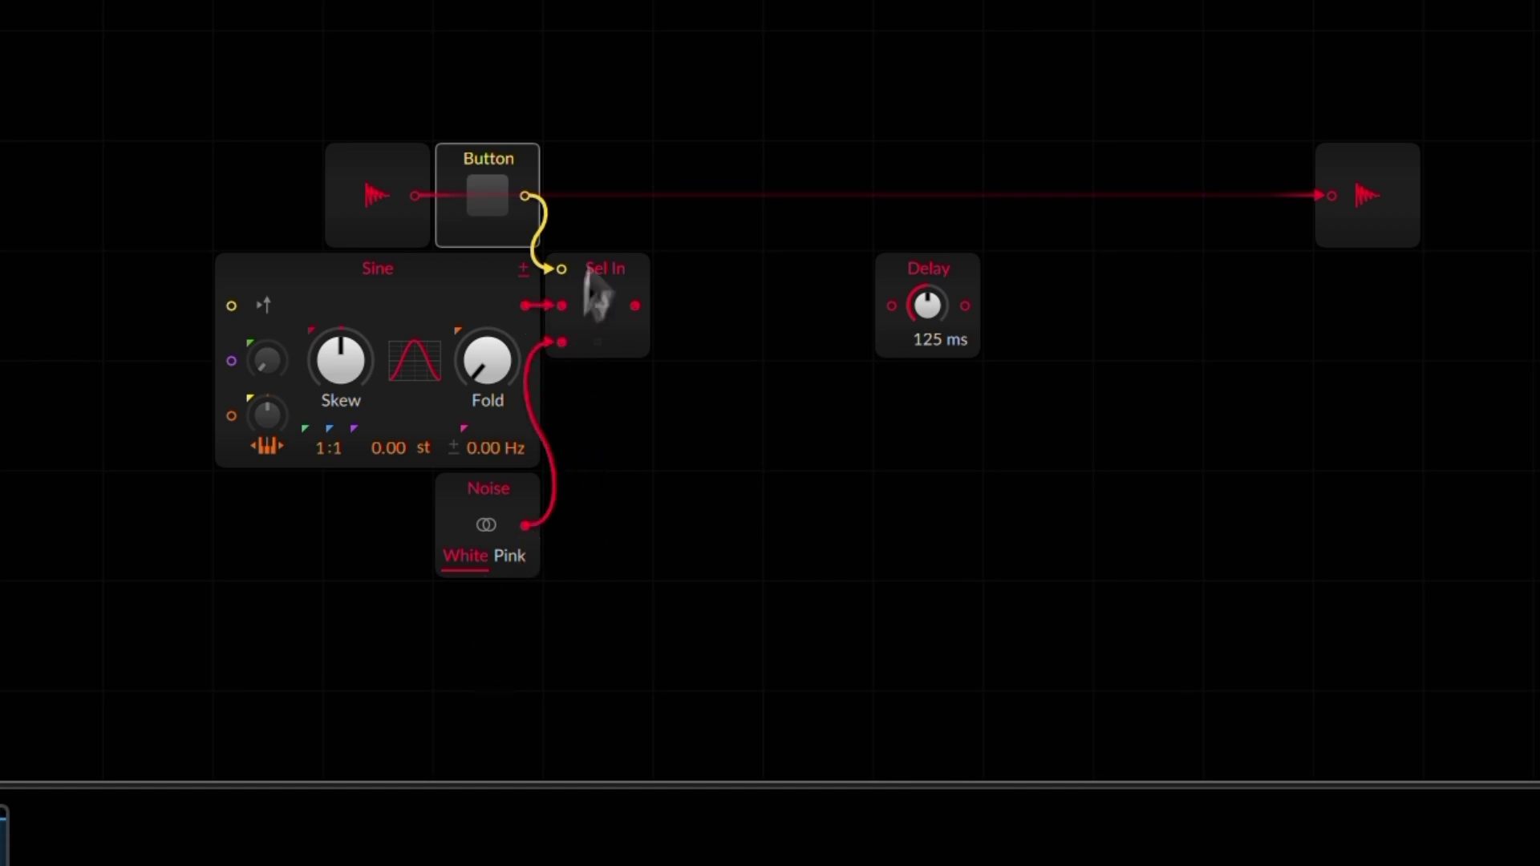
left_click_drag(610, 281, 670, 303)
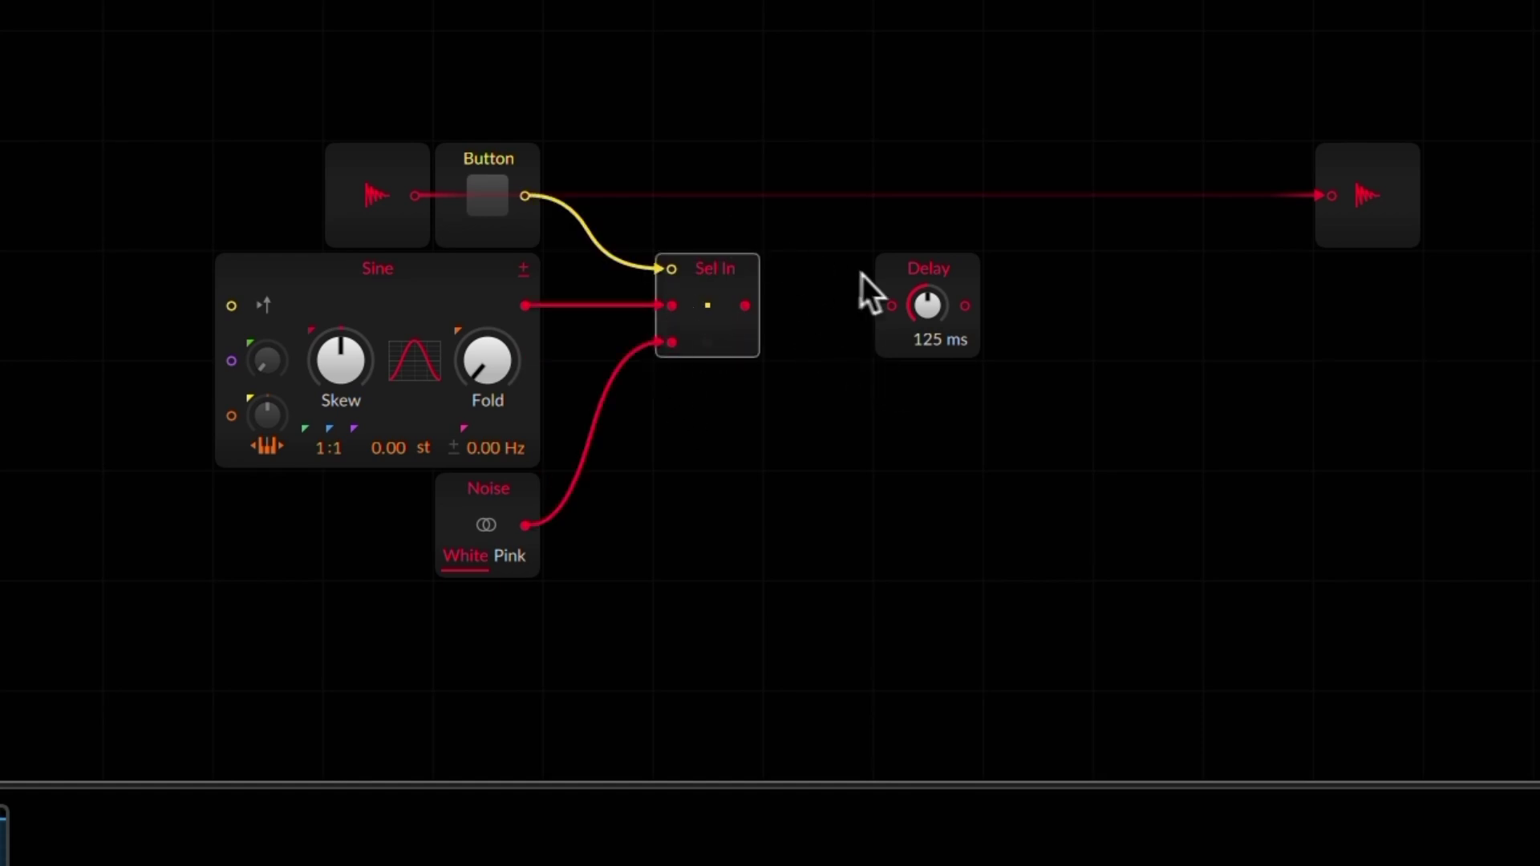
left_click_drag(875, 281, 985, 283)
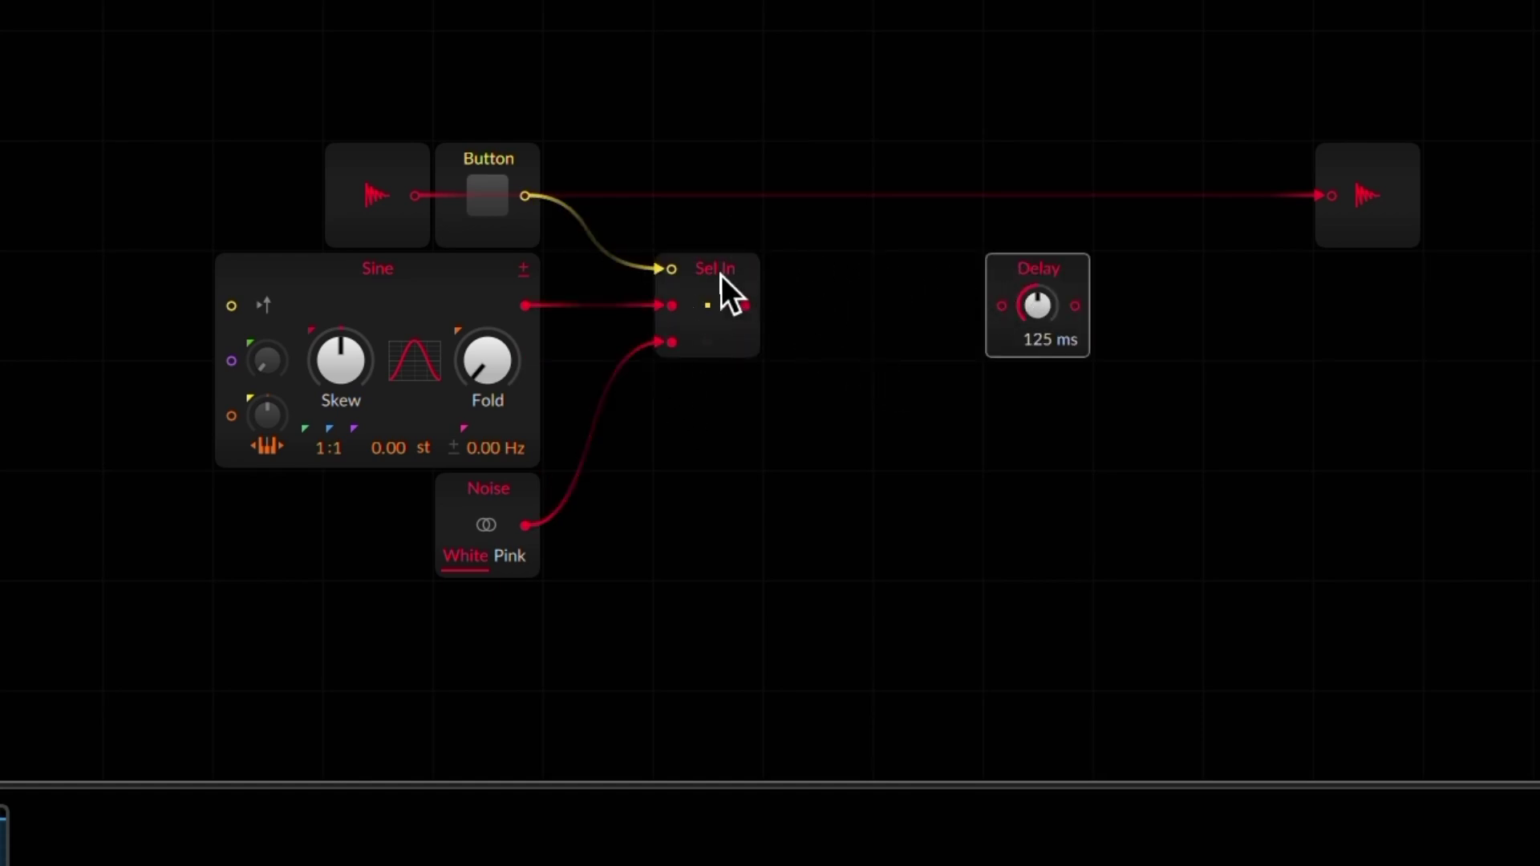
right_click(803, 298)
Step: Insert a Modulator Out module just before the Delay
mouse_move(885, 383)
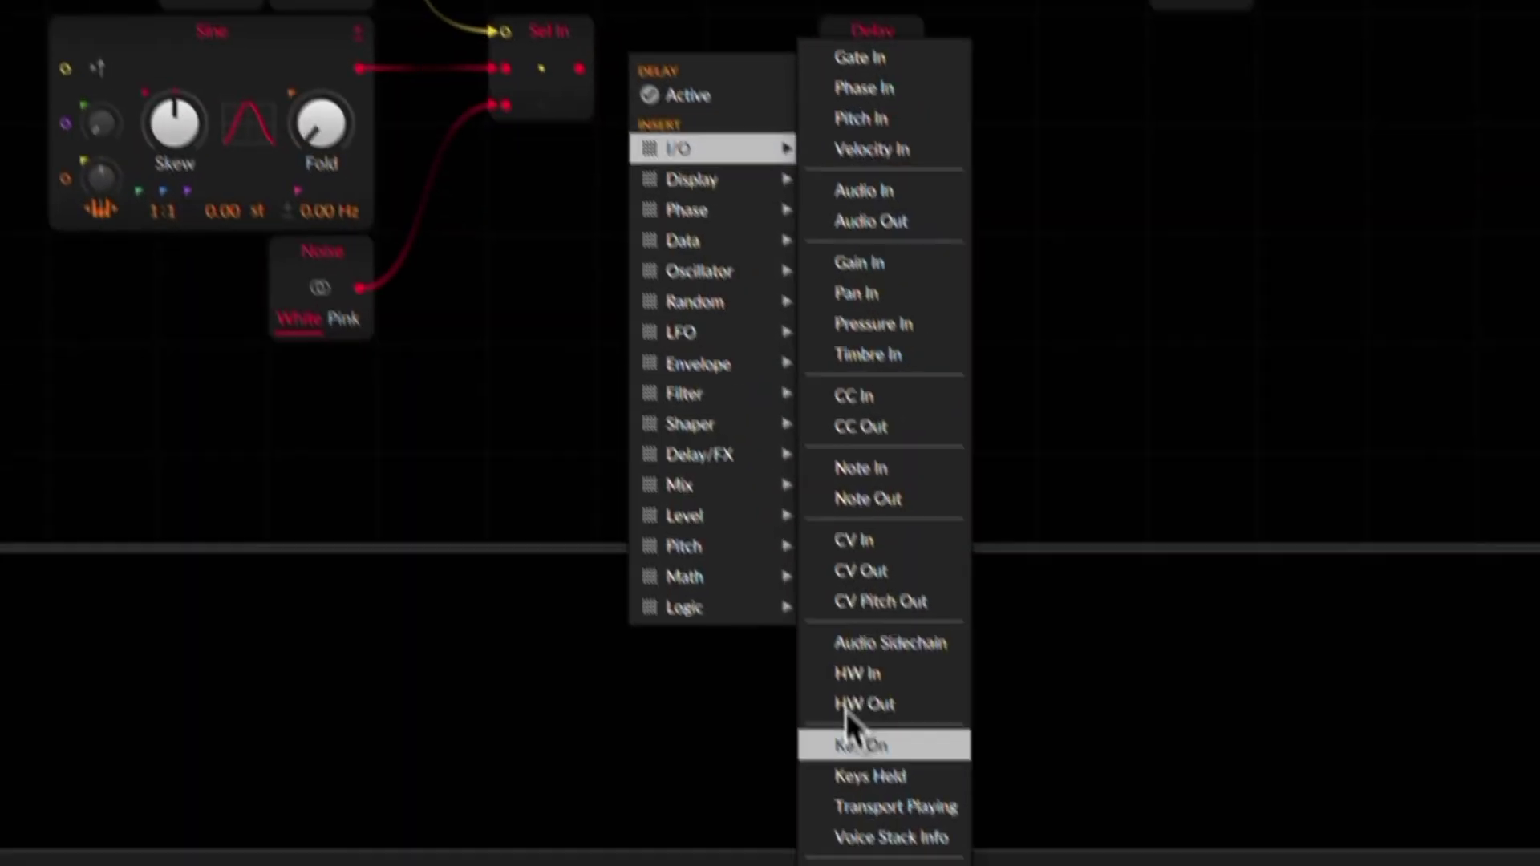
left_click(854, 865)
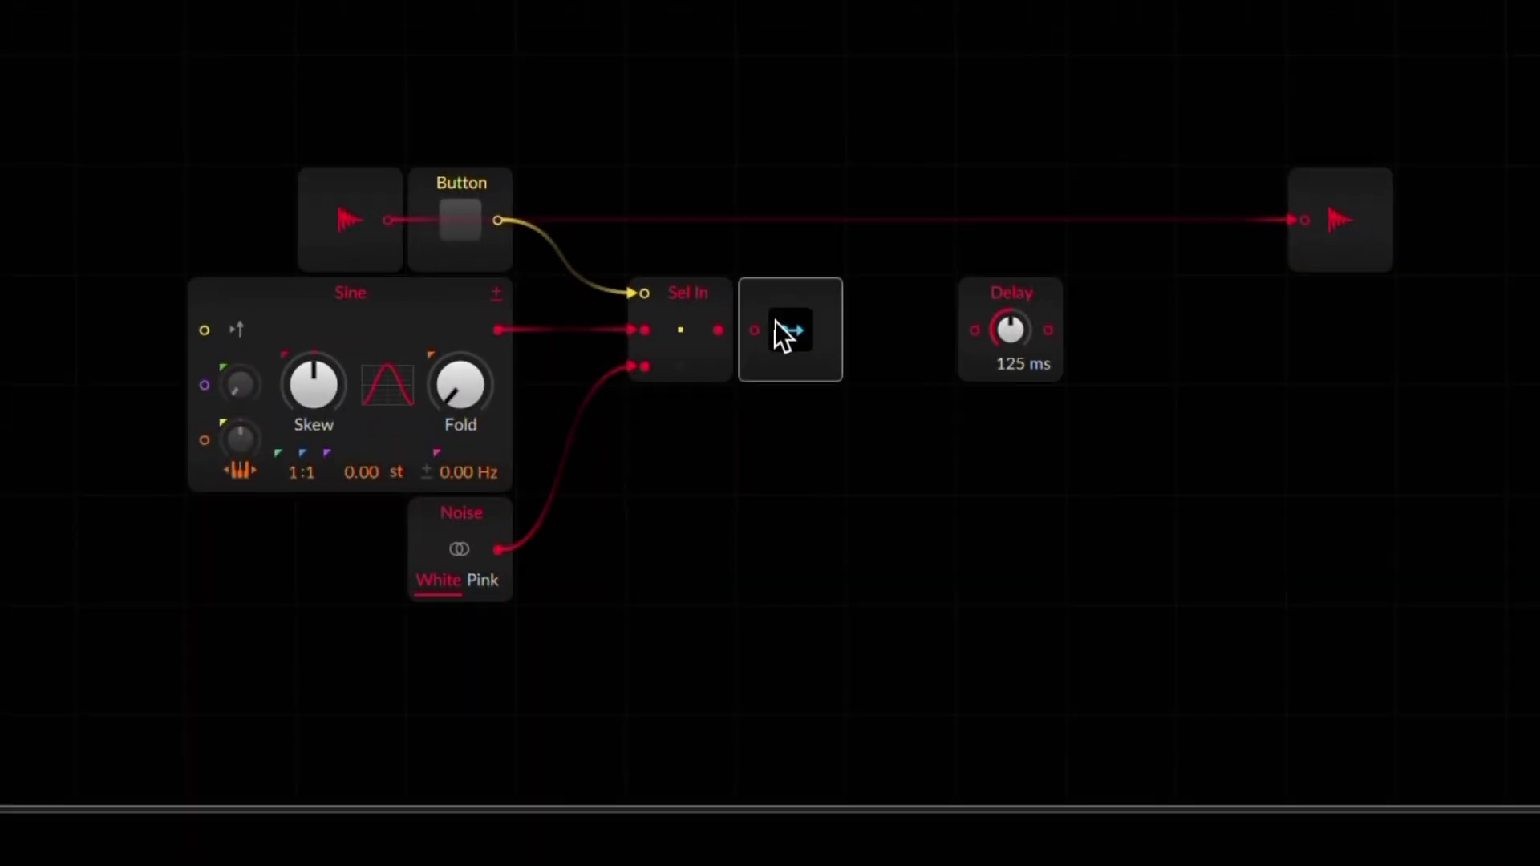
left_click_drag(794, 316, 874, 313)
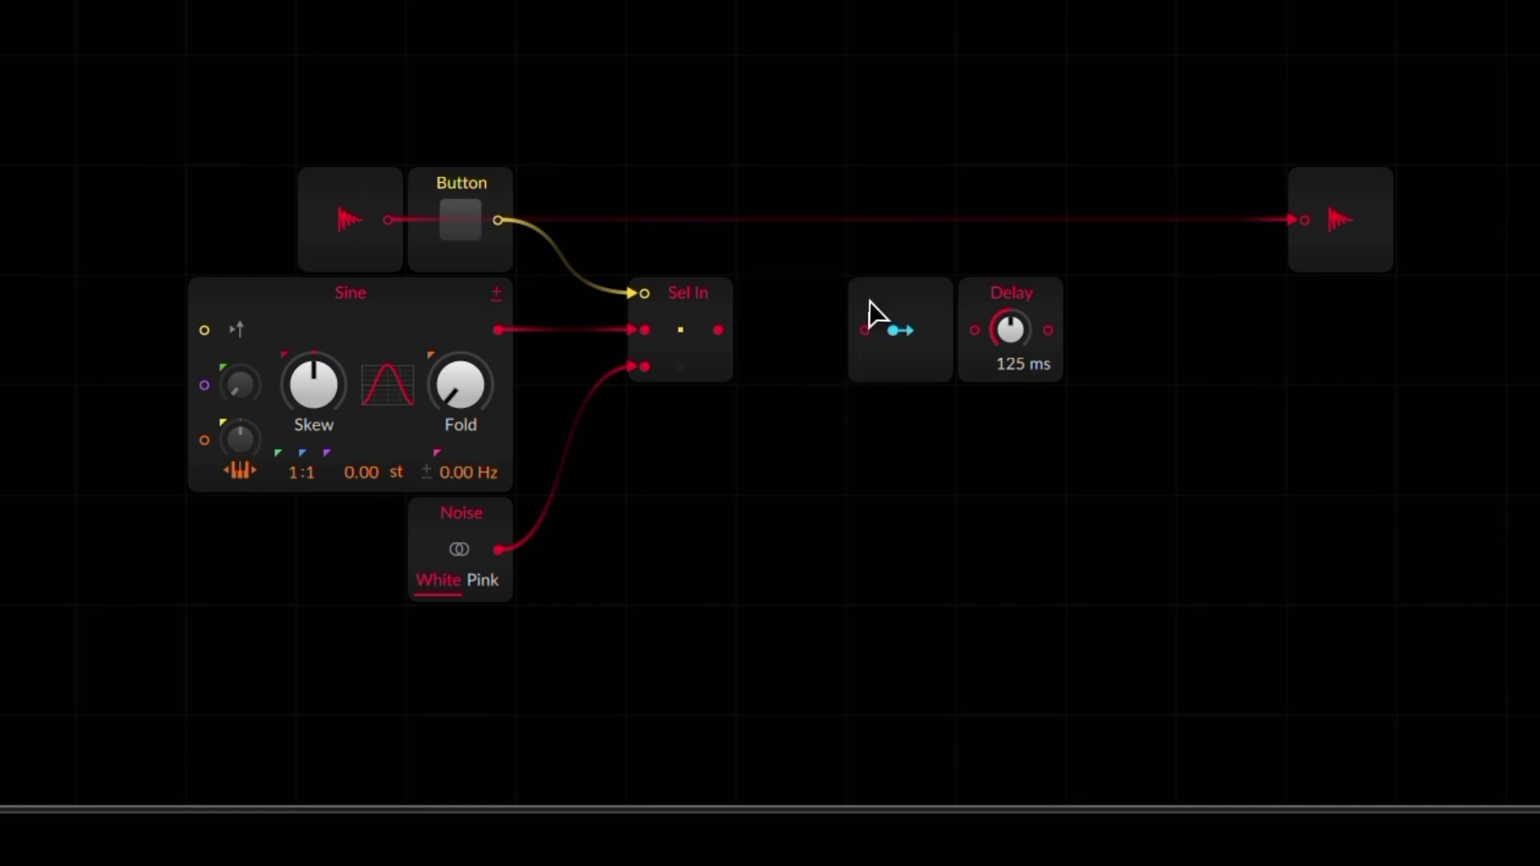
Step: Add a Gain - Vol fed from Sel In and turn the Delay time nearly to zero
right_click(794, 371)
mouse_move(889, 819)
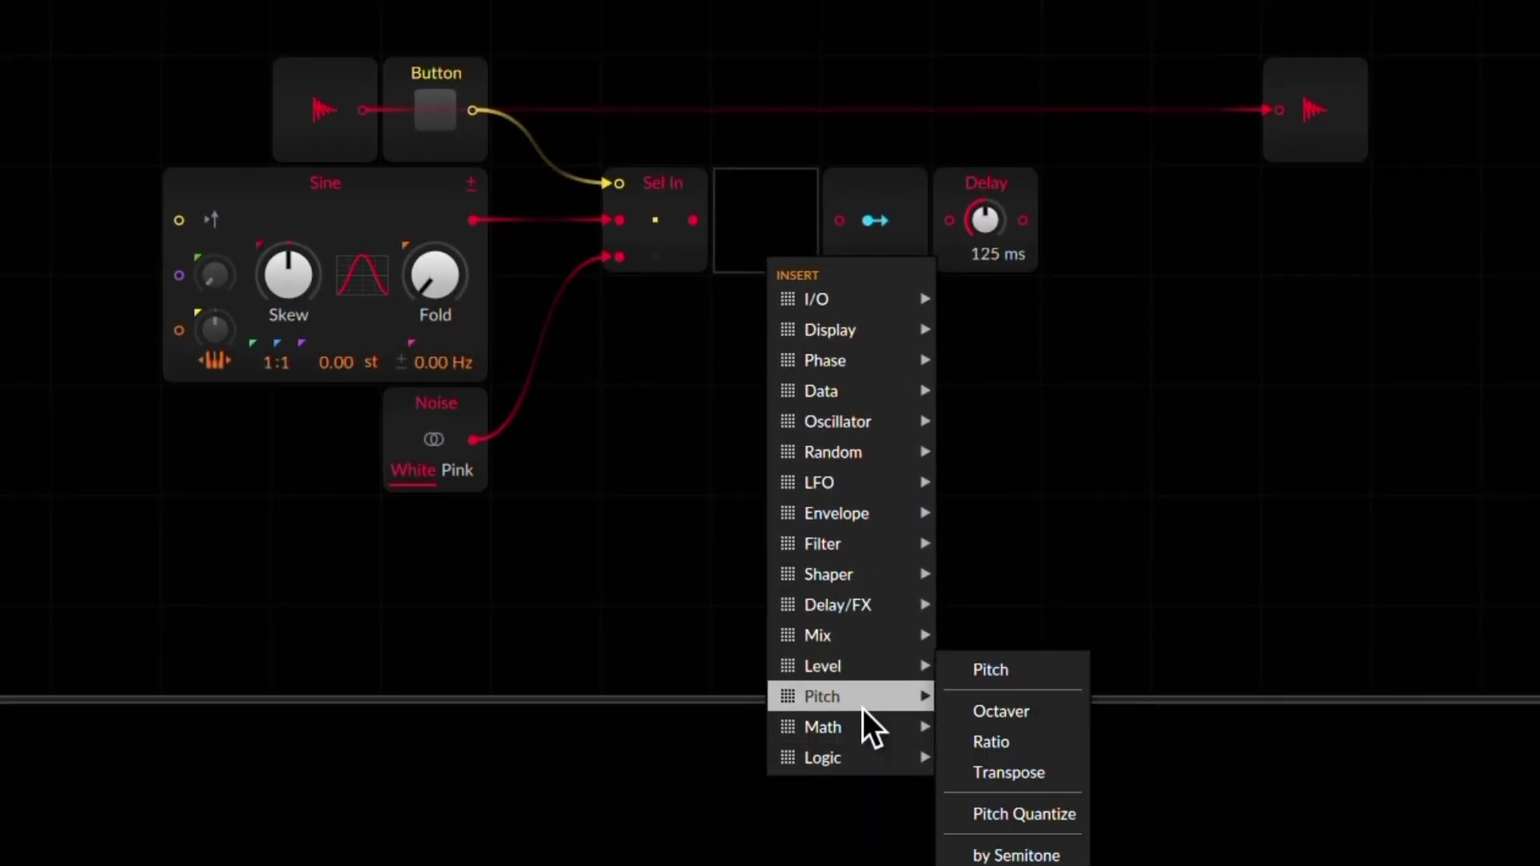
mouse_move(872, 674)
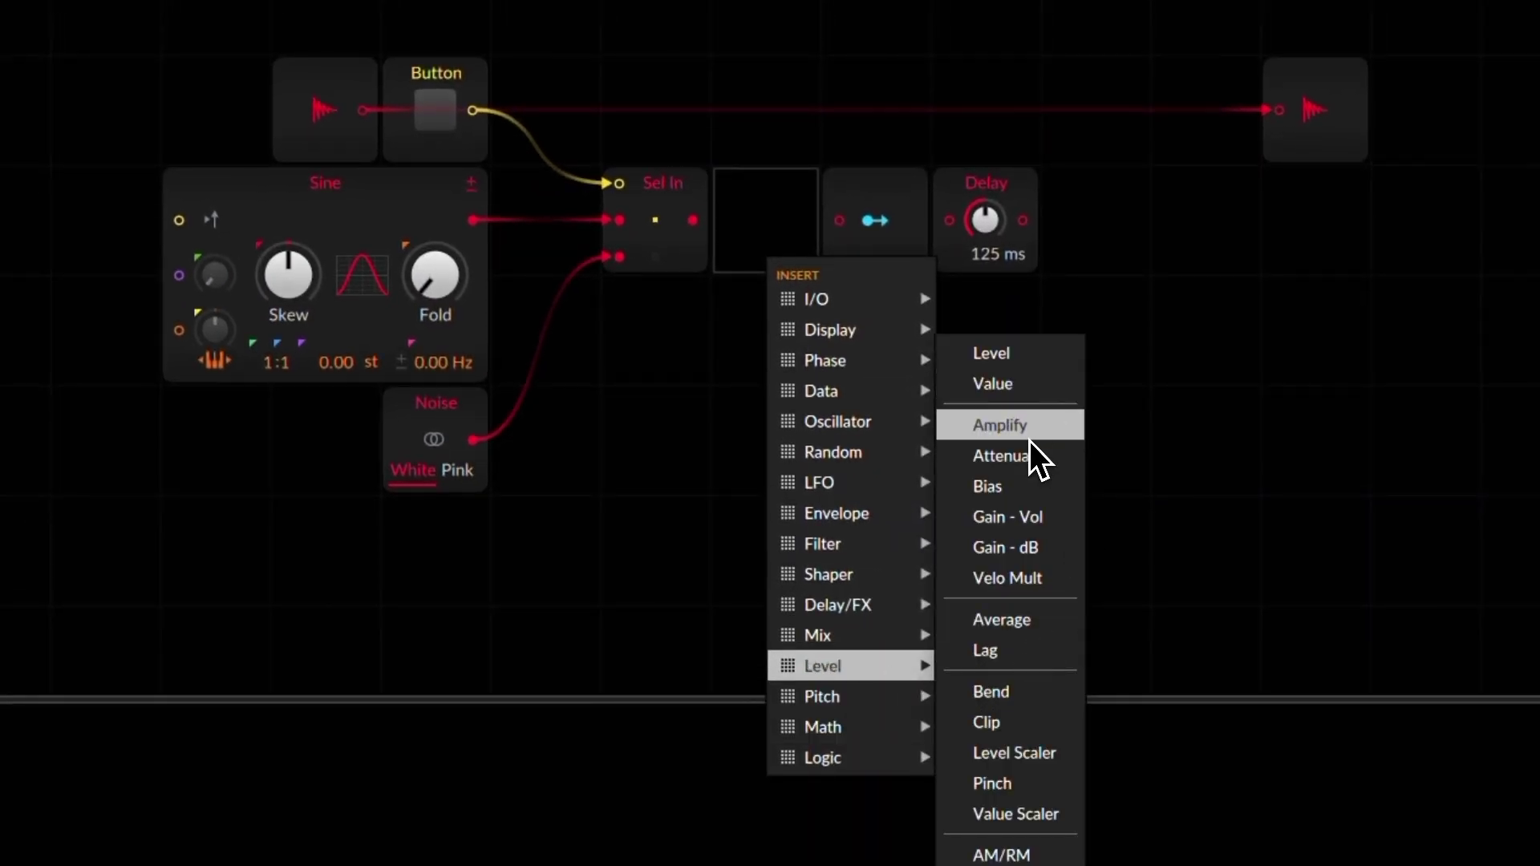
left_click(1031, 523)
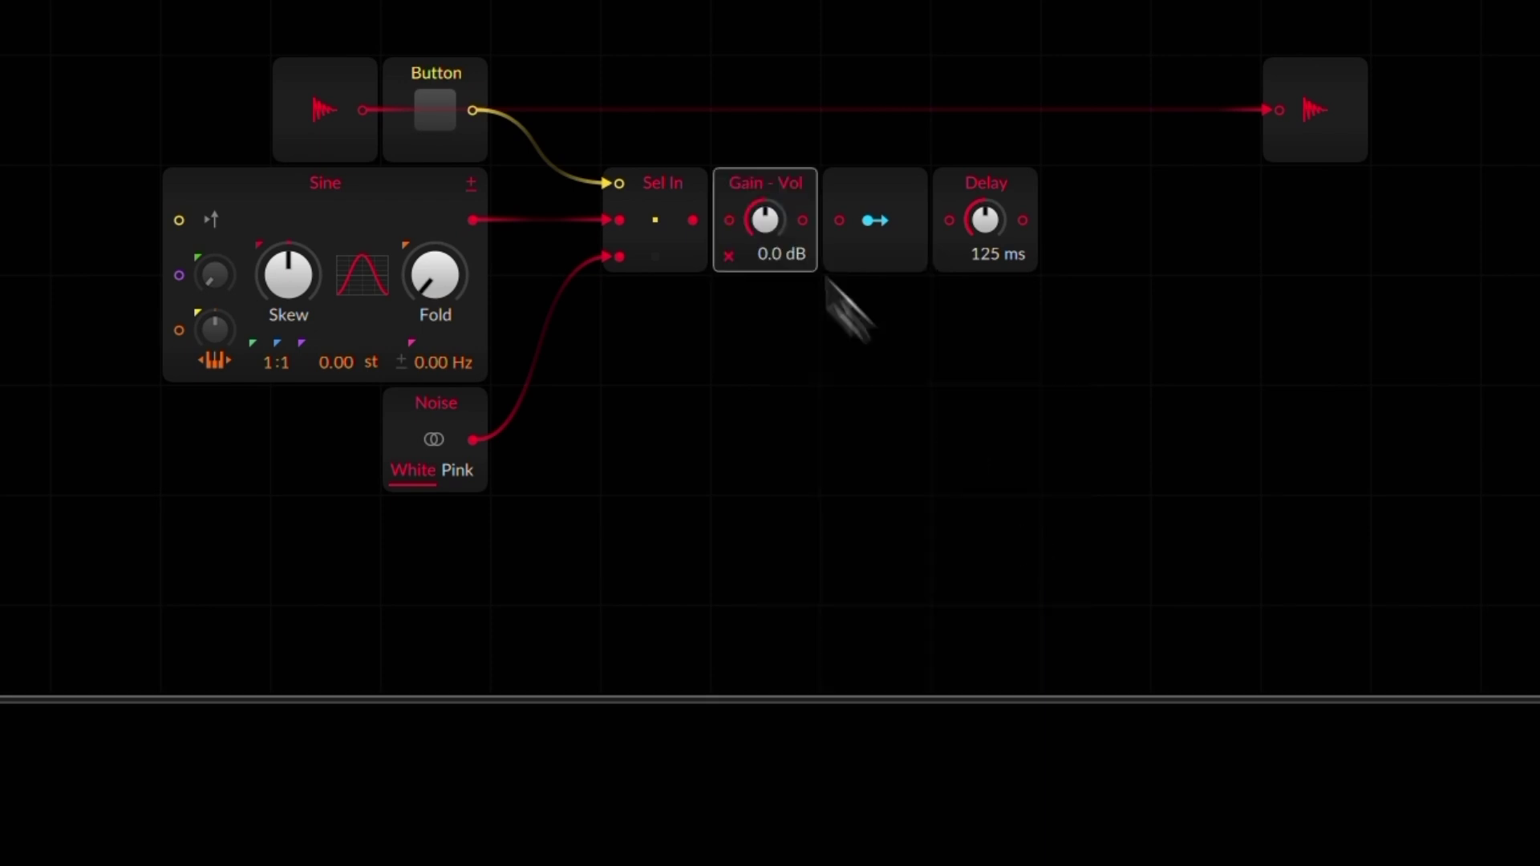
left_click_drag(692, 222, 777, 245)
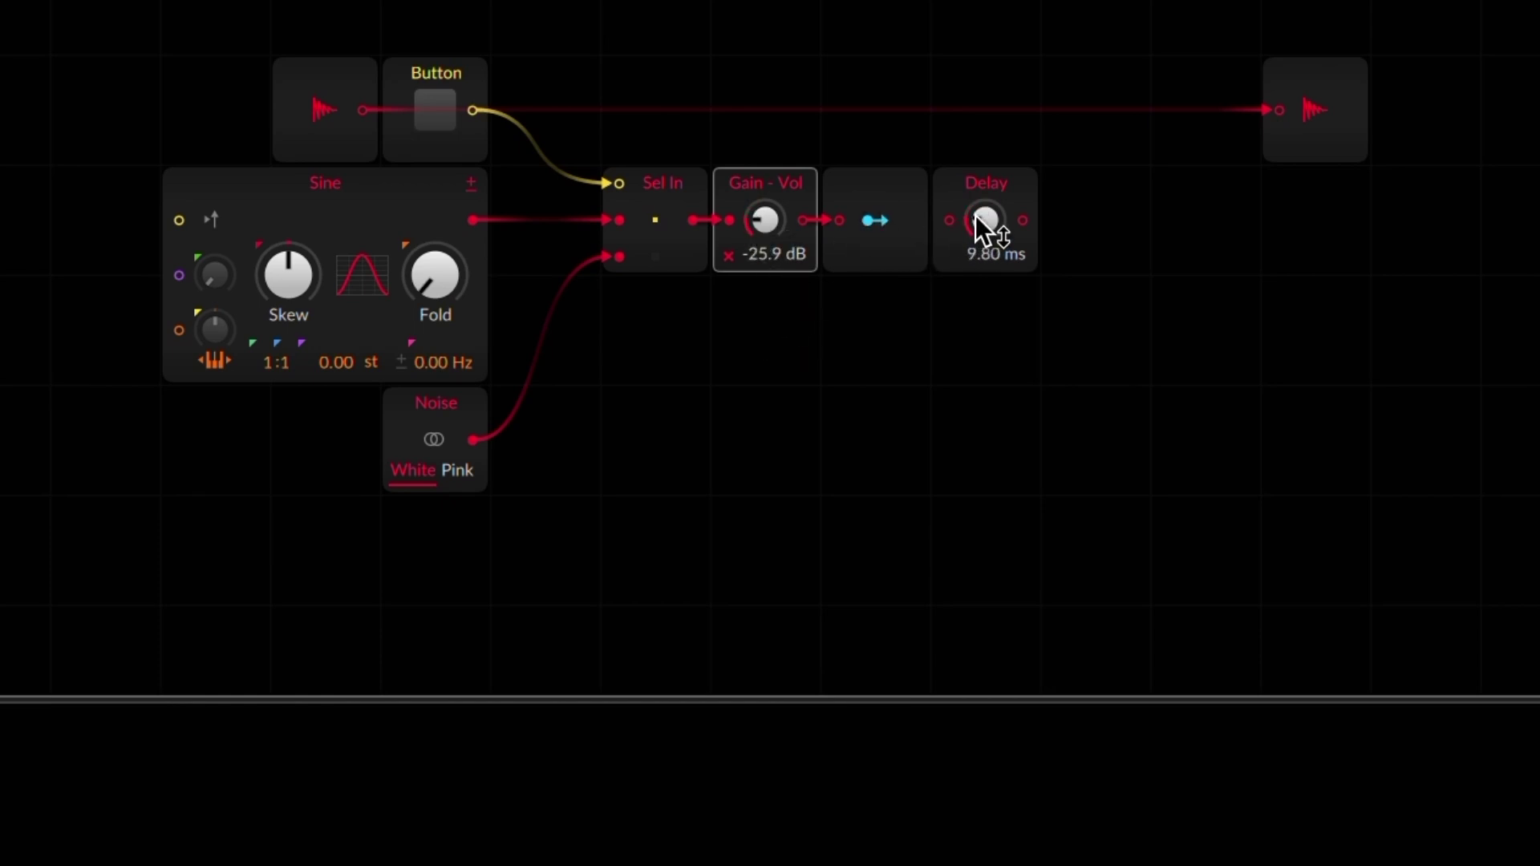
left_click_drag(975, 215, 971, 181)
Step: Map the Modulator Out to the Delay time and cable the Delay output to the grid output
left_click(984, 229)
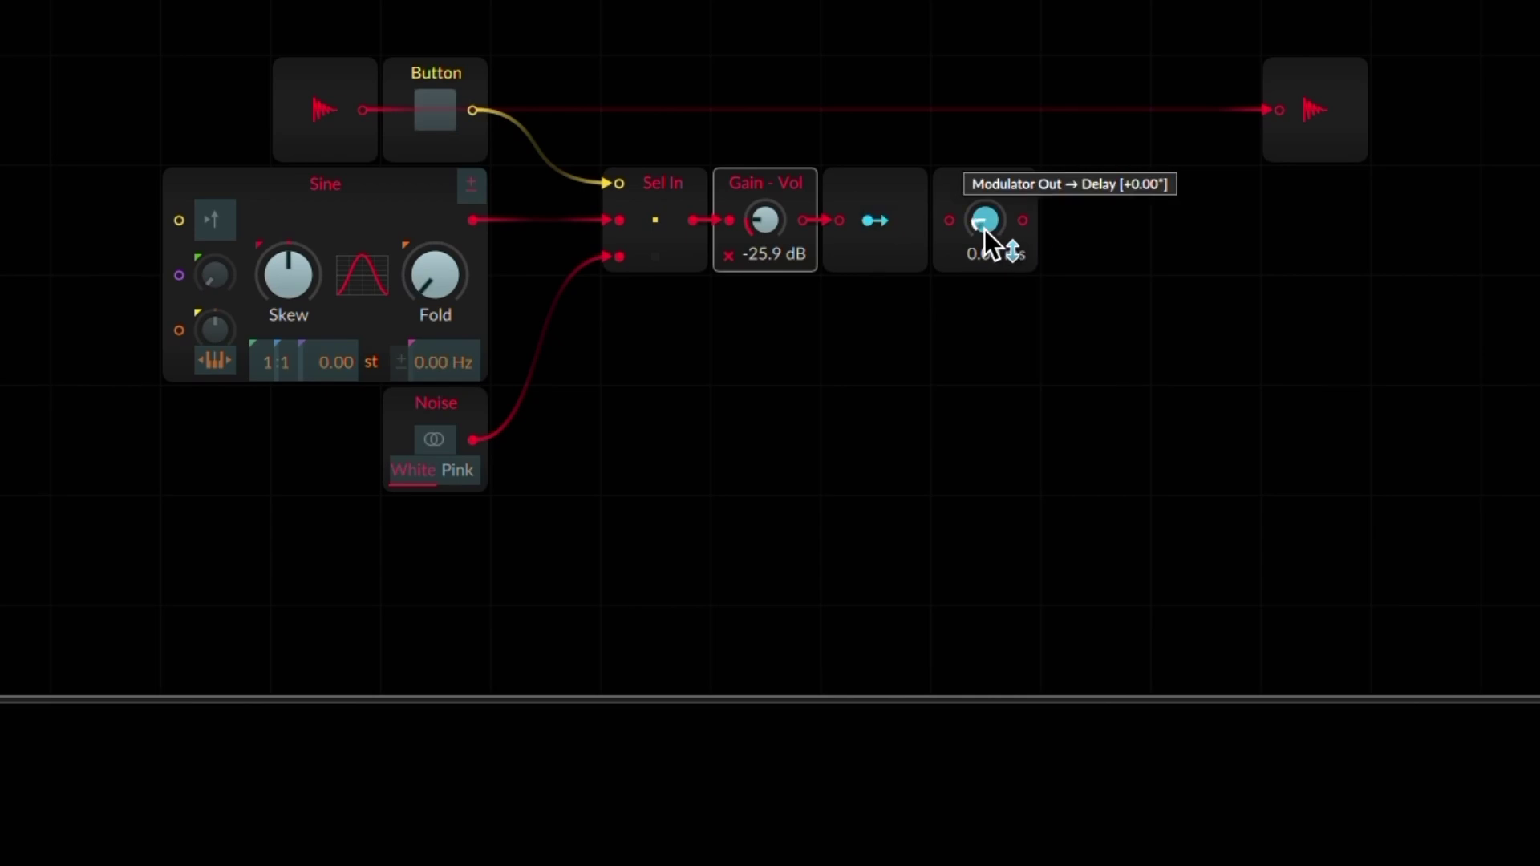
left_click(874, 224)
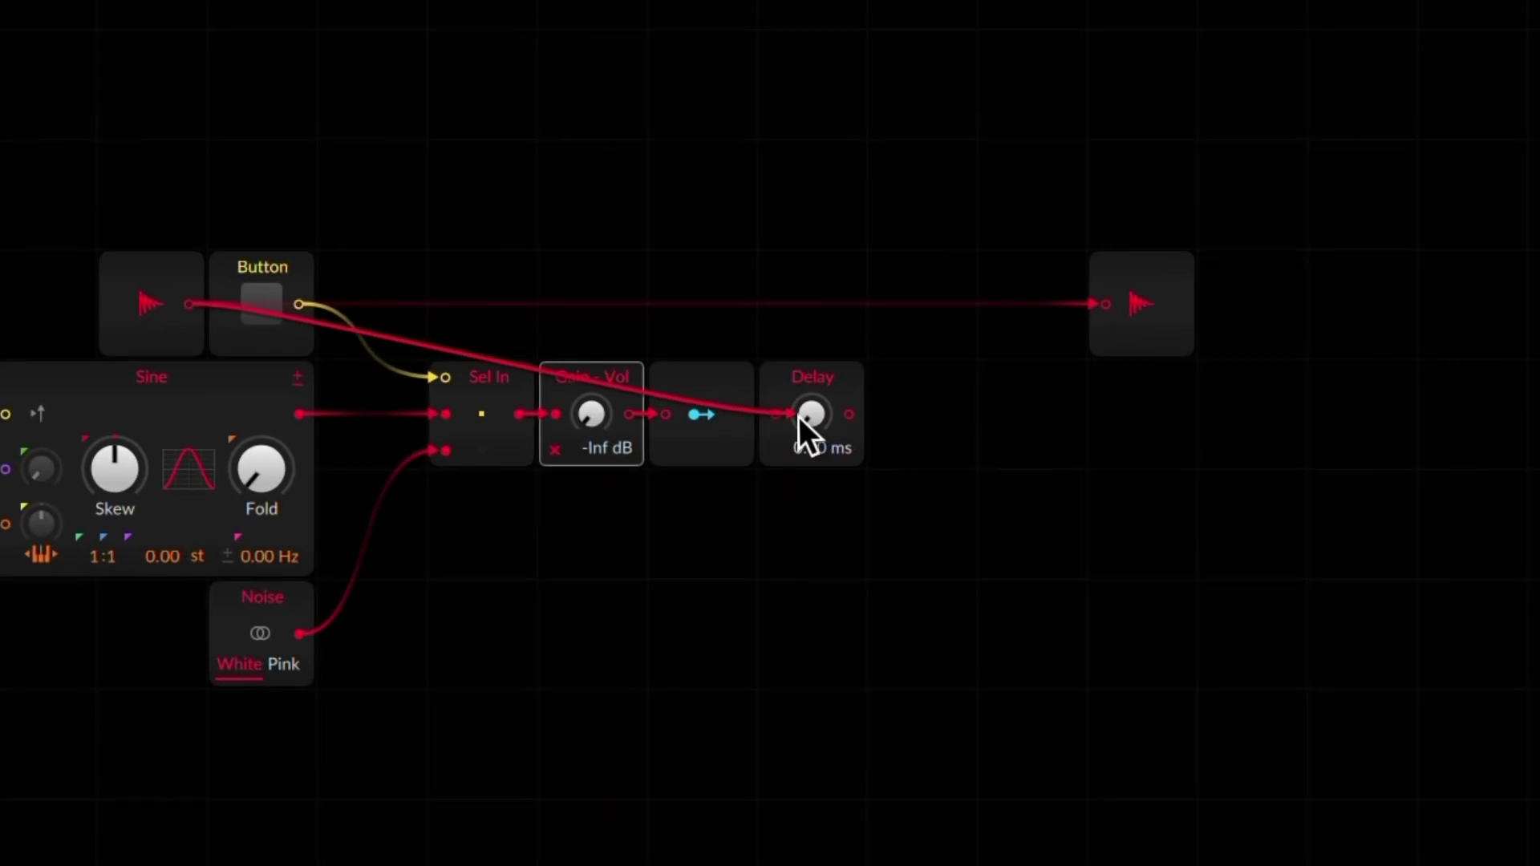
left_click_drag(850, 414, 1107, 310)
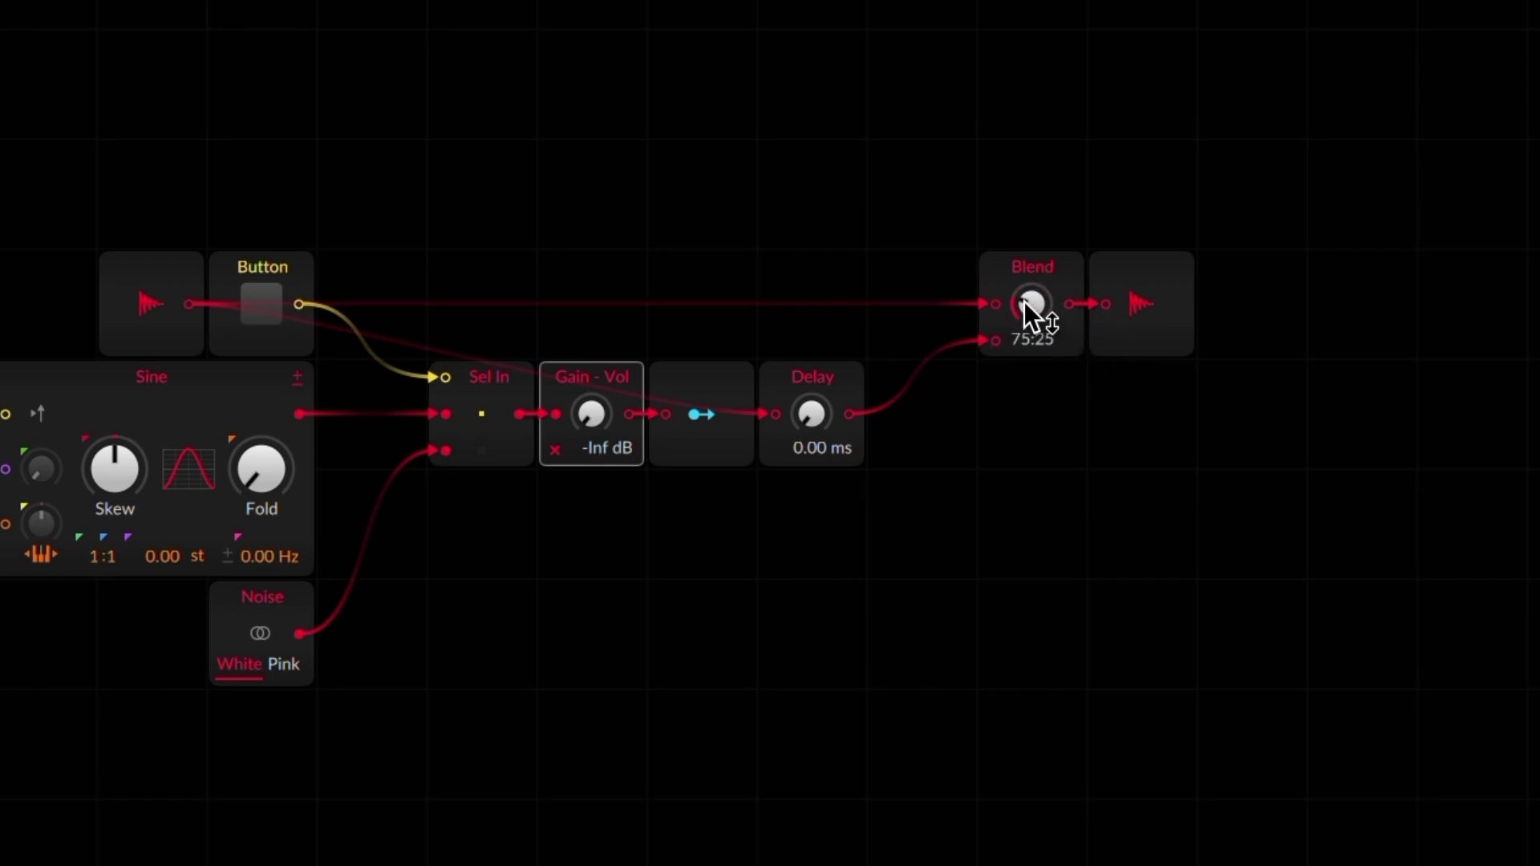
Step: Set the Blend mix to 62:38 and lower Gain - Vol to -8.2 dB
left_click_drag(1024, 302, 1024, 305)
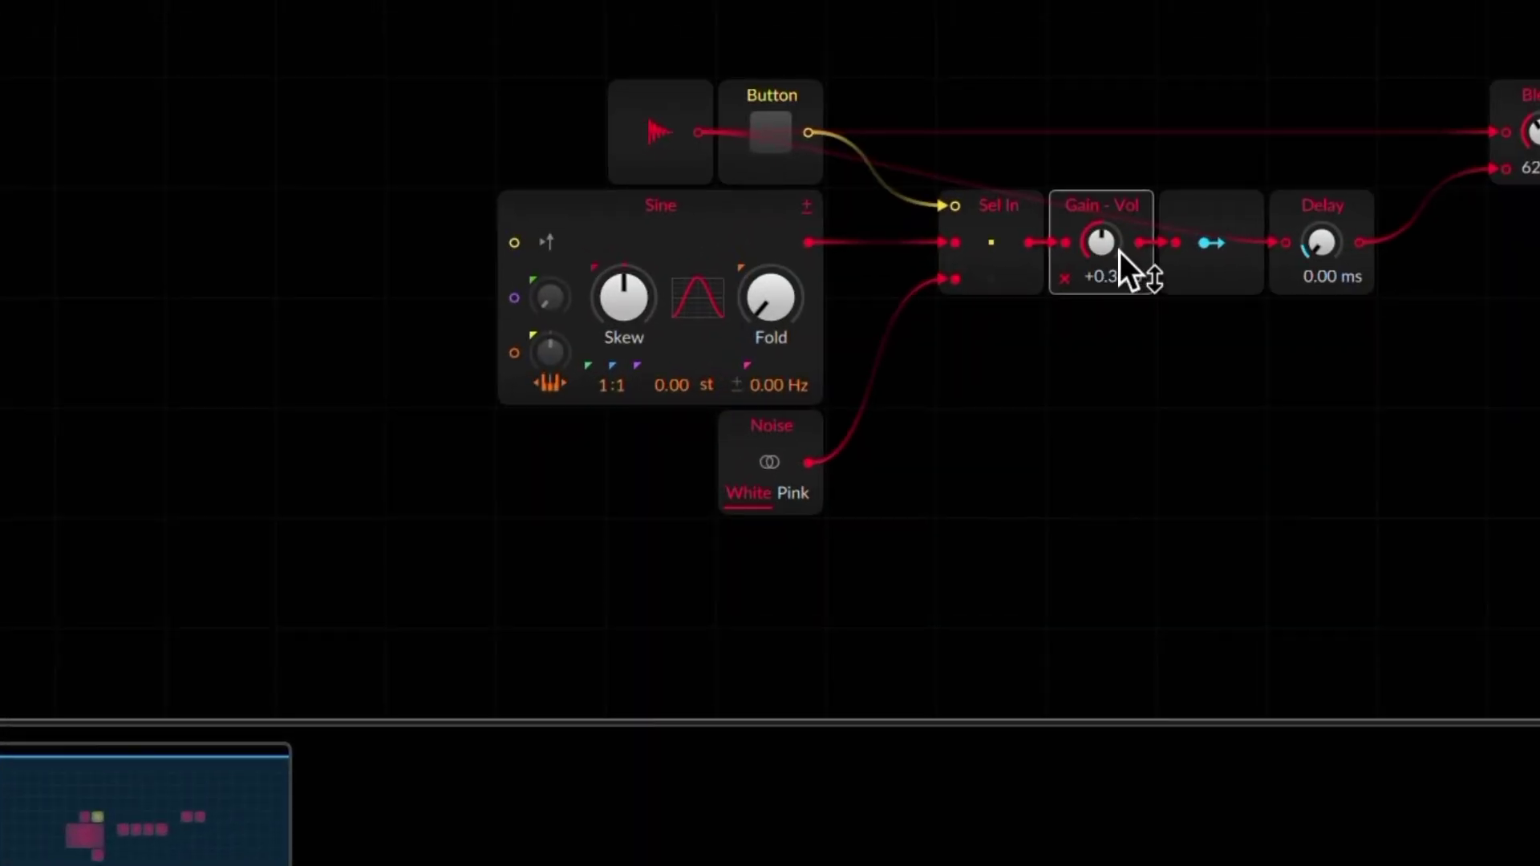
left_click_drag(1095, 245, 1100, 285)
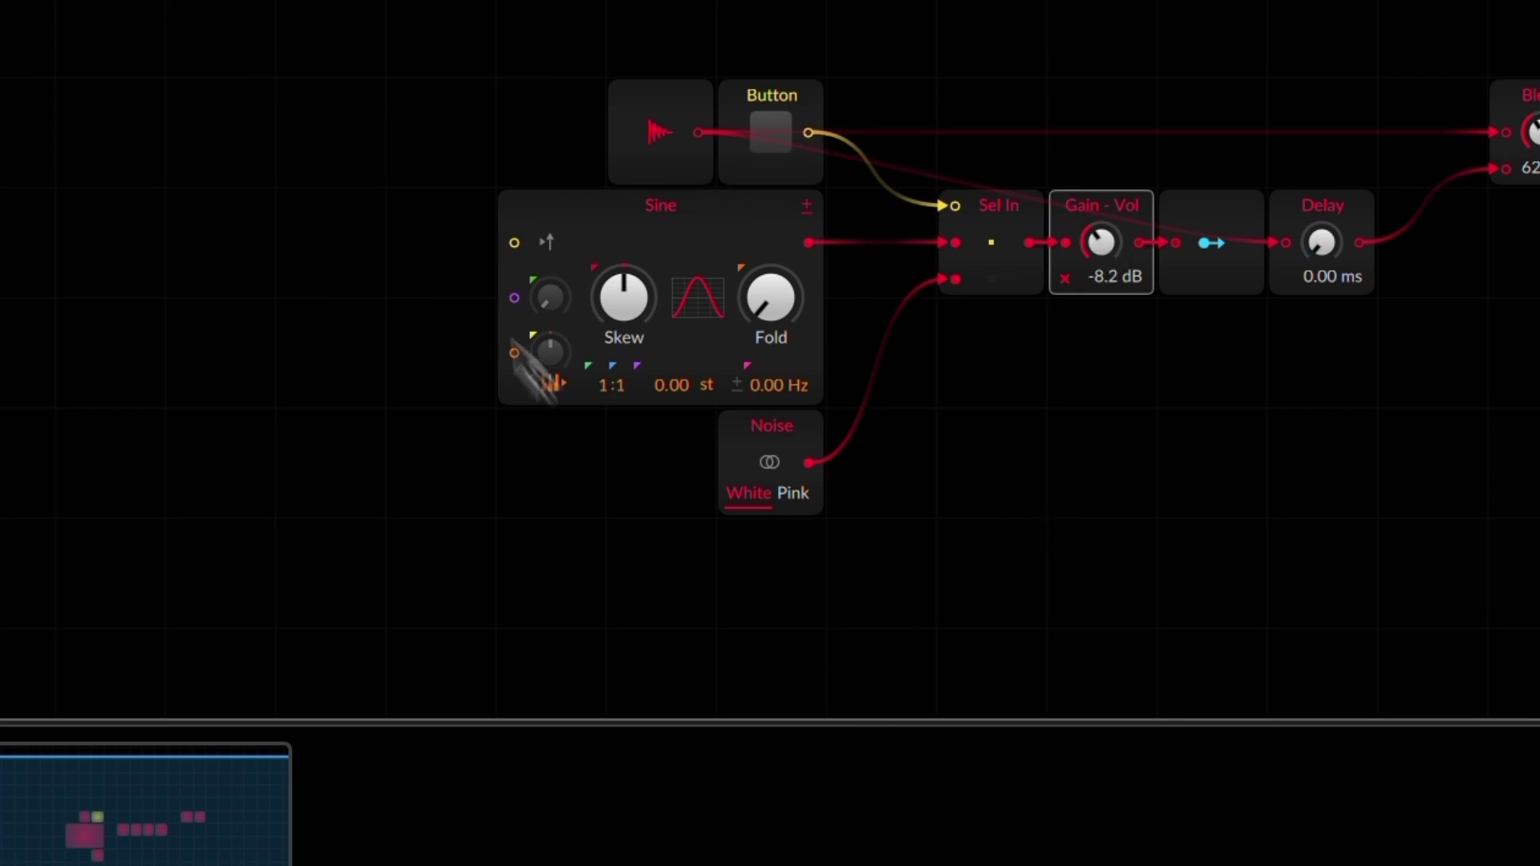
left_click(603, 218)
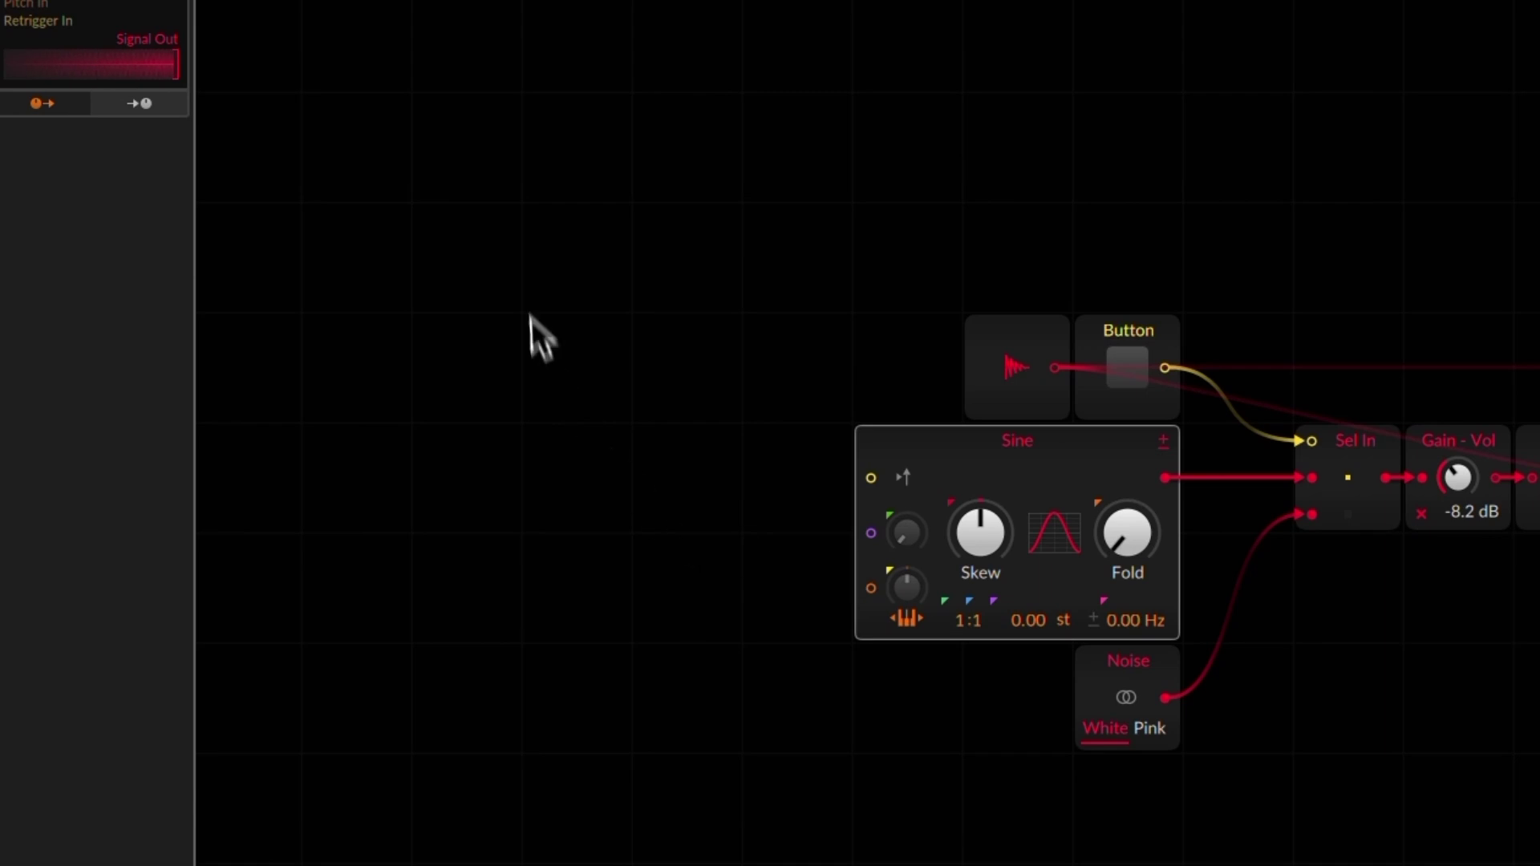
right_click(533, 178)
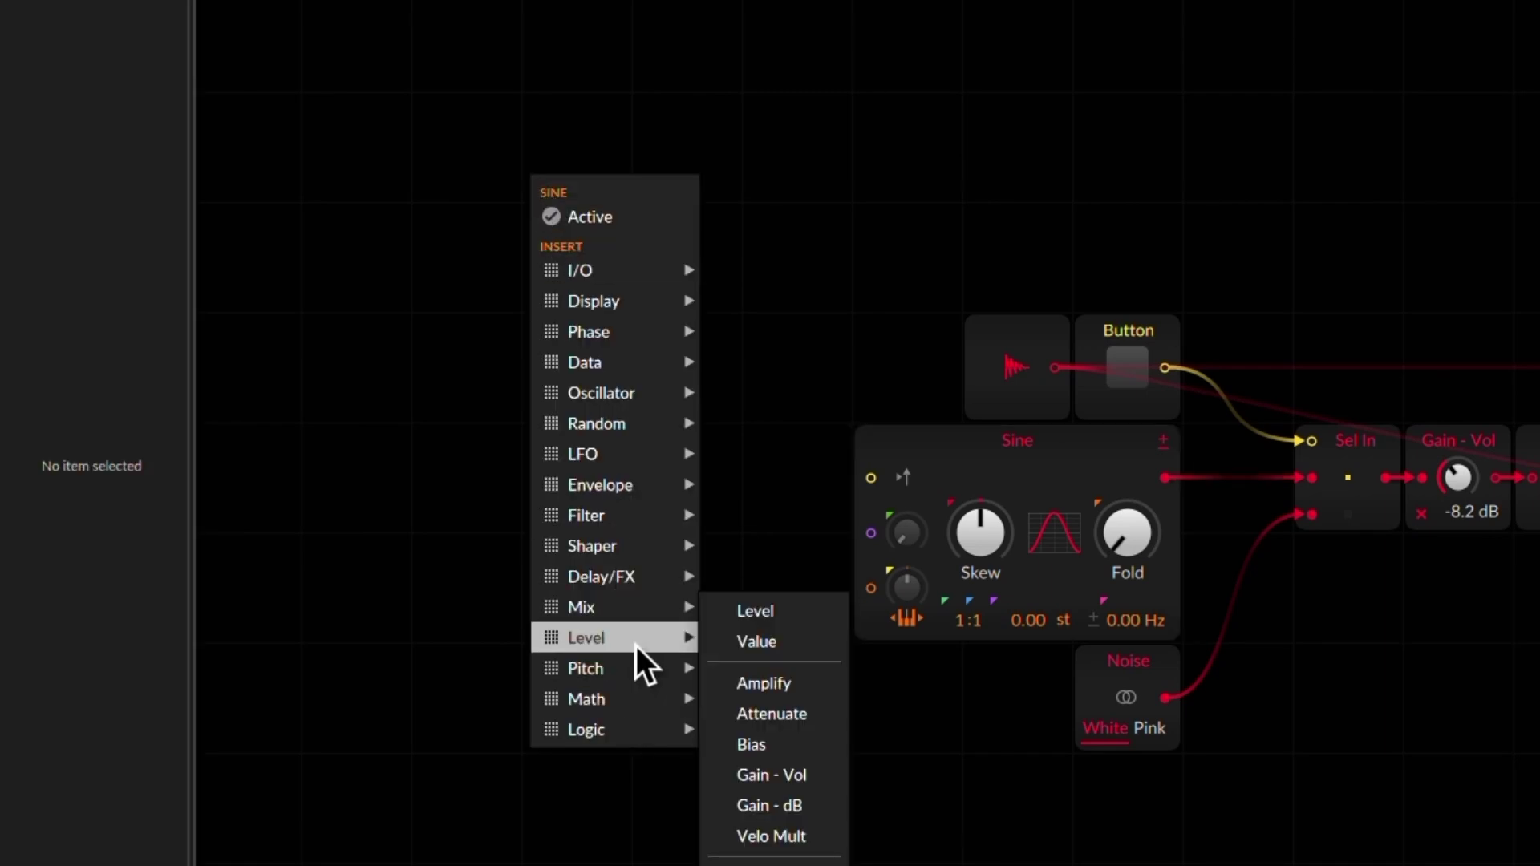
Step: Place a Value module at the Sine's lower input and set it to 26.0 %
left_click(750, 645)
left_click_drag(545, 127, 768, 467)
left_click_drag(768, 566, 770, 678)
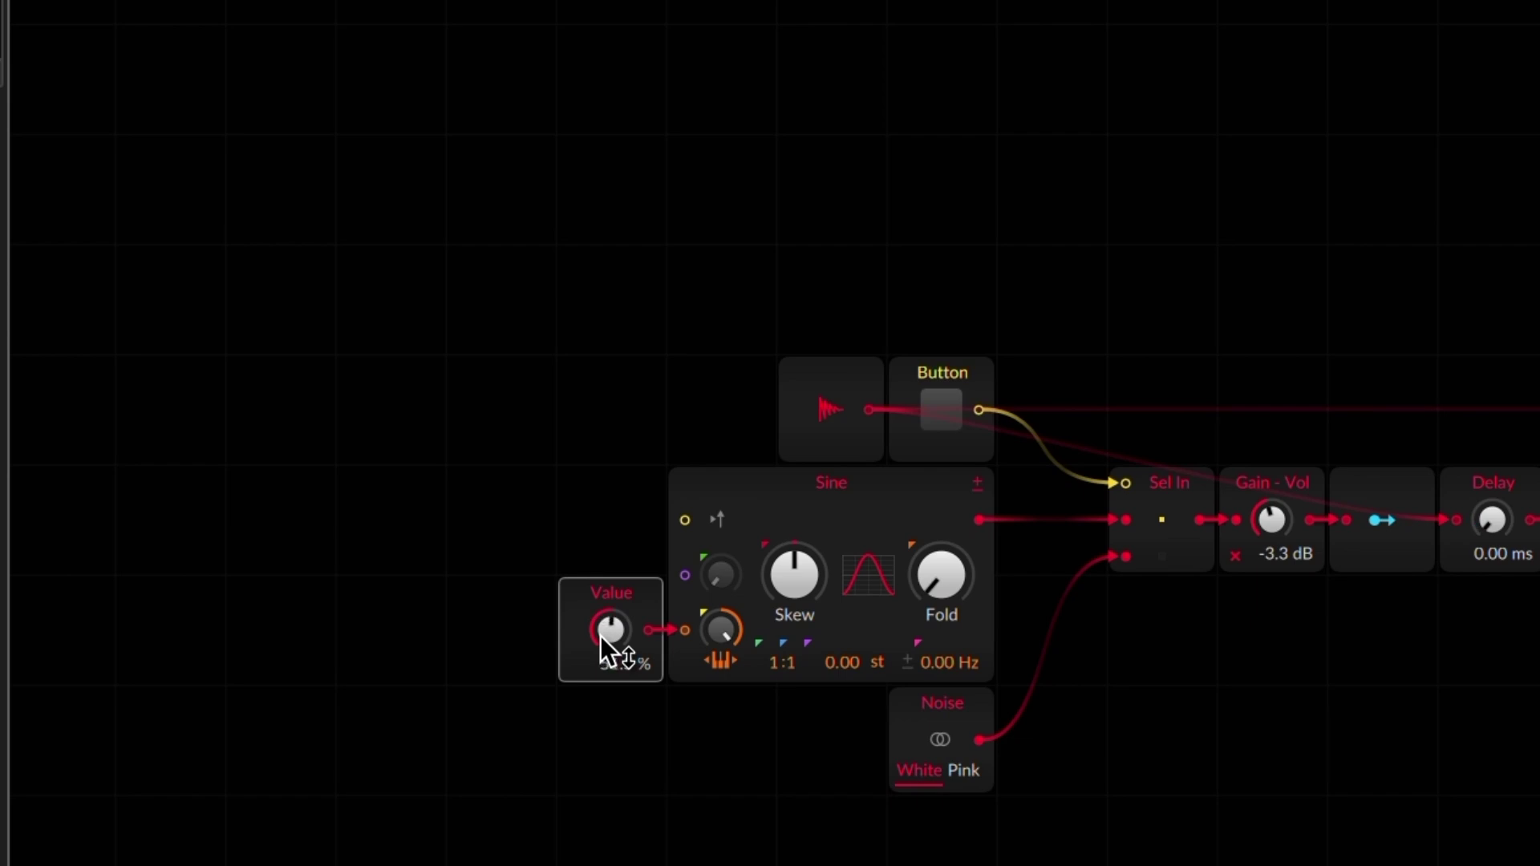
left_click_drag(600, 637, 600, 636)
left_click_drag(599, 634, 599, 634)
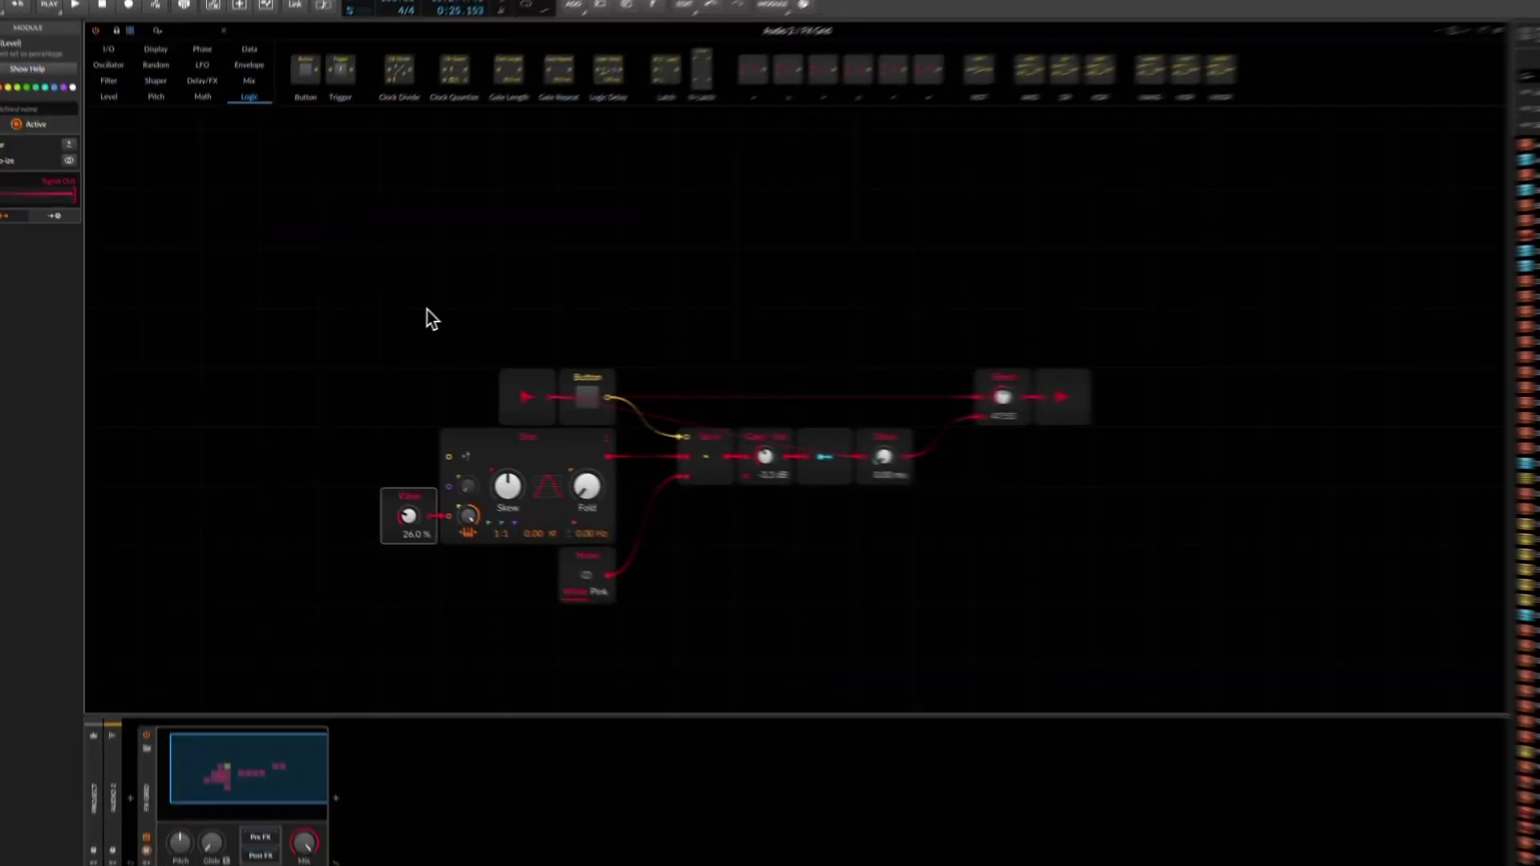
key("super+Tab")
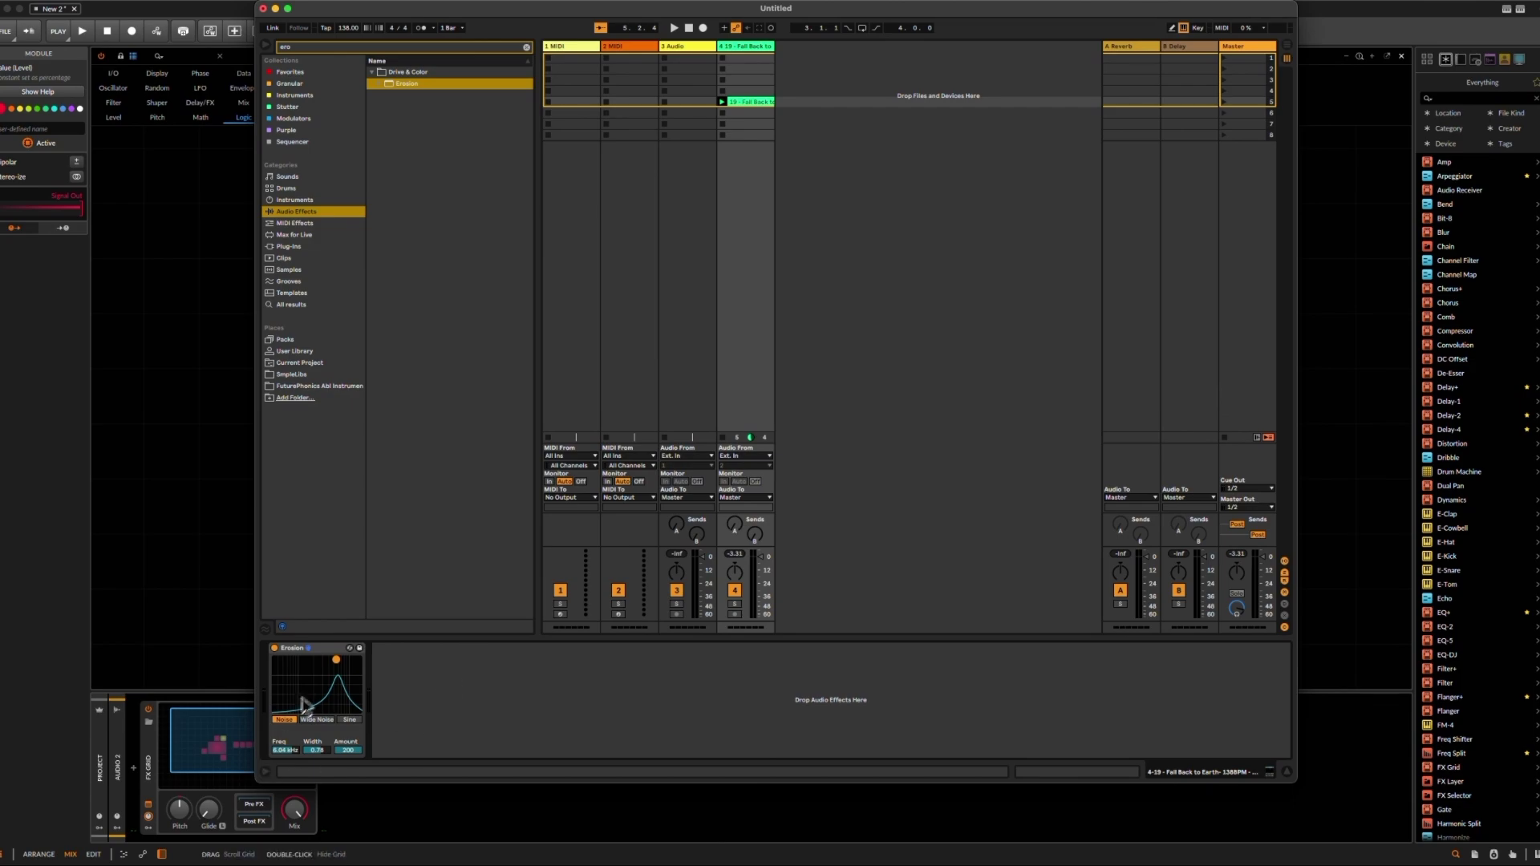
key("super+Tab")
left_click(392, 487)
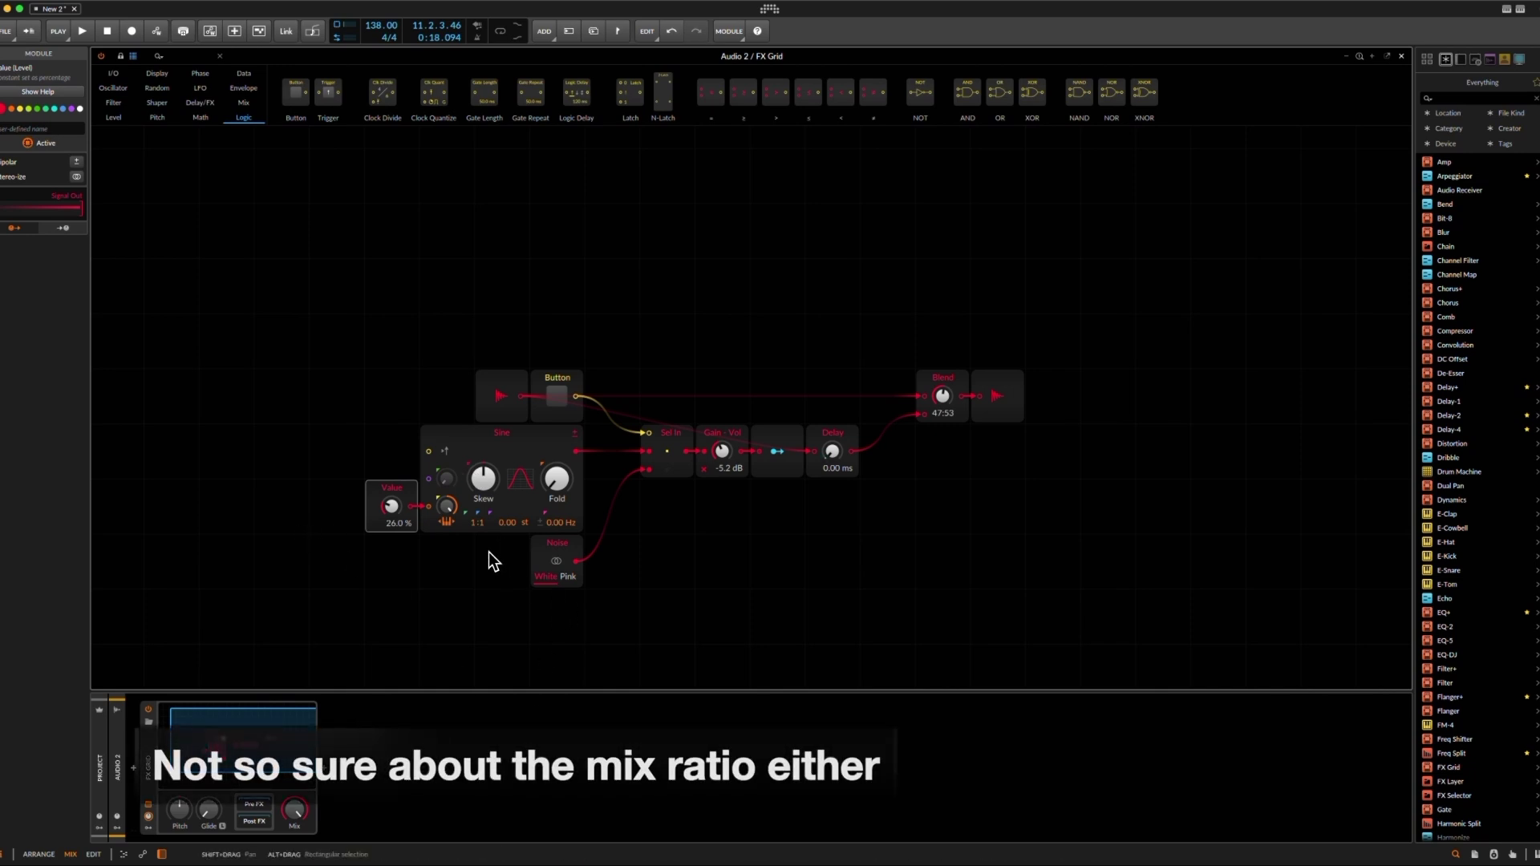
Step: Switch the selector to the noise input and move the Noise module left
left_click(538, 553)
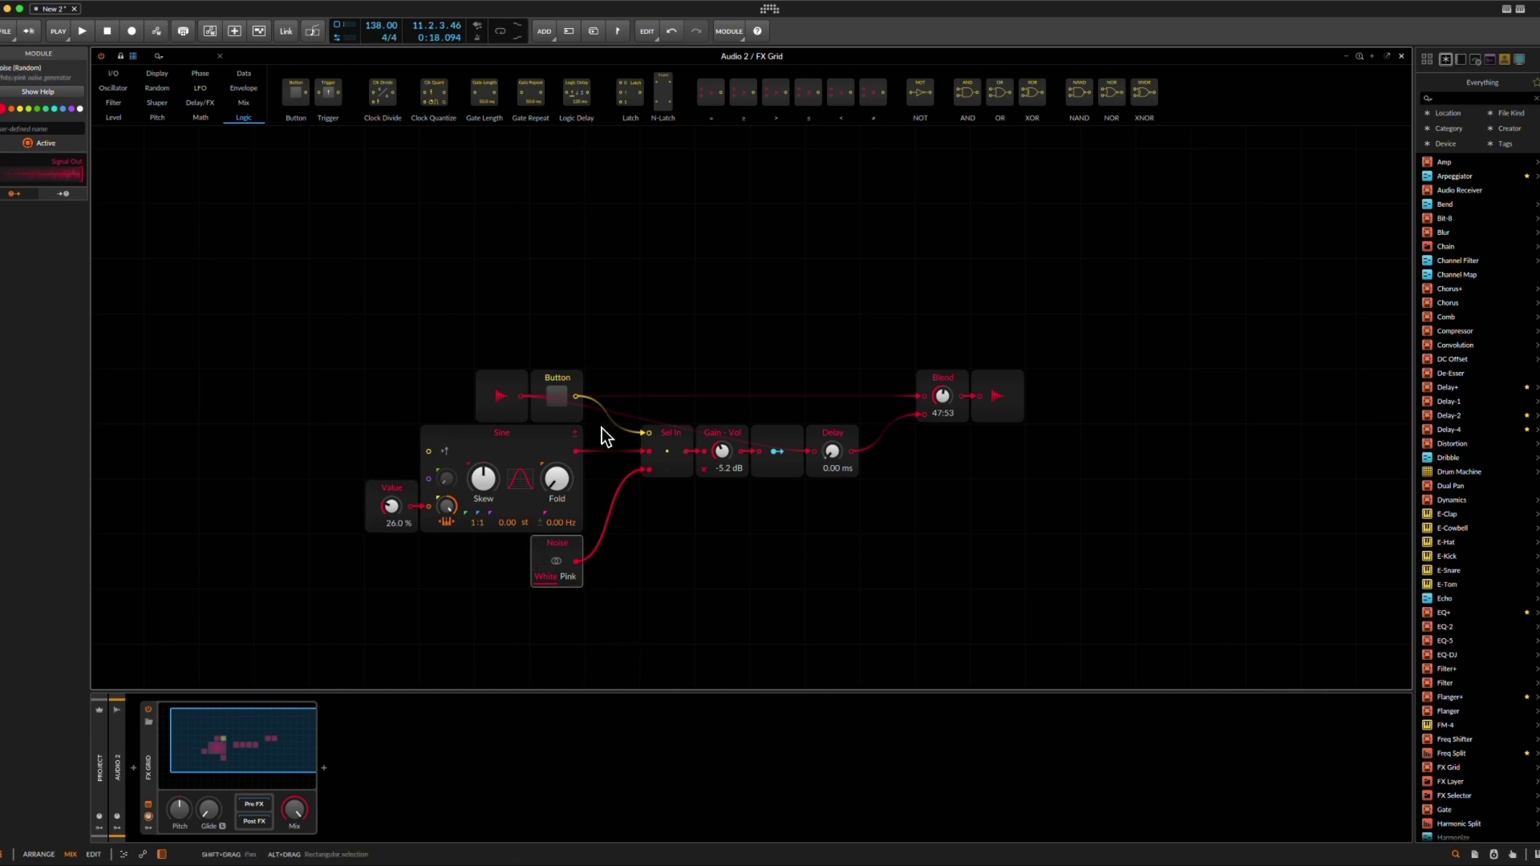
left_click(563, 393)
left_click_drag(530, 552, 648, 470)
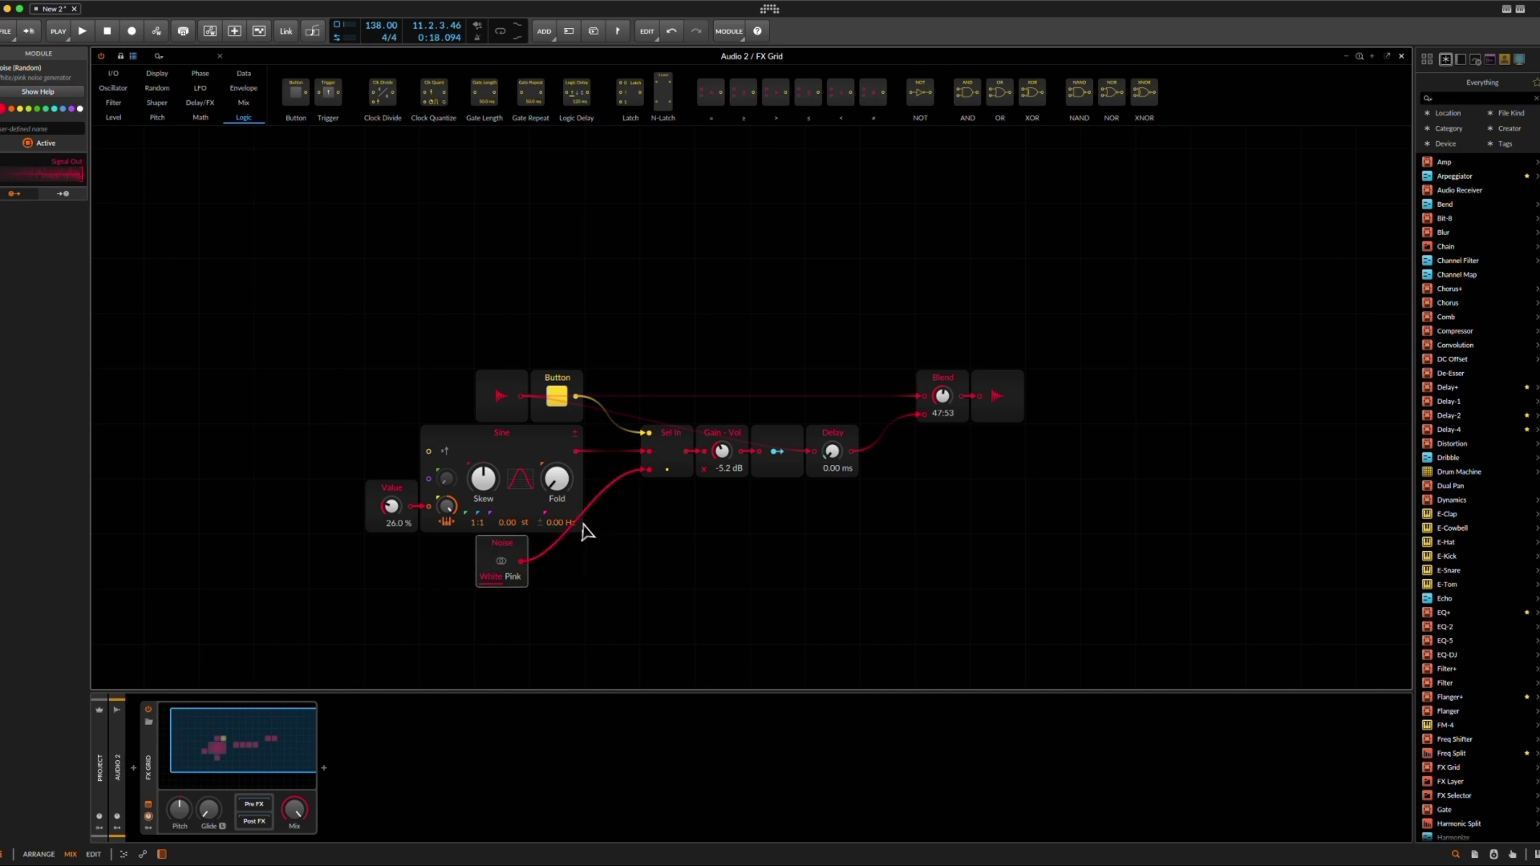
Step: Insert an XP filter between Noise and Sel In, set to Band-pass 2° with 0.00 % keytracking
right_click(670, 175)
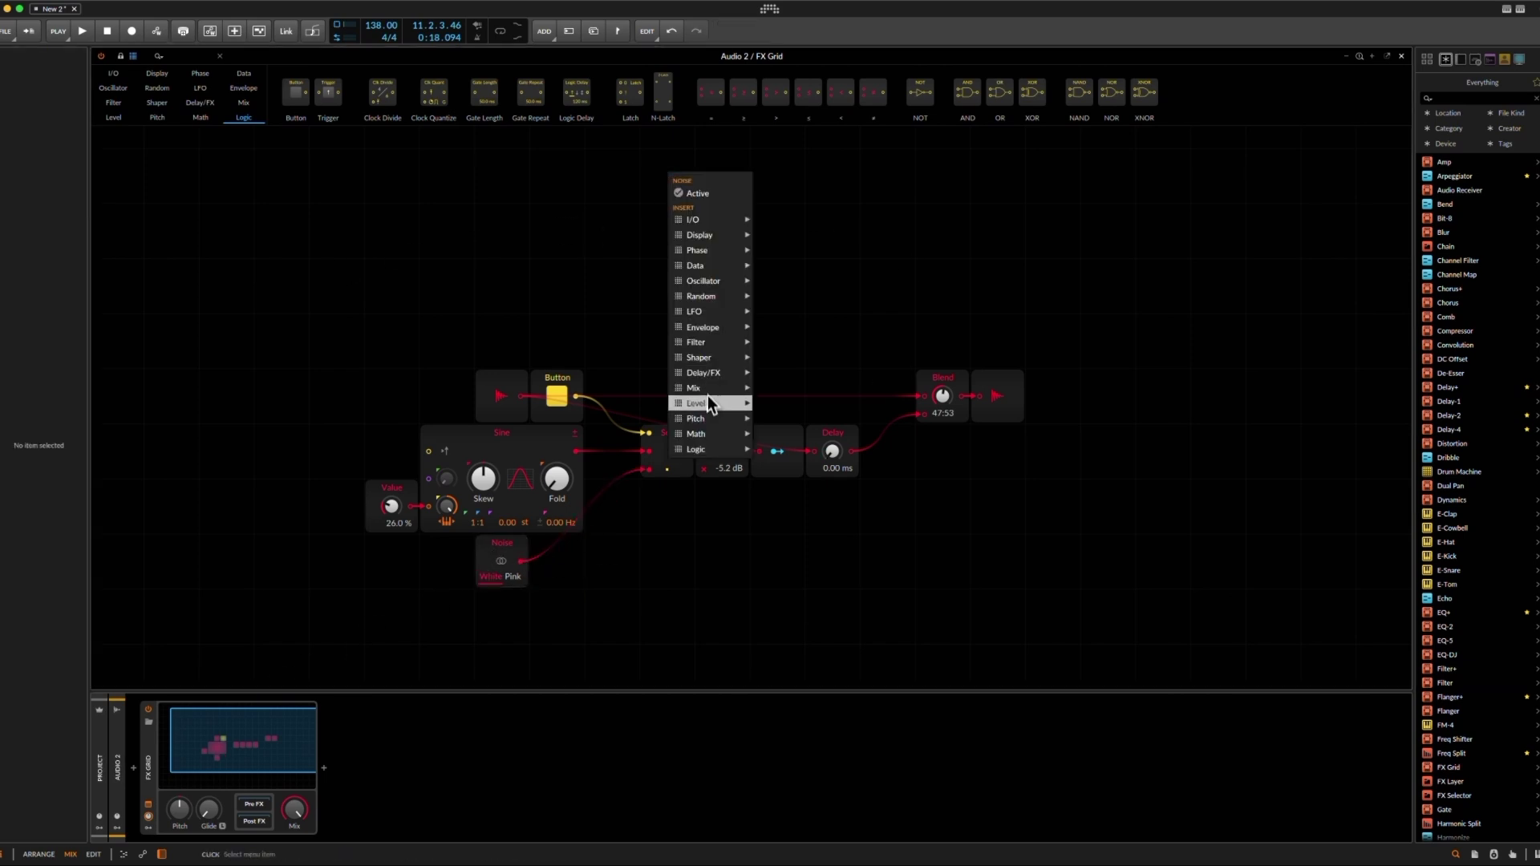
mouse_move(714, 343)
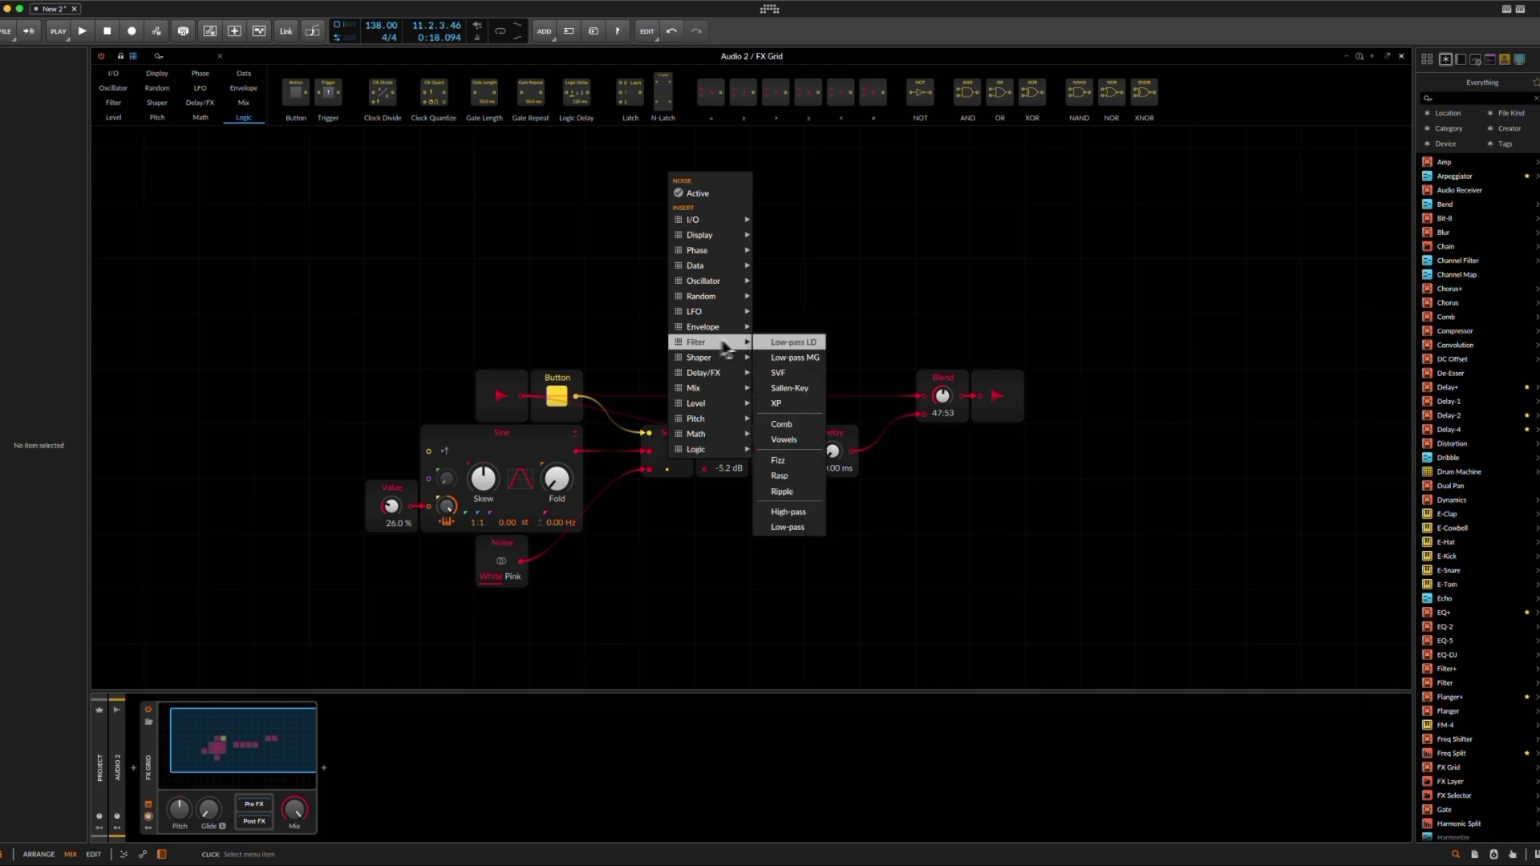
left_click(797, 401)
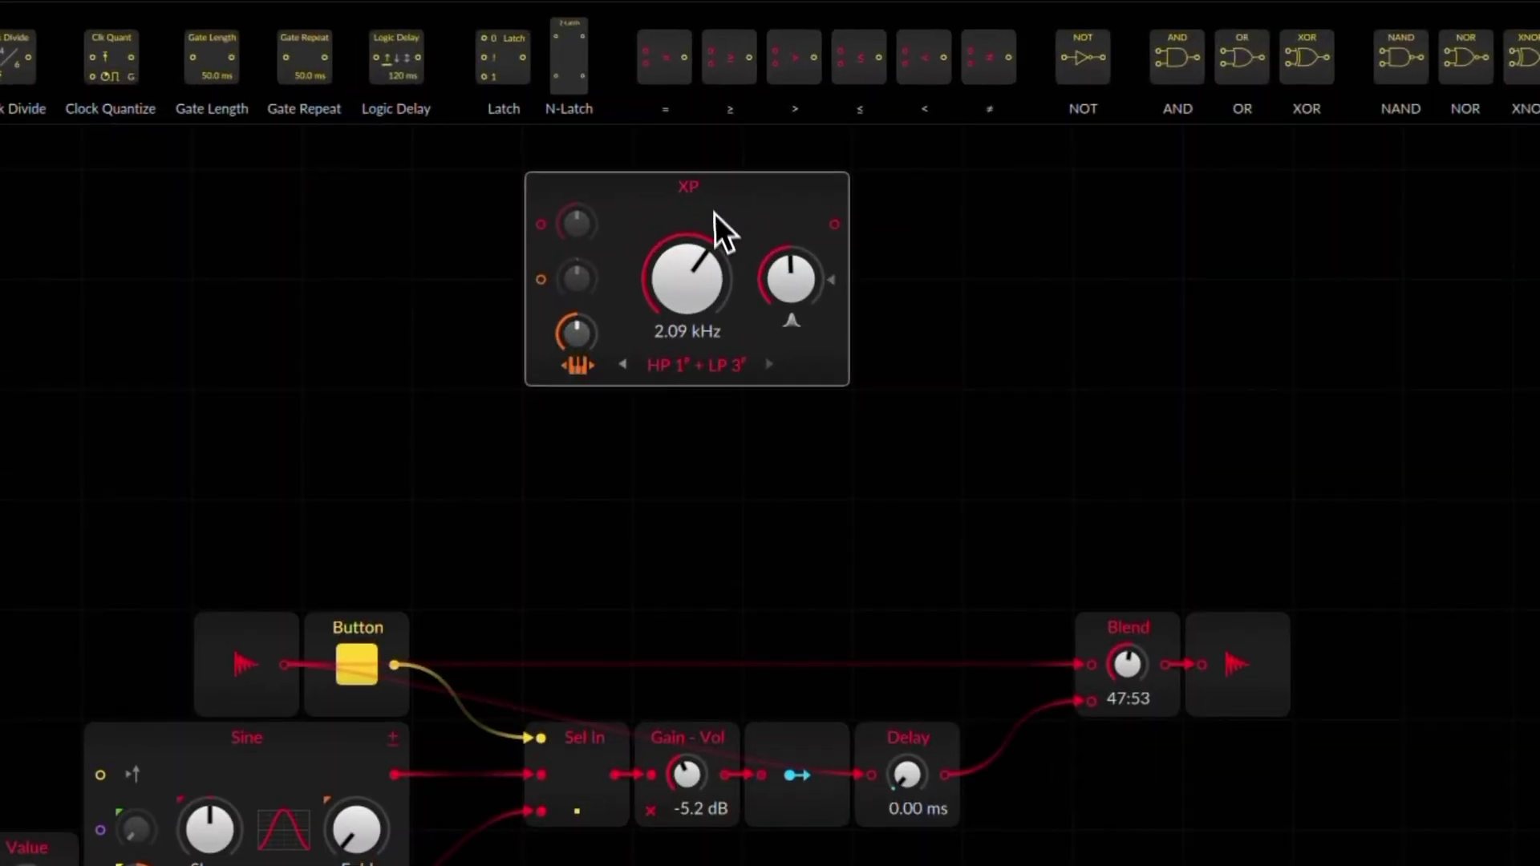
left_click_drag(742, 165, 594, 548)
left_click_drag(841, 309, 457, 303)
left_click(640, 465)
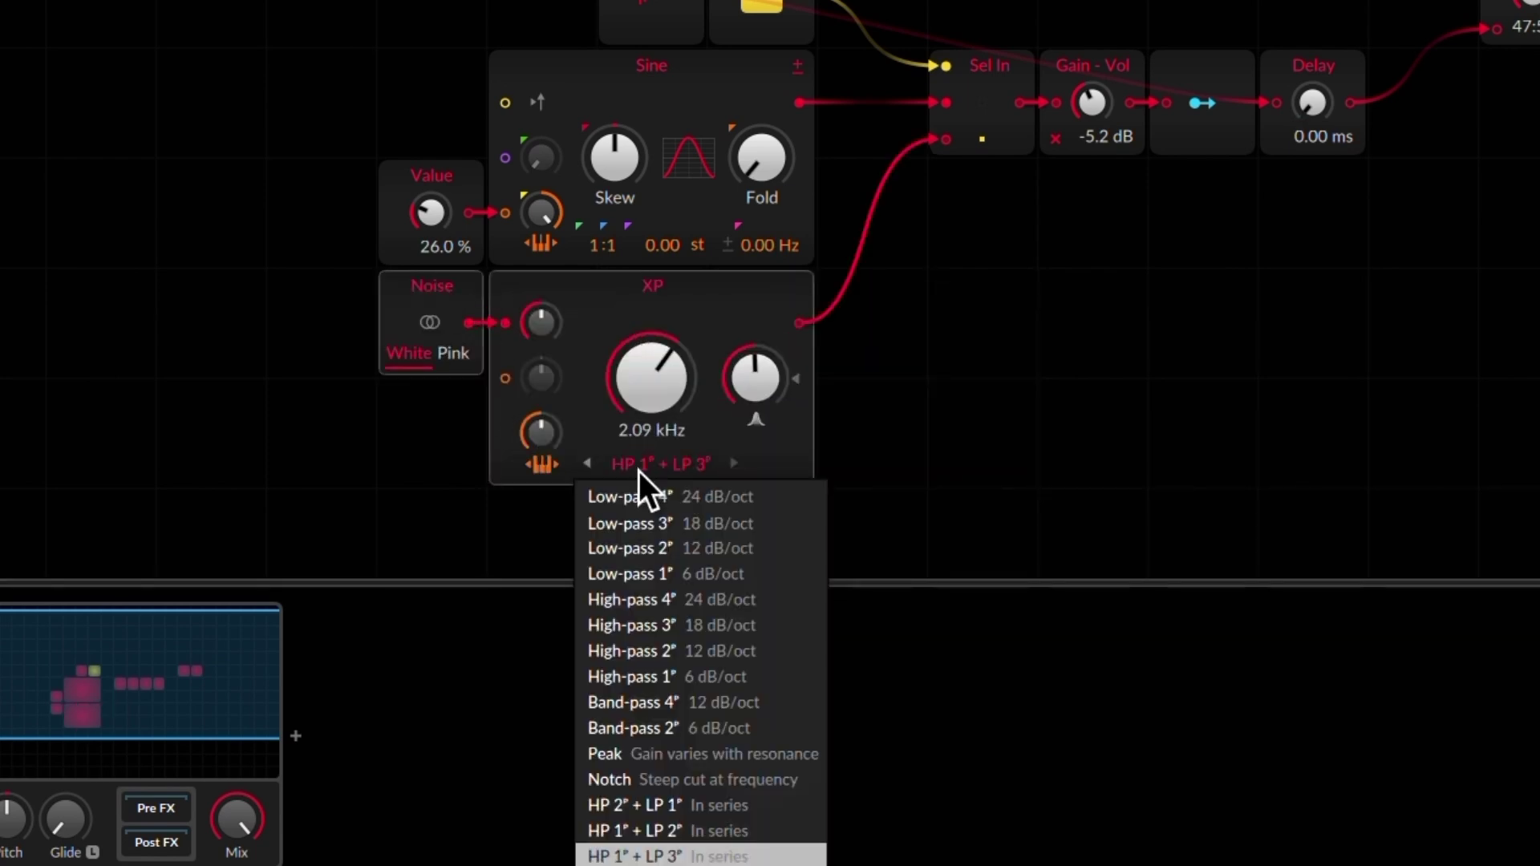
left_click(690, 737)
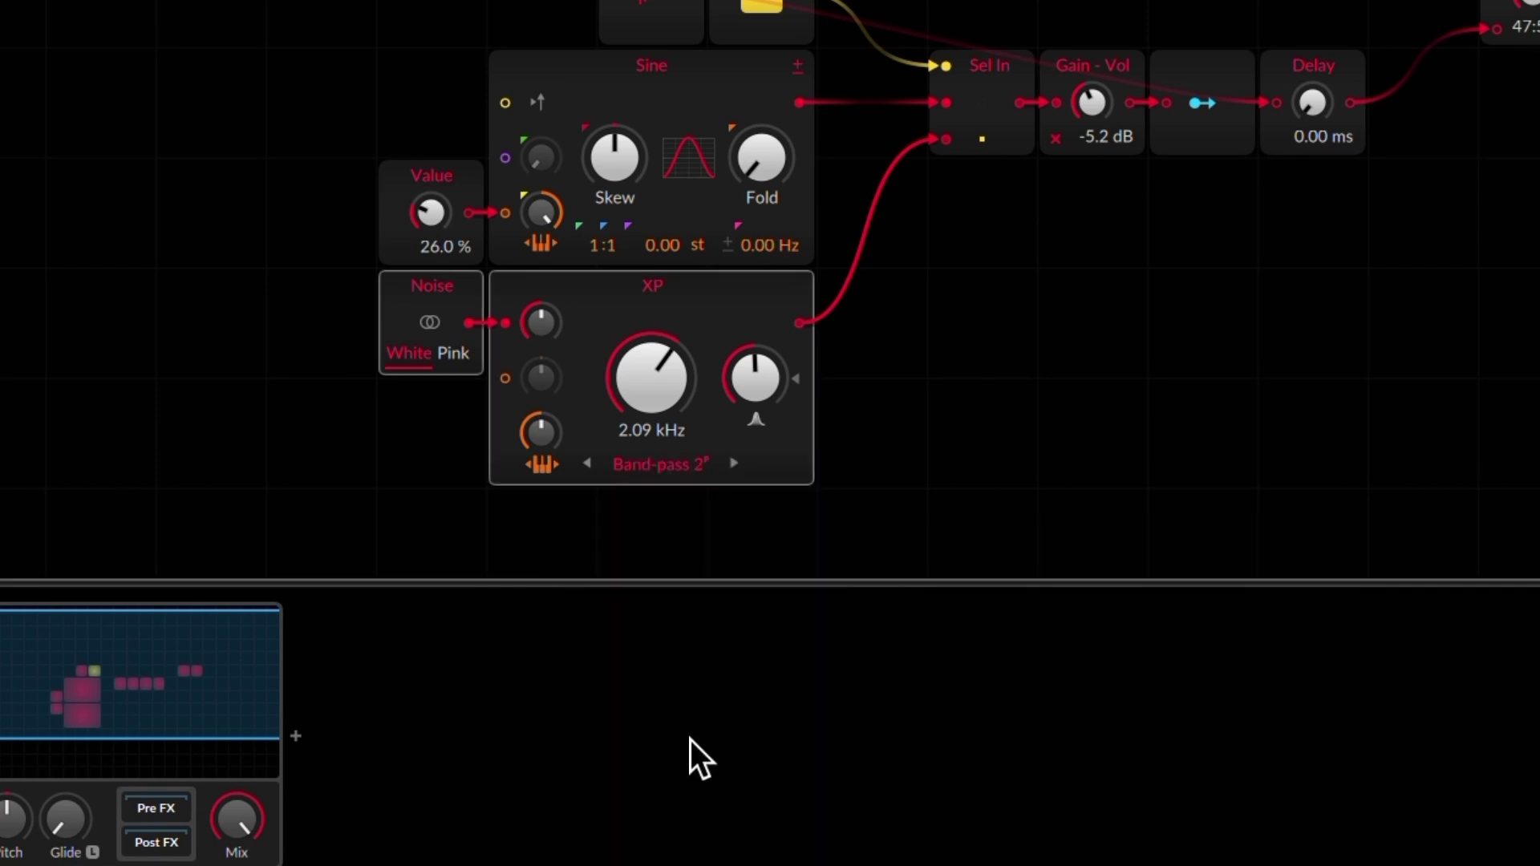
double_click(550, 417)
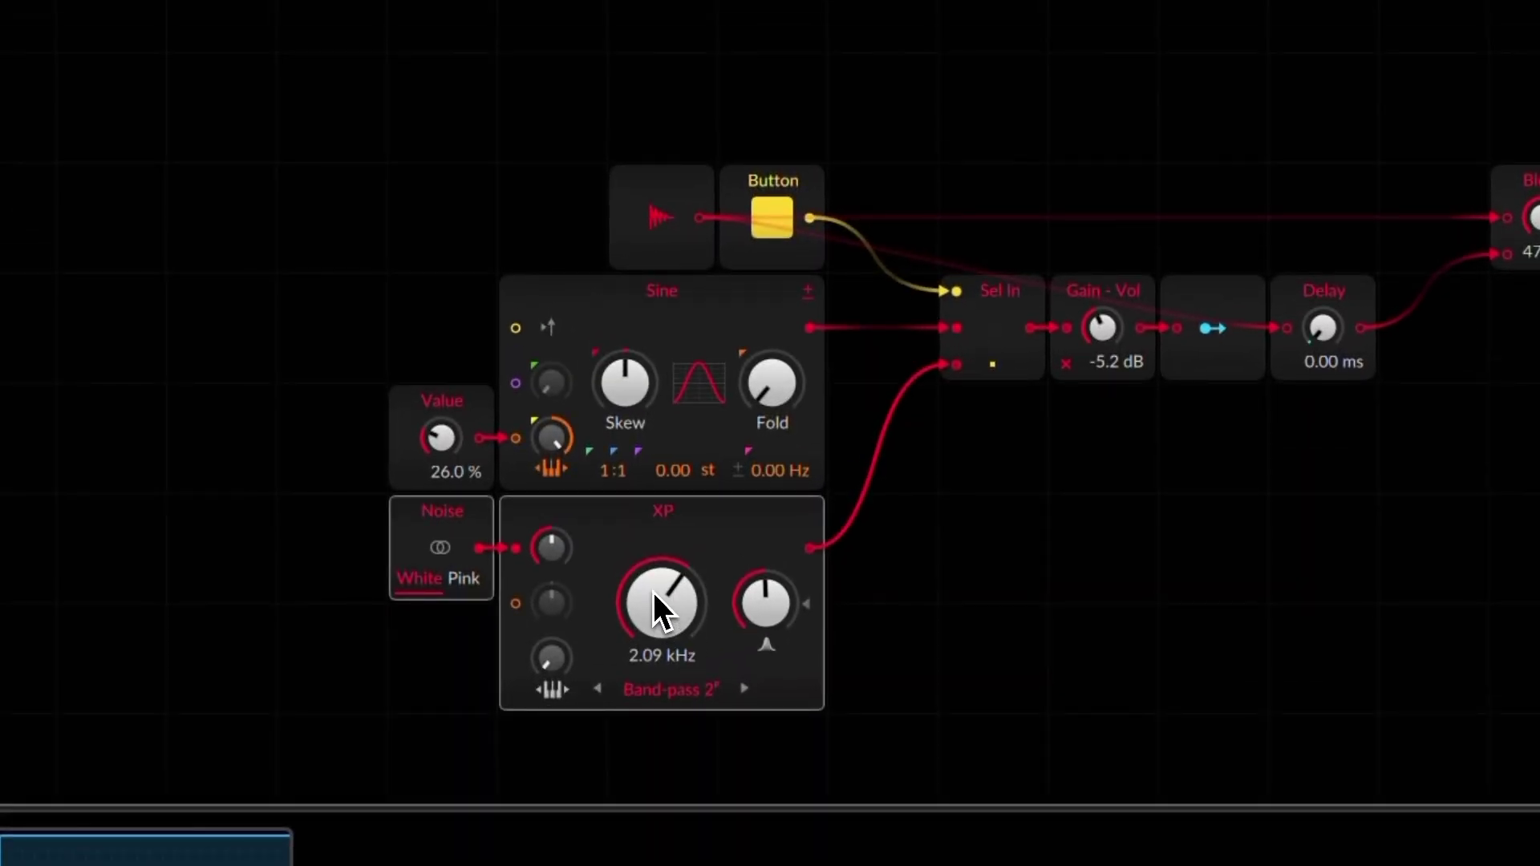
Step: Turn XP resonance down, boost Gain - Vol to +16.0 dB, and reset the cutoff to 3.52 kHz
left_click_drag(764, 600, 703, 651)
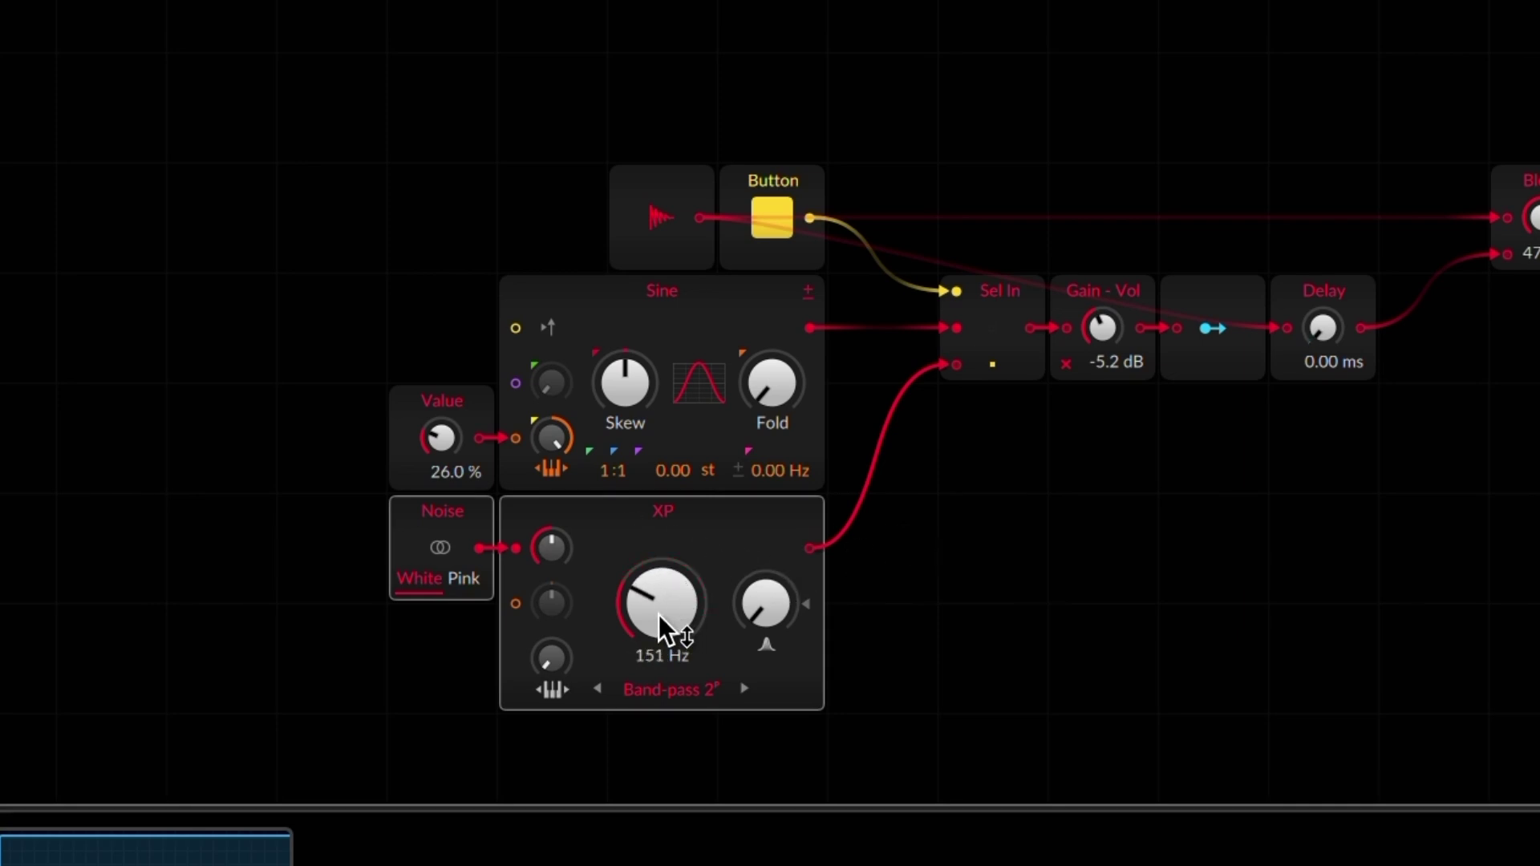
left_click_drag(656, 611, 652, 604)
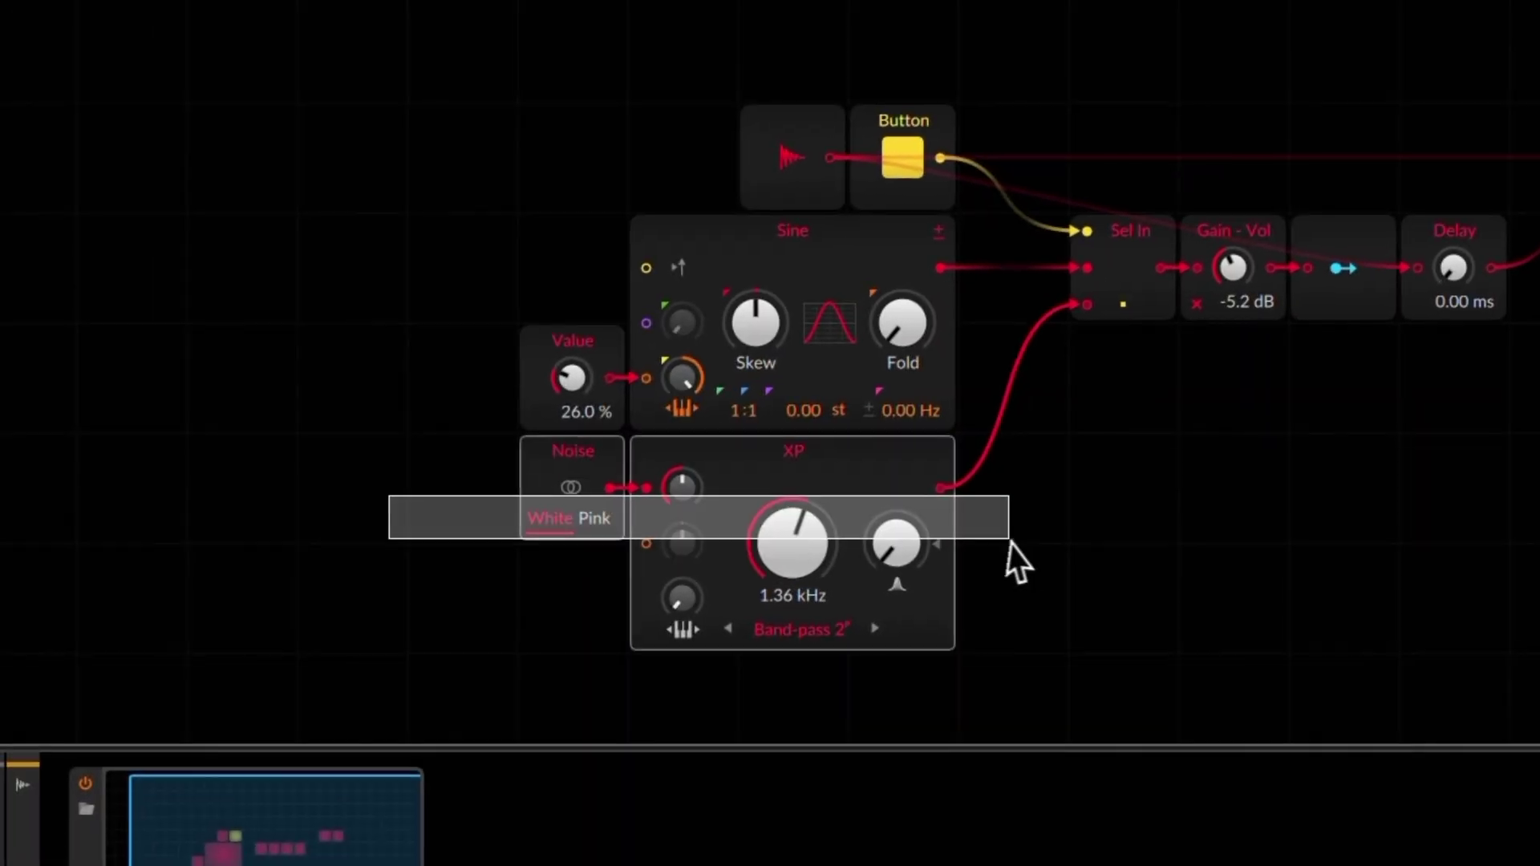
left_click(1083, 411)
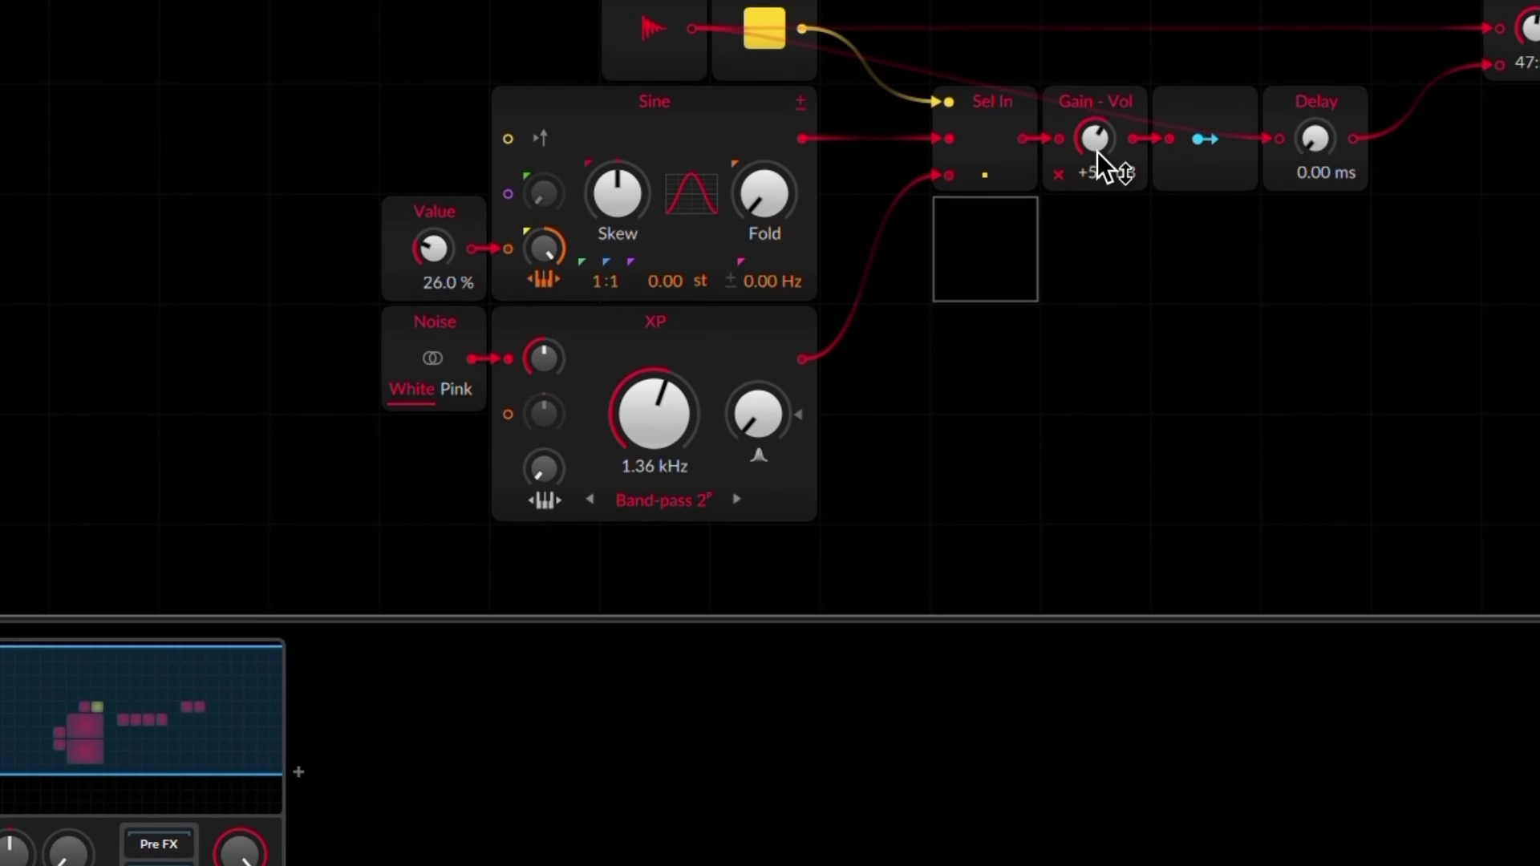
left_click_drag(1097, 152, 1096, 152)
left_click_drag(659, 398, 660, 399)
double_click(615, 415)
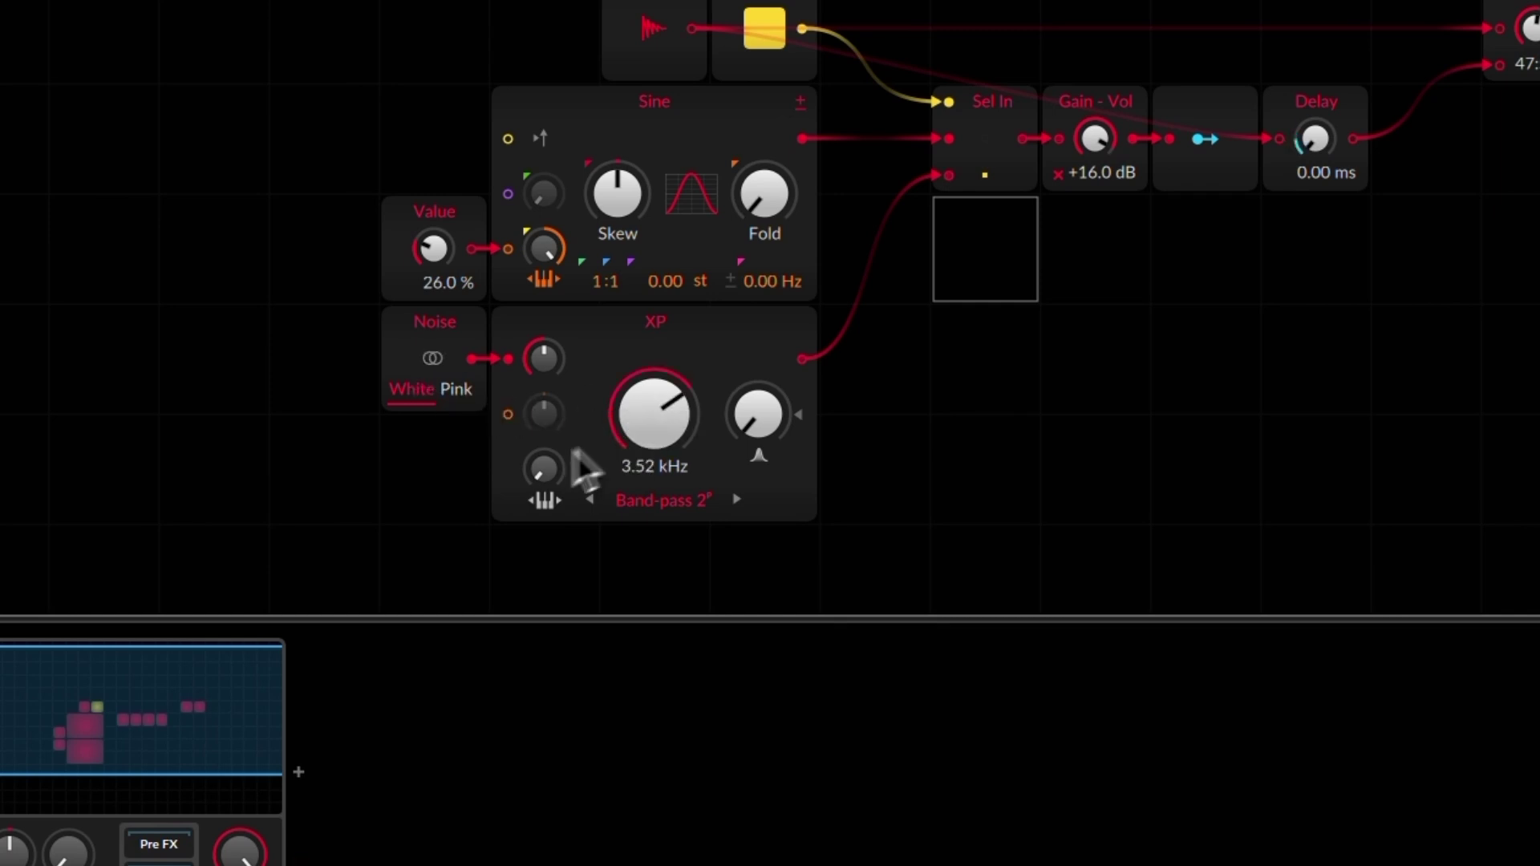
Step: Switch the noise to pink, raise XP resonance to 73%, and change the filter to Band-pass 4°
left_click(454, 390)
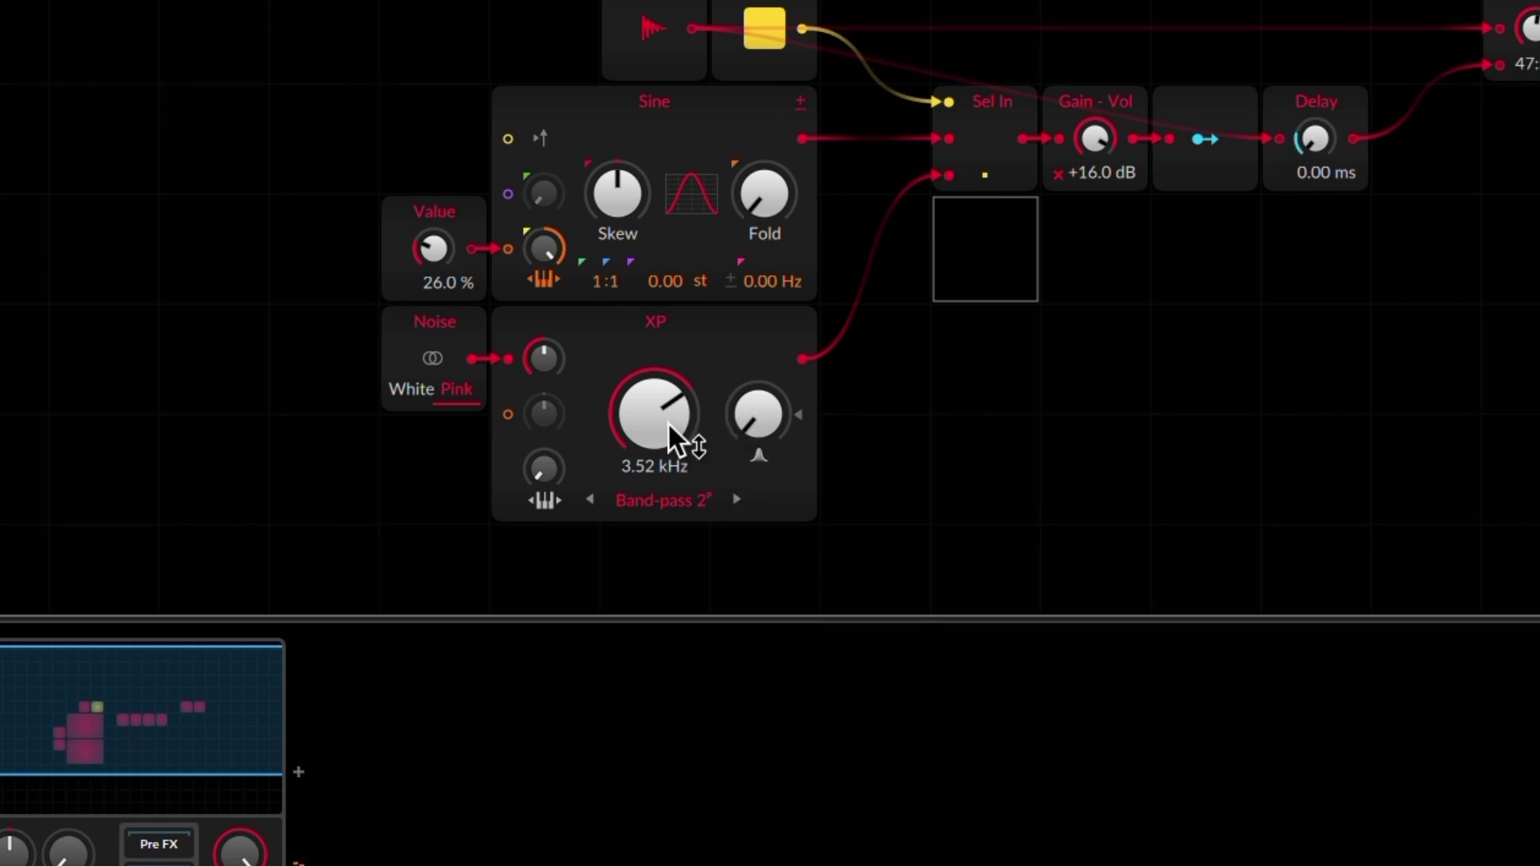
left_click_drag(668, 421, 666, 425)
left_click_drag(767, 432, 767, 432)
left_click_drag(647, 444, 645, 407)
left_click(591, 500)
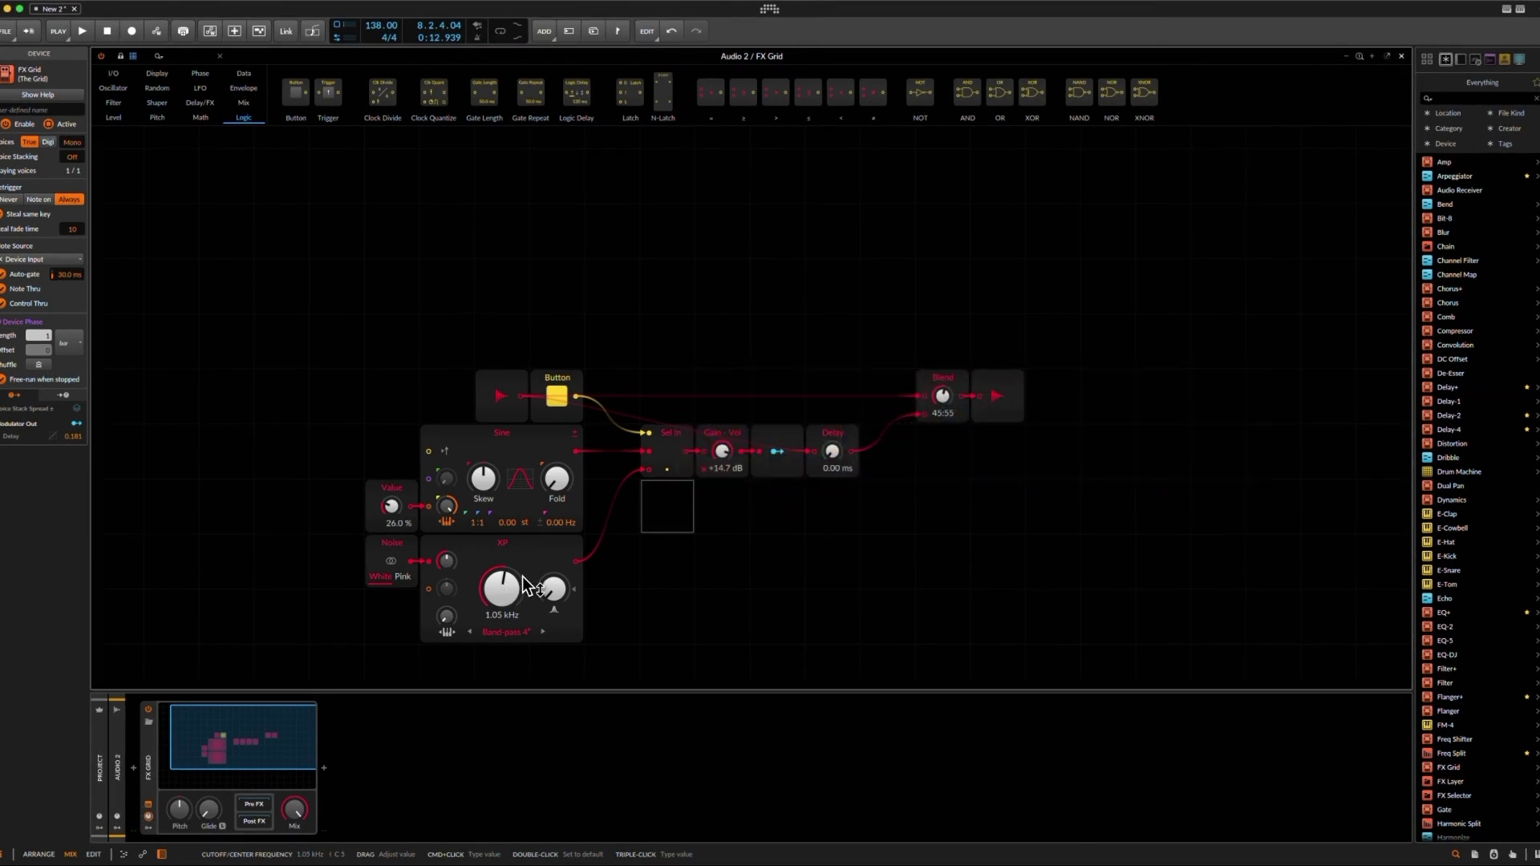
key("super+Tab")
key("super+Tab")
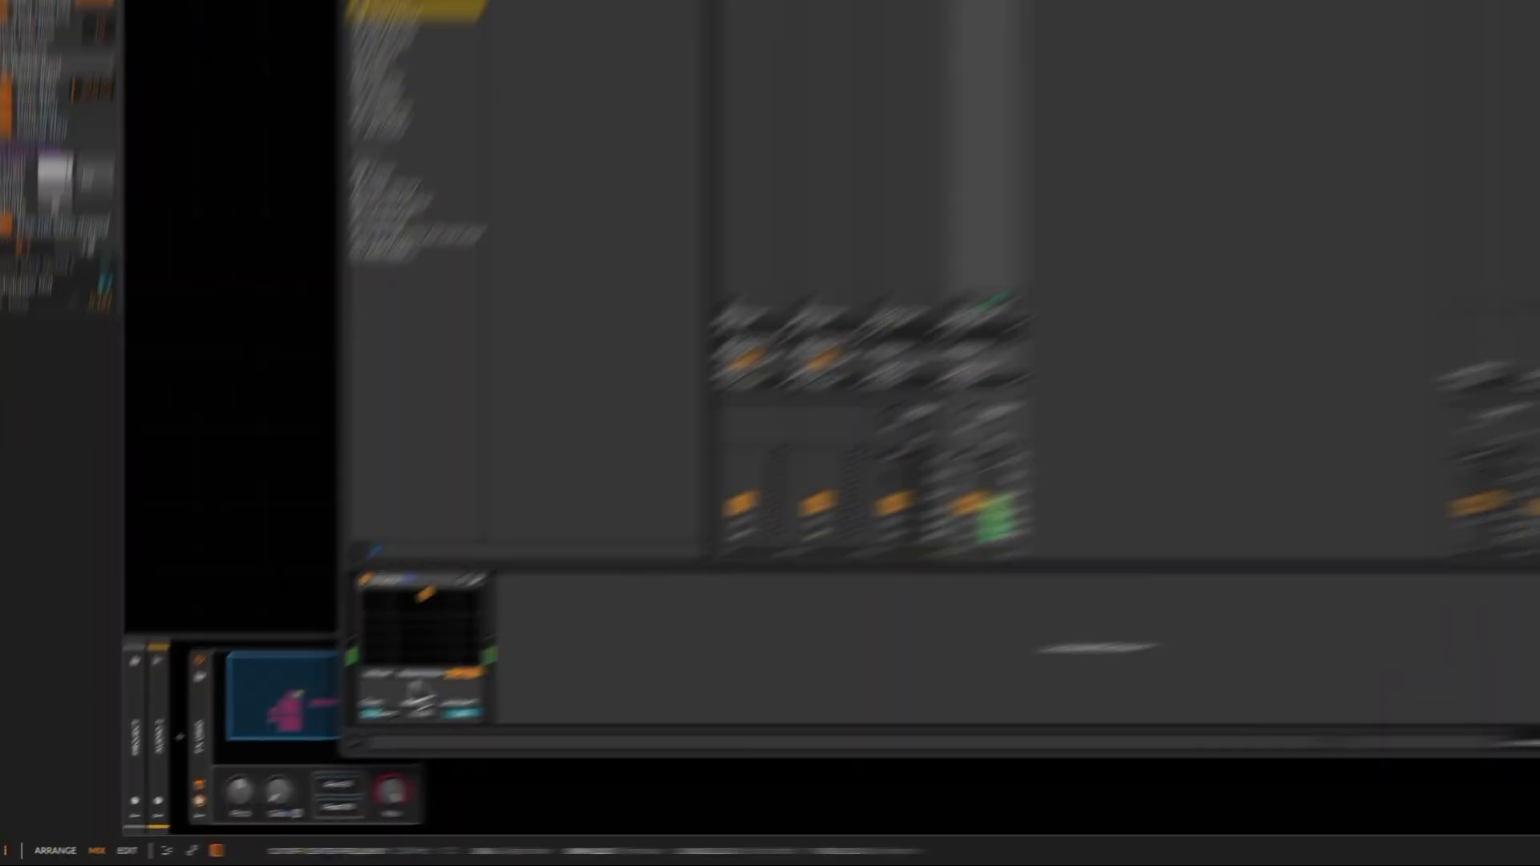
Step: Put Erosion in Noise mode and sweep its frequency up to about 9.5 kHz, then down to 459 Hz
left_click(284, 719)
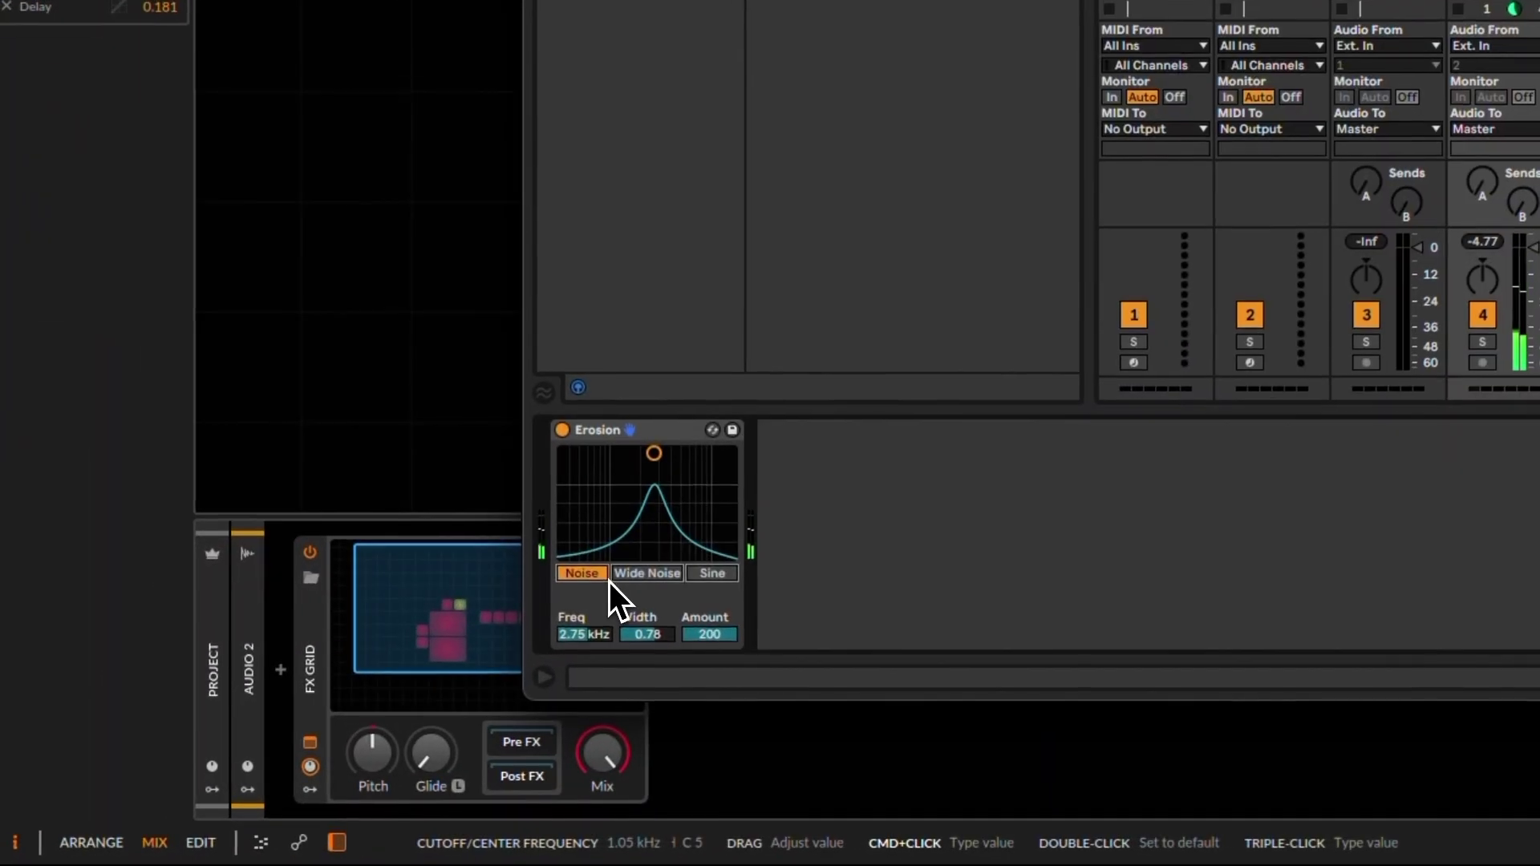
mouse_move(659, 460)
left_mouse_down()
mouse_move(714, 454)
mouse_move(616, 455)
mouse_move(663, 455)
left_mouse_up()
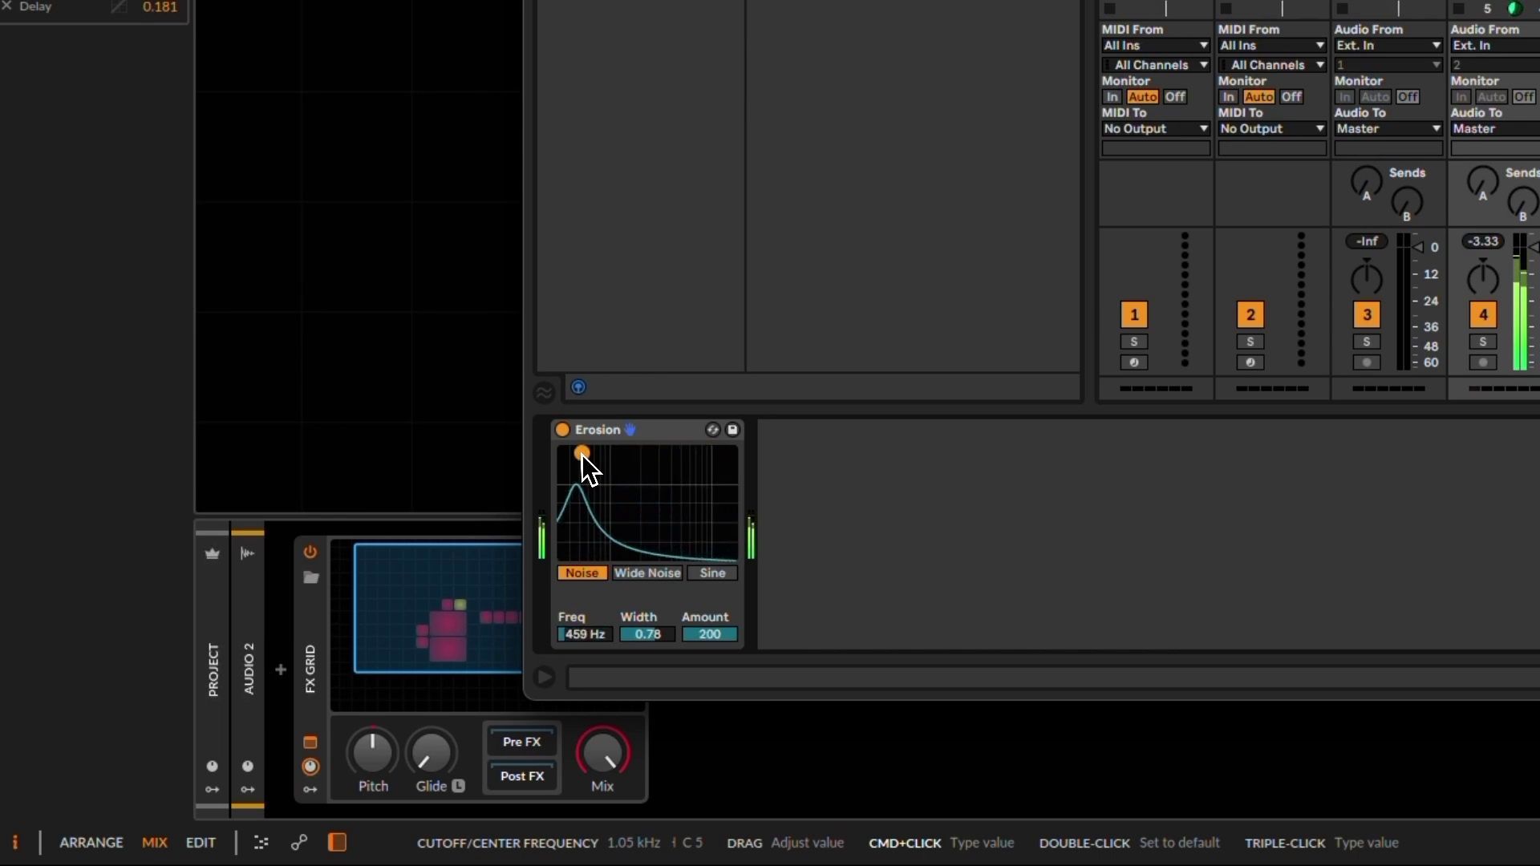
left_click_drag(581, 455, 651, 453)
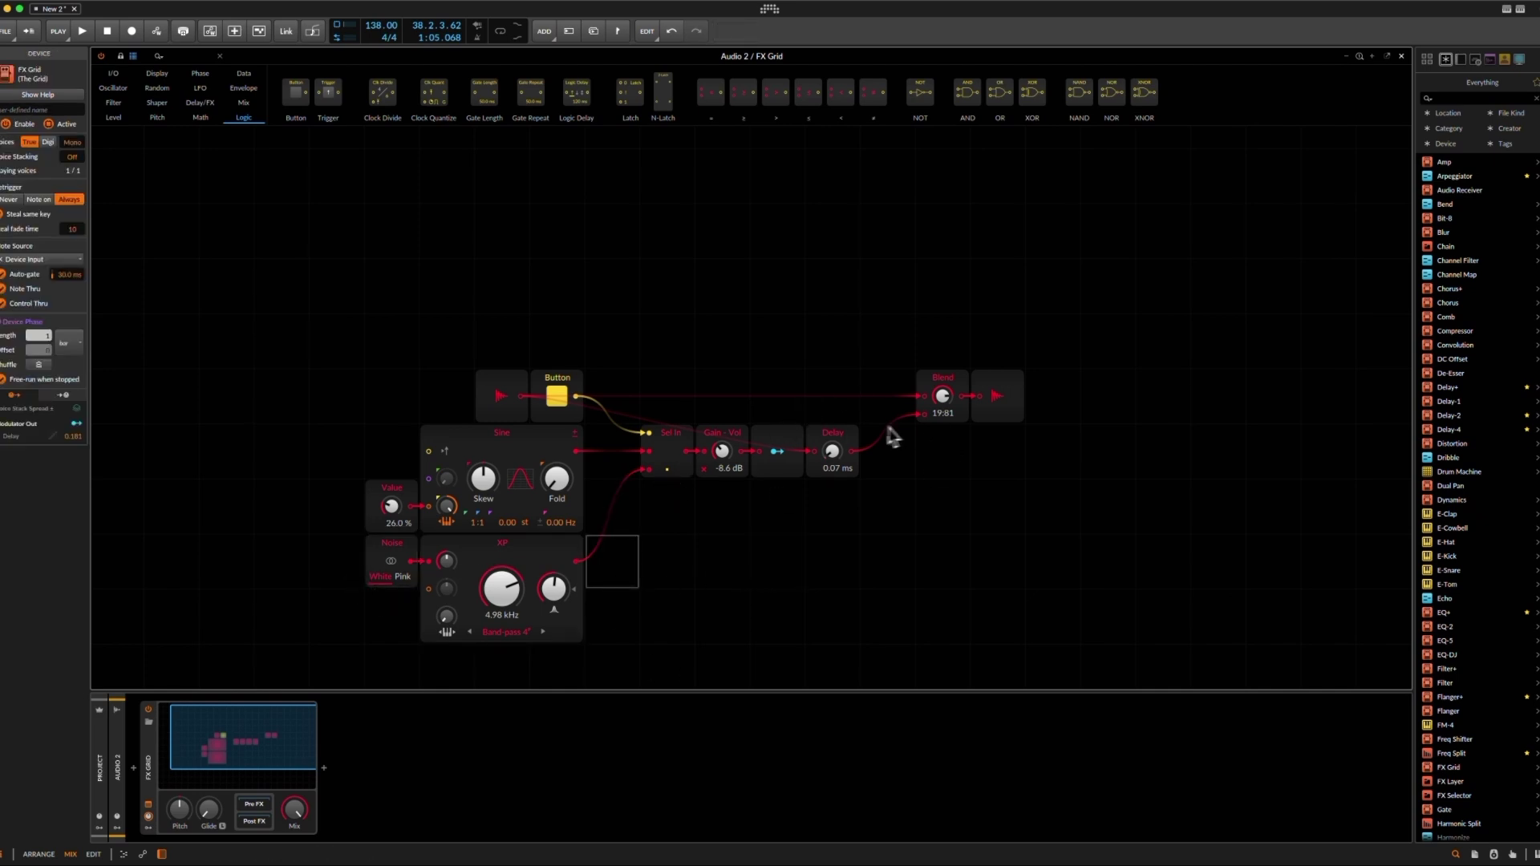
Step: Inspect the Gain - Vol and Delay modules, clear the selection, and close the FX Grid editor
left_click(836, 442)
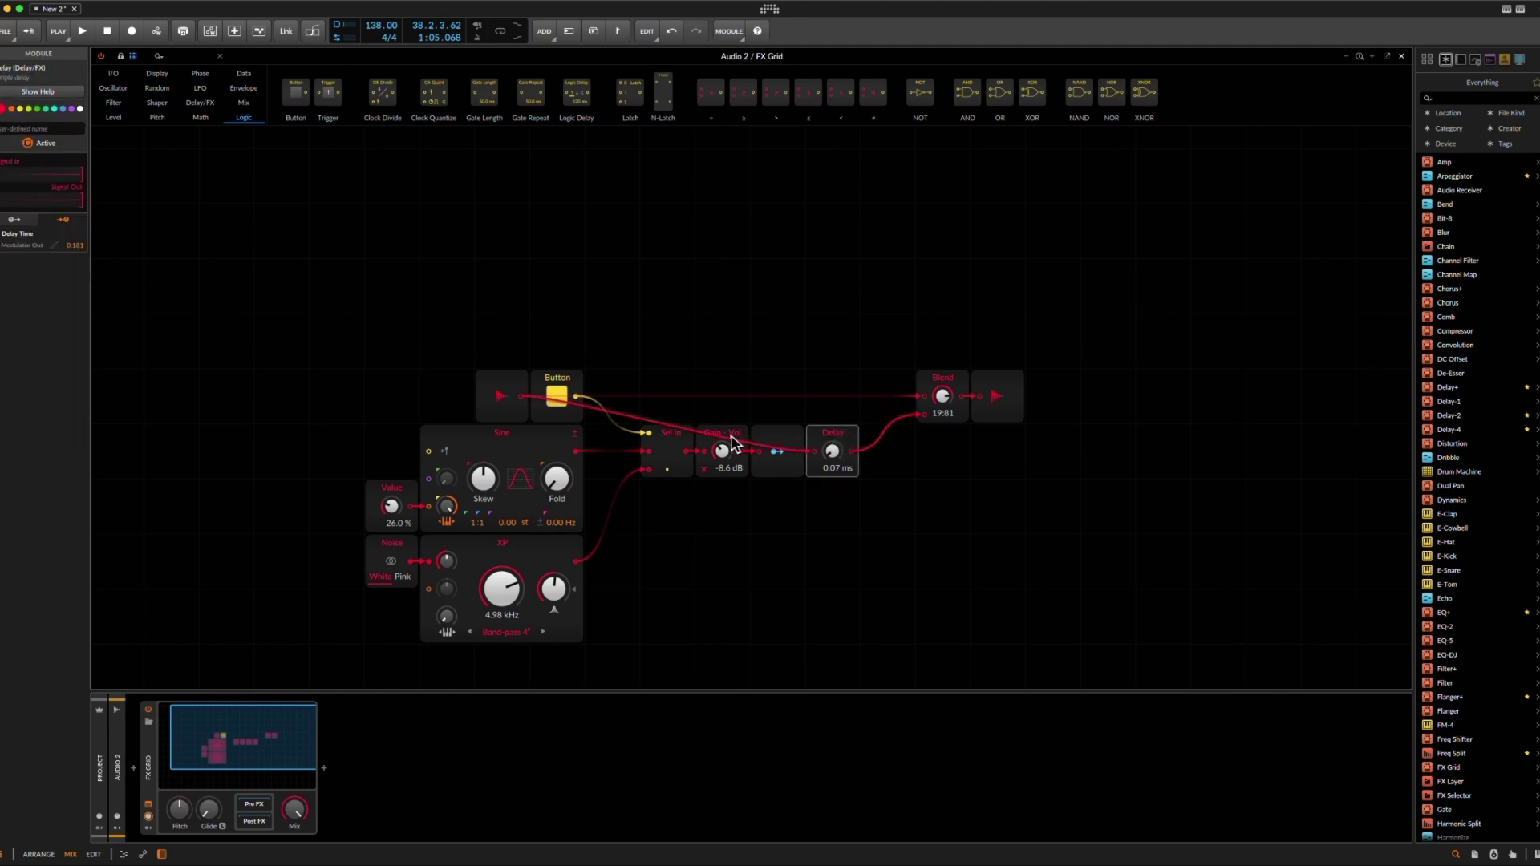
left_click(726, 446)
left_click(815, 442)
scroll(833, 451, "down", 3)
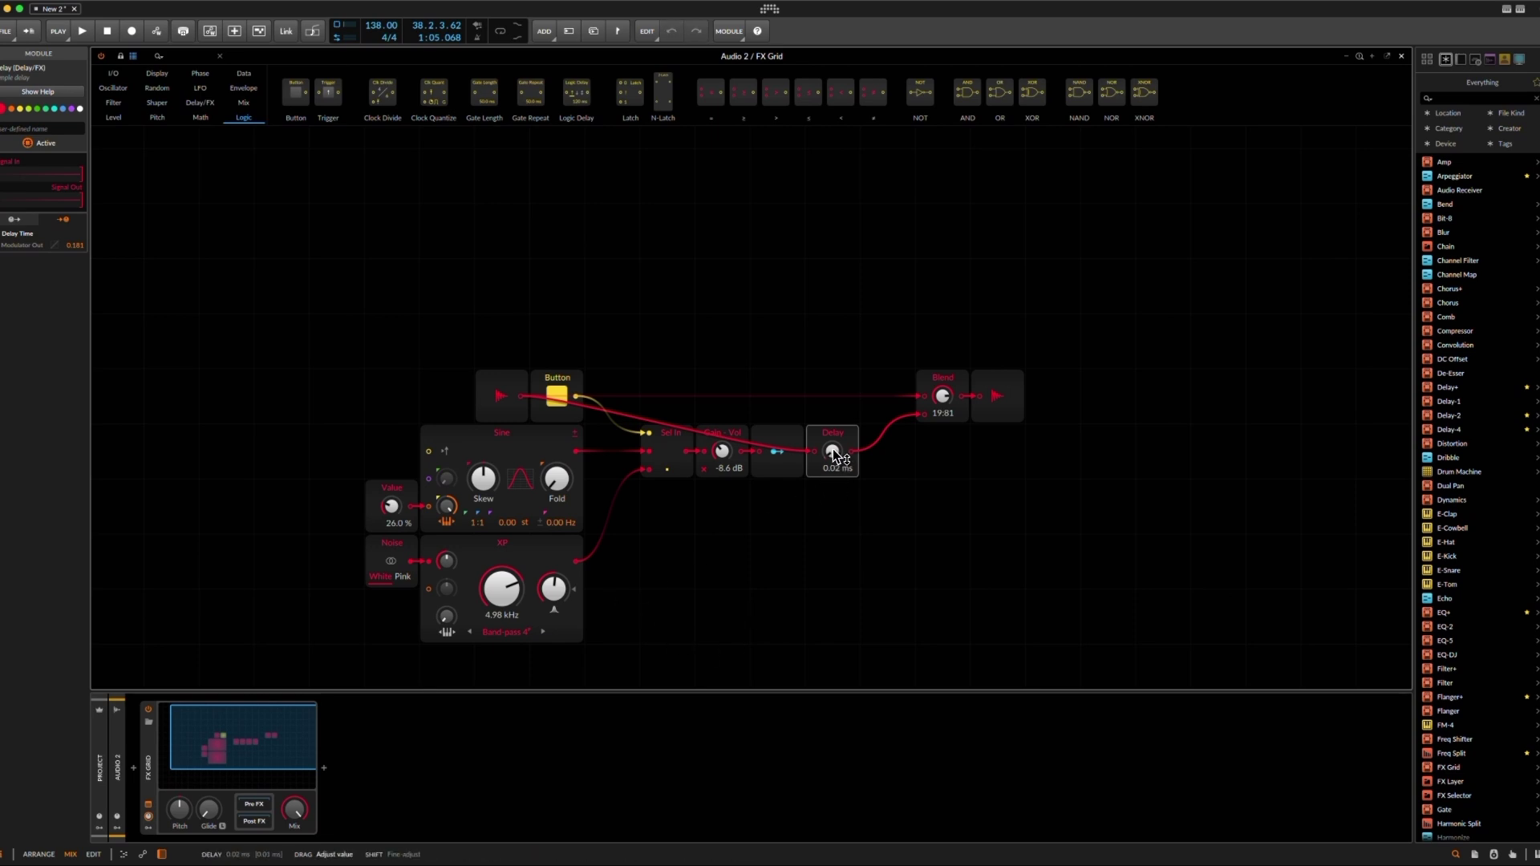
scroll(833, 451, "down", 2)
left_click(832, 561)
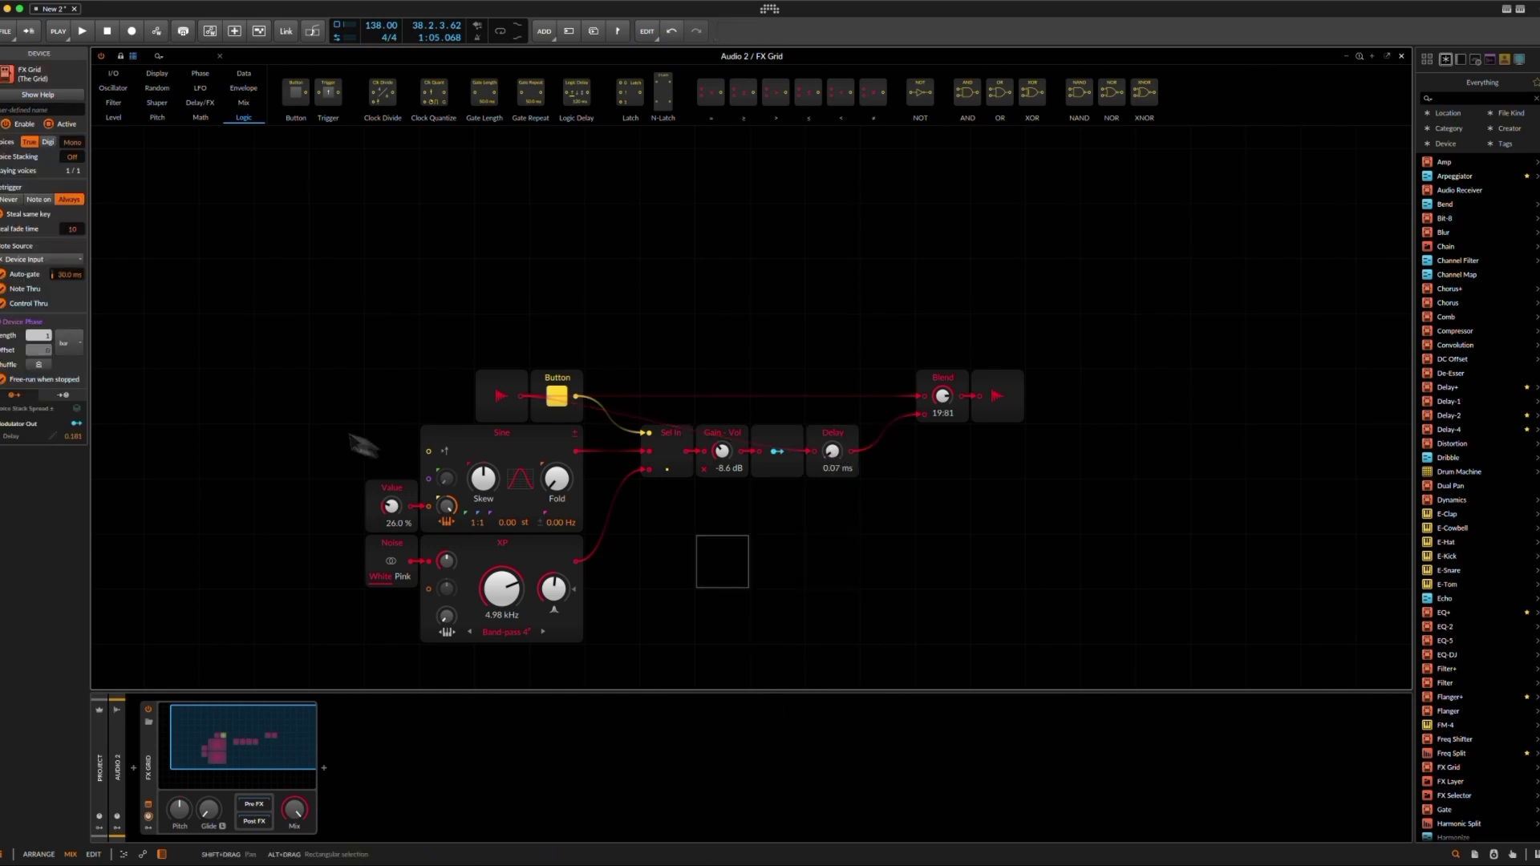
left_click_drag(281, 403, 601, 648)
left_click(662, 584)
key("Escape")
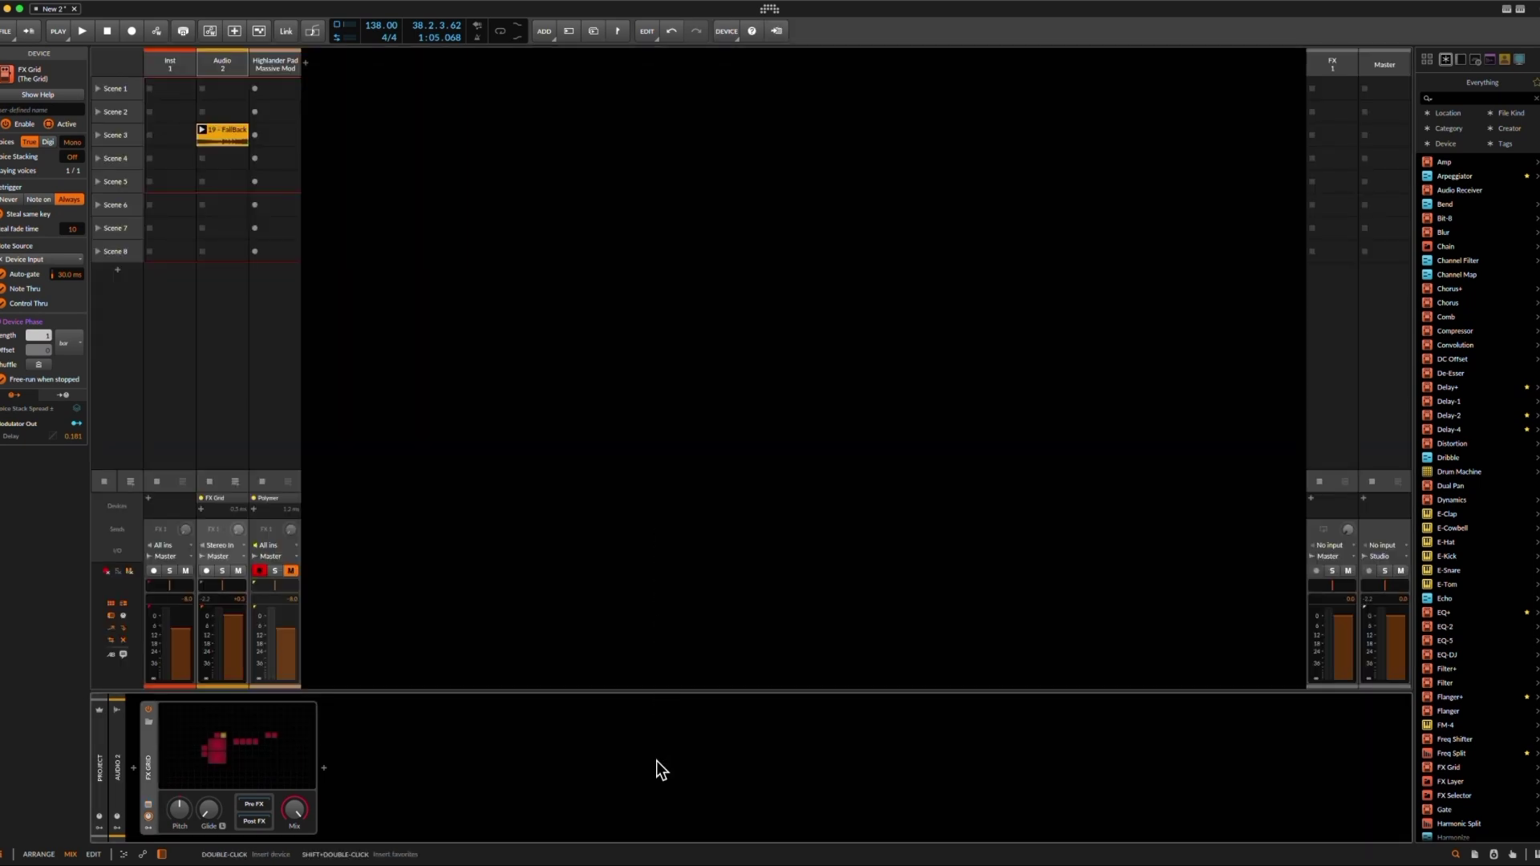
Step: On the Highlander Pad Massive Mod track, open the FX Grid patch and inspect its Sine oscillator
left_click(291, 64)
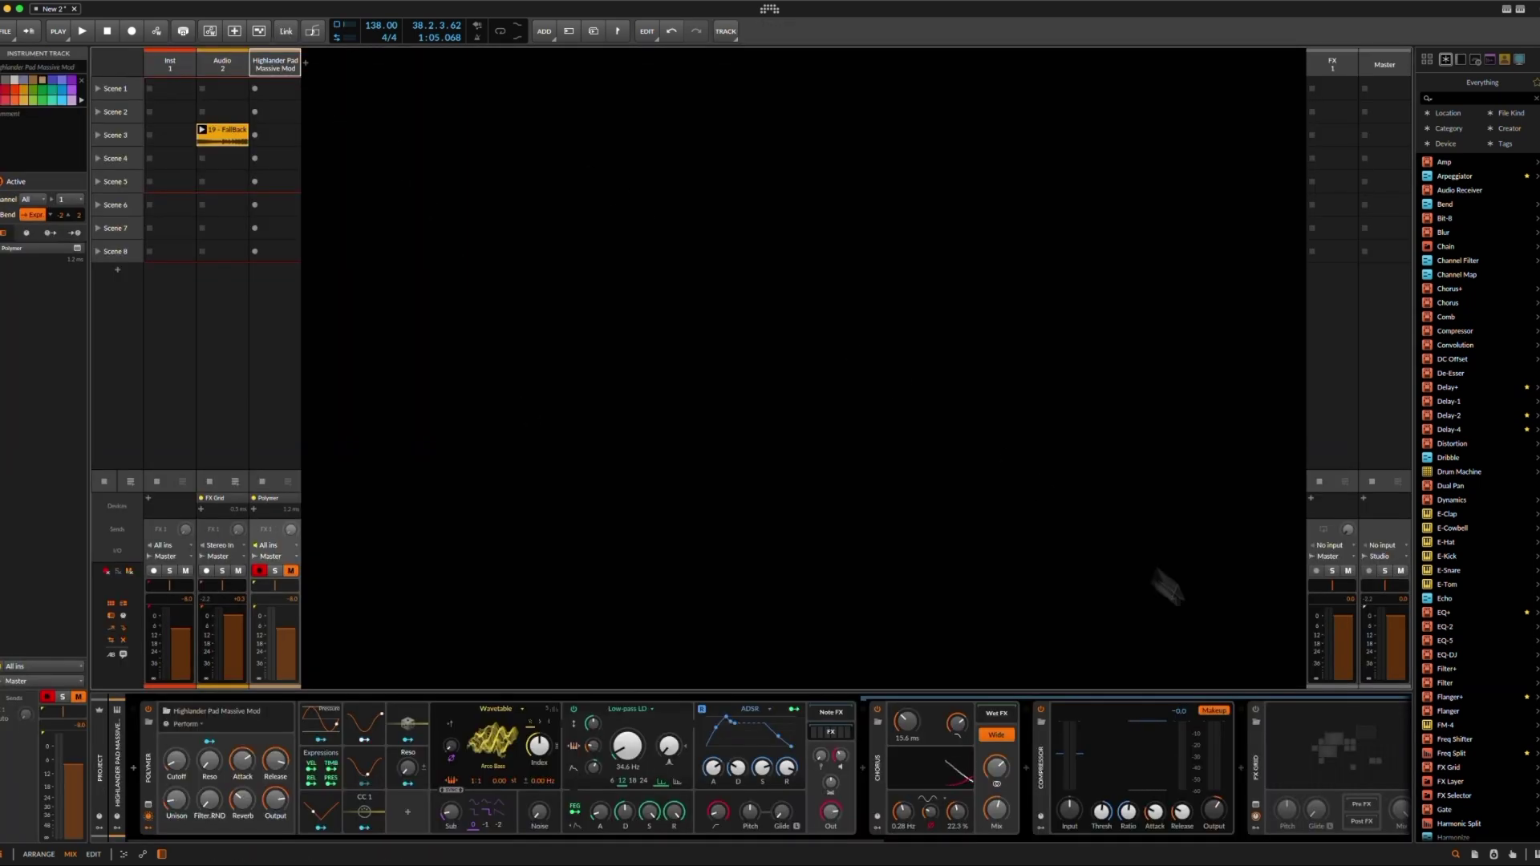
scroll(790, 770, "down", 5)
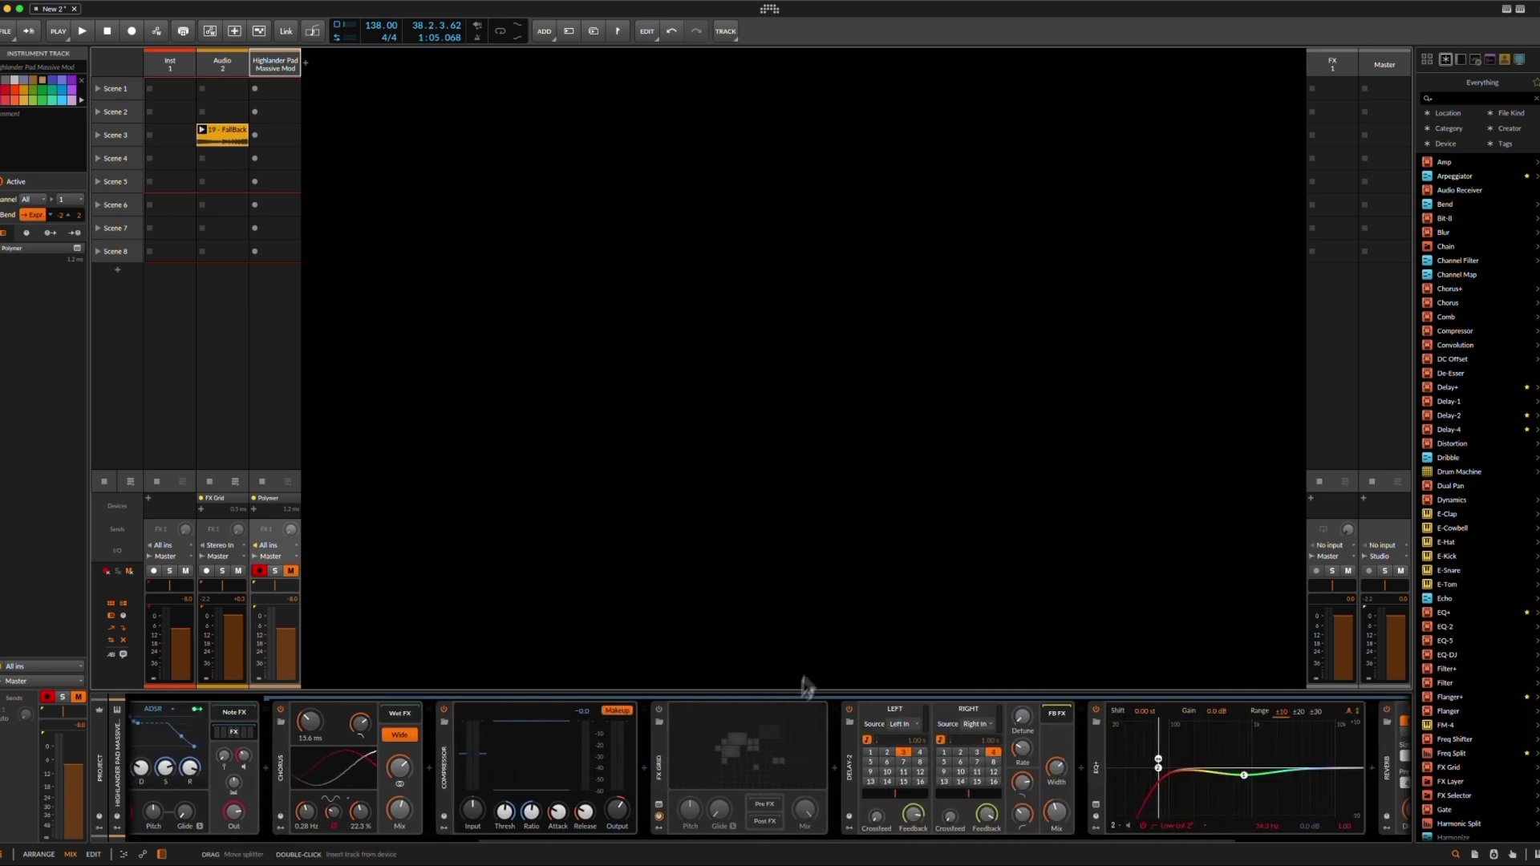
left_click(754, 754)
scroll(739, 258, "down", 1)
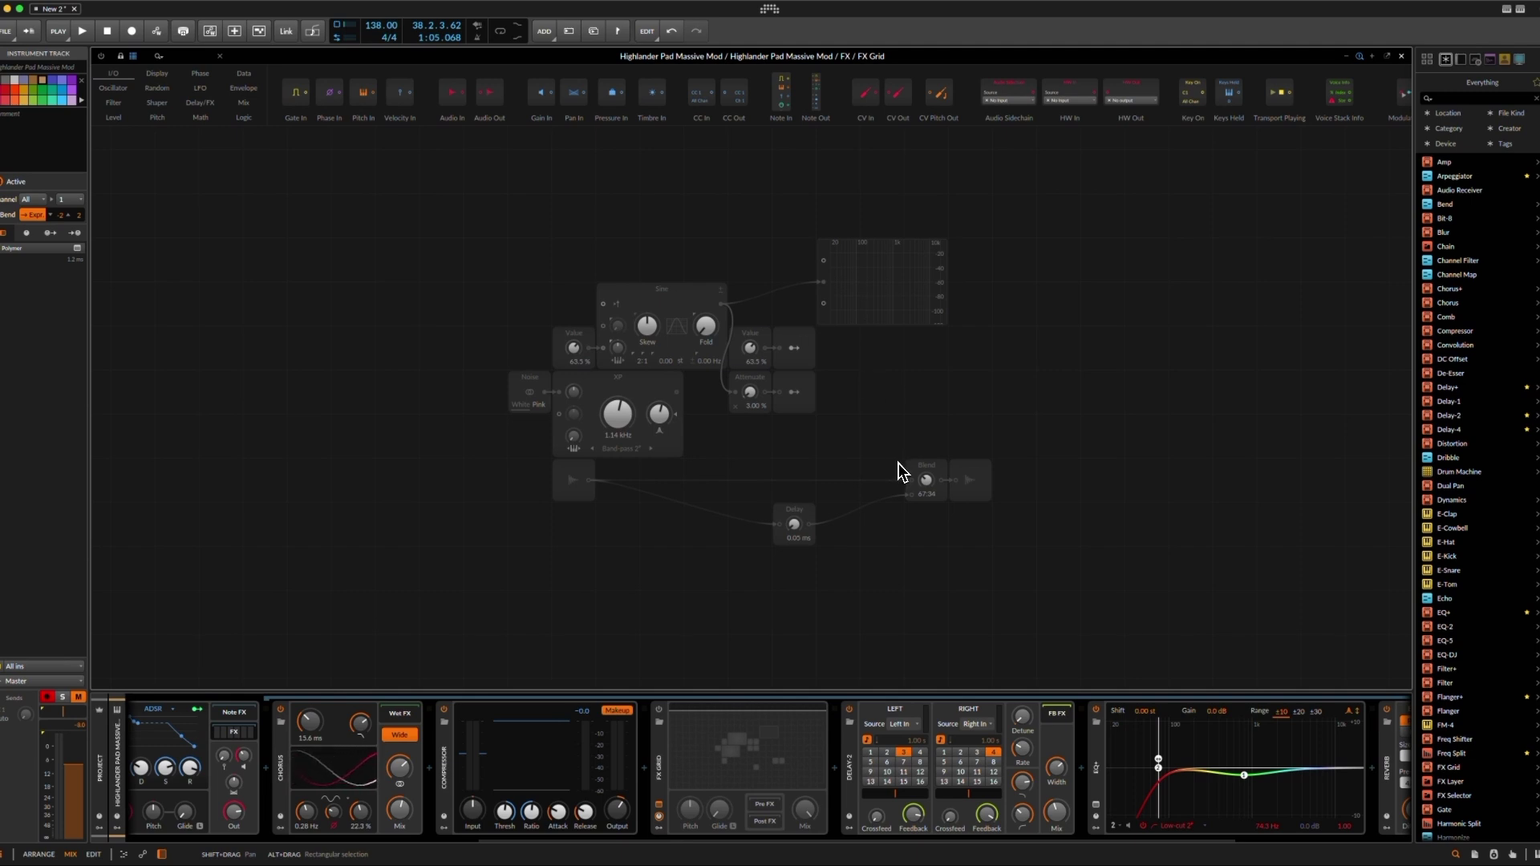
left_click(648, 301)
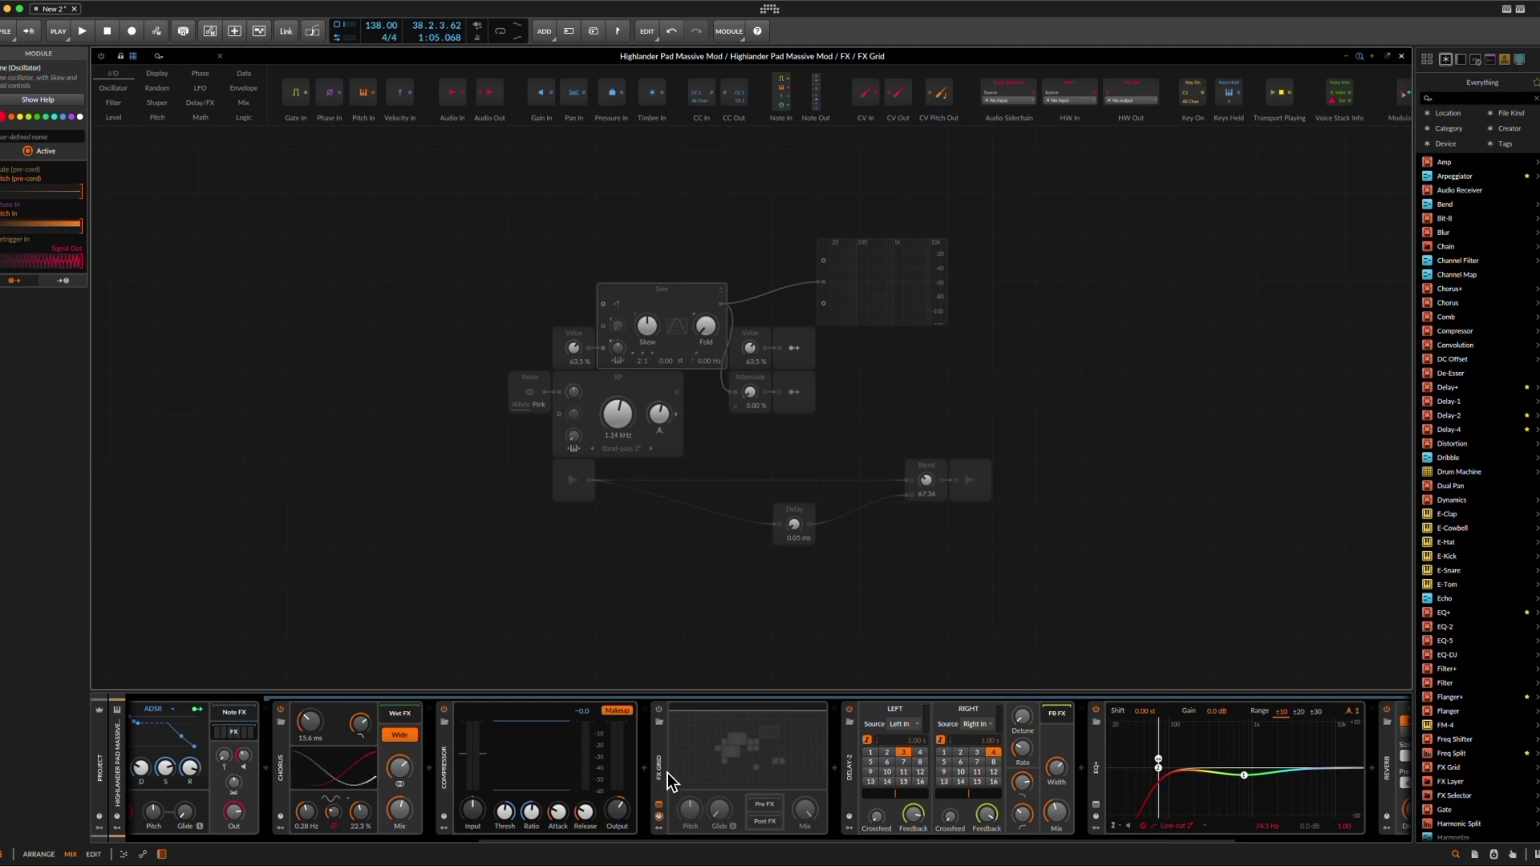
left_click(661, 709)
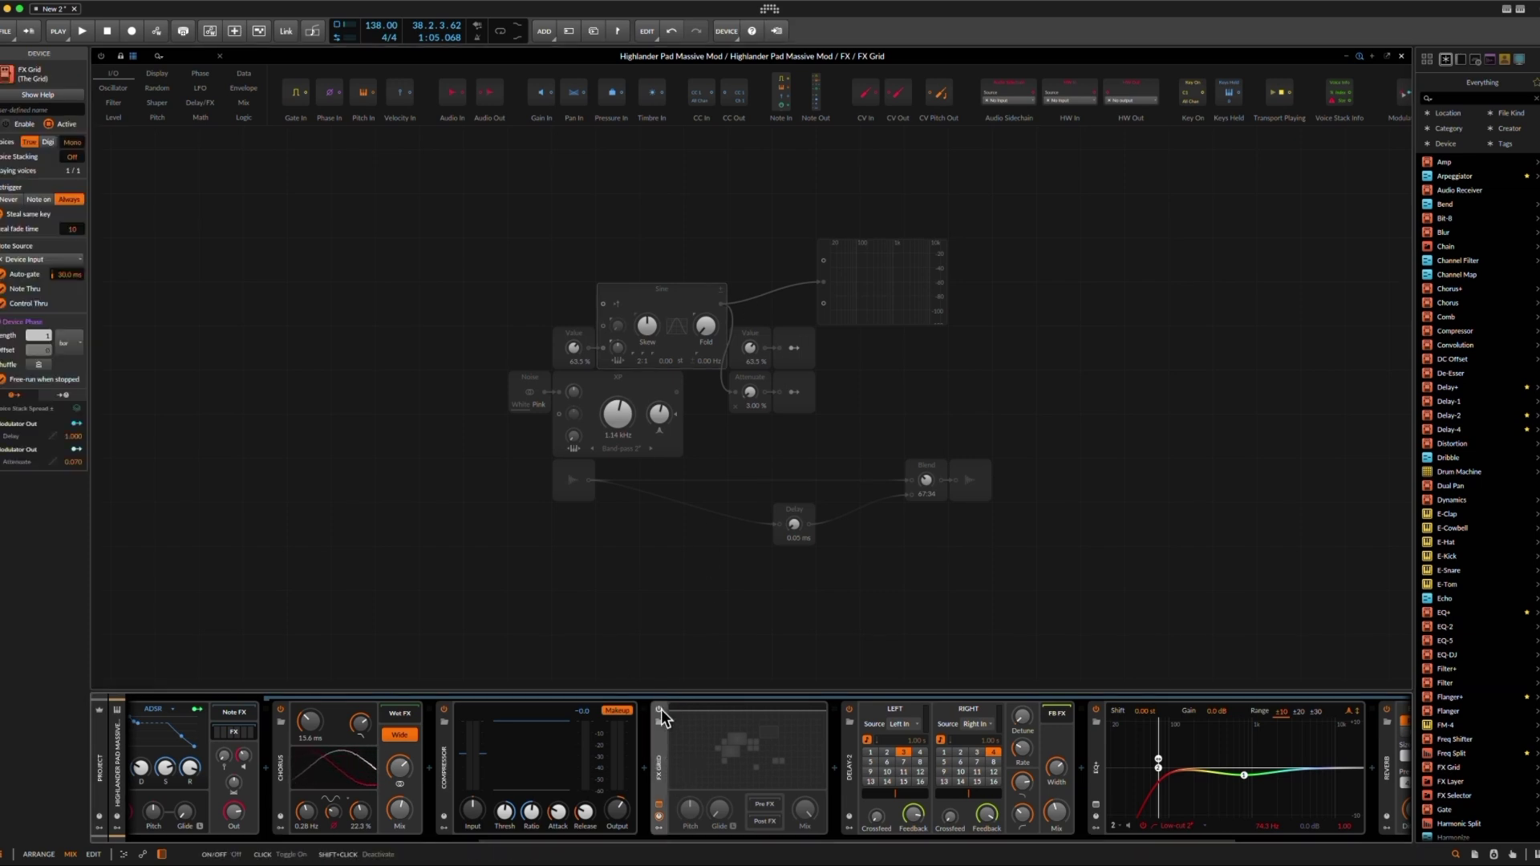
left_click(660, 709)
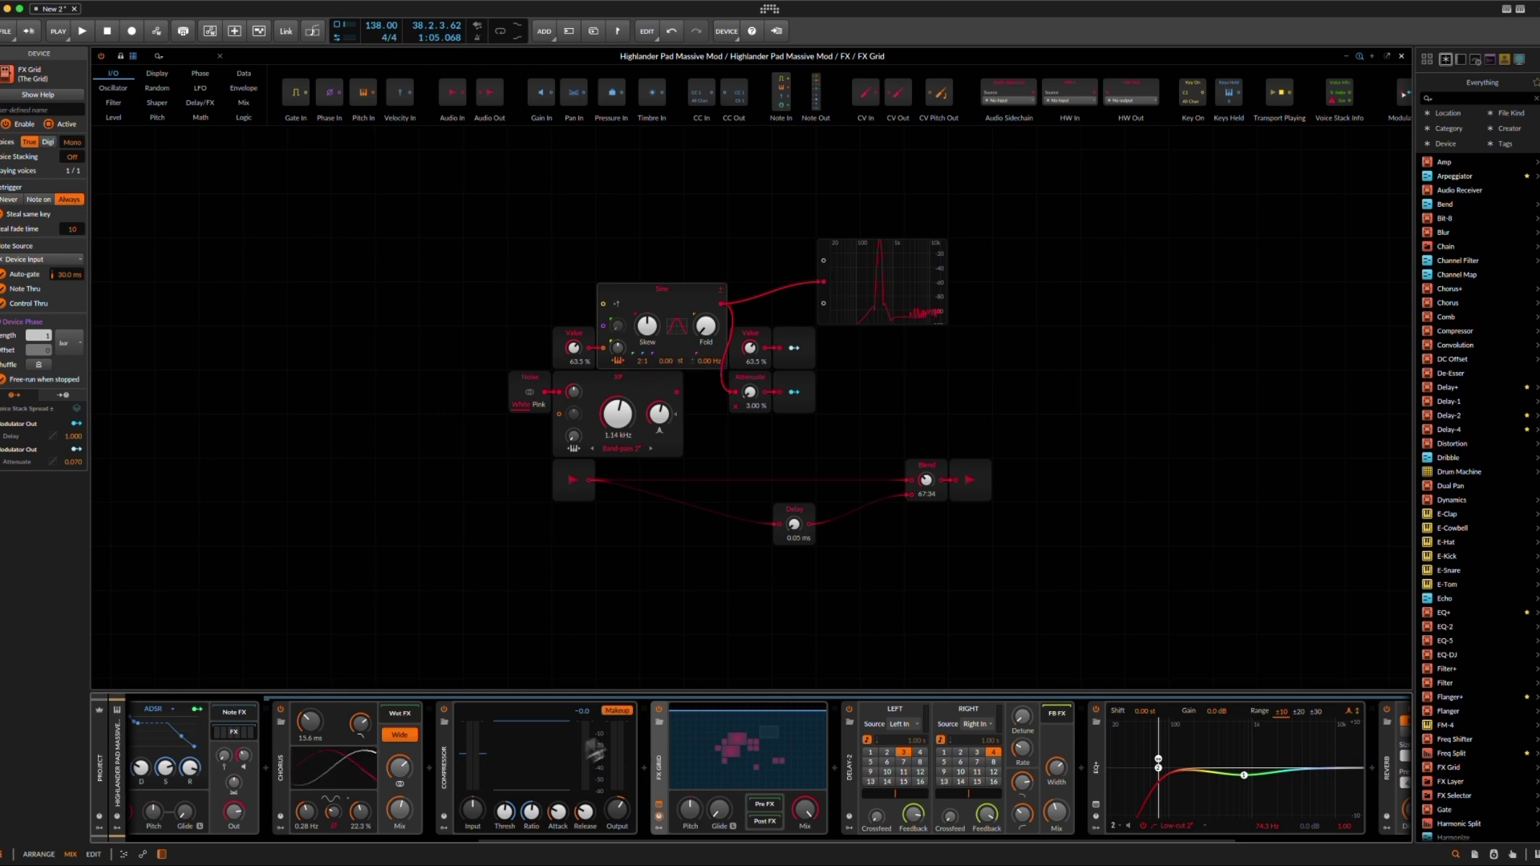
left_click(658, 710)
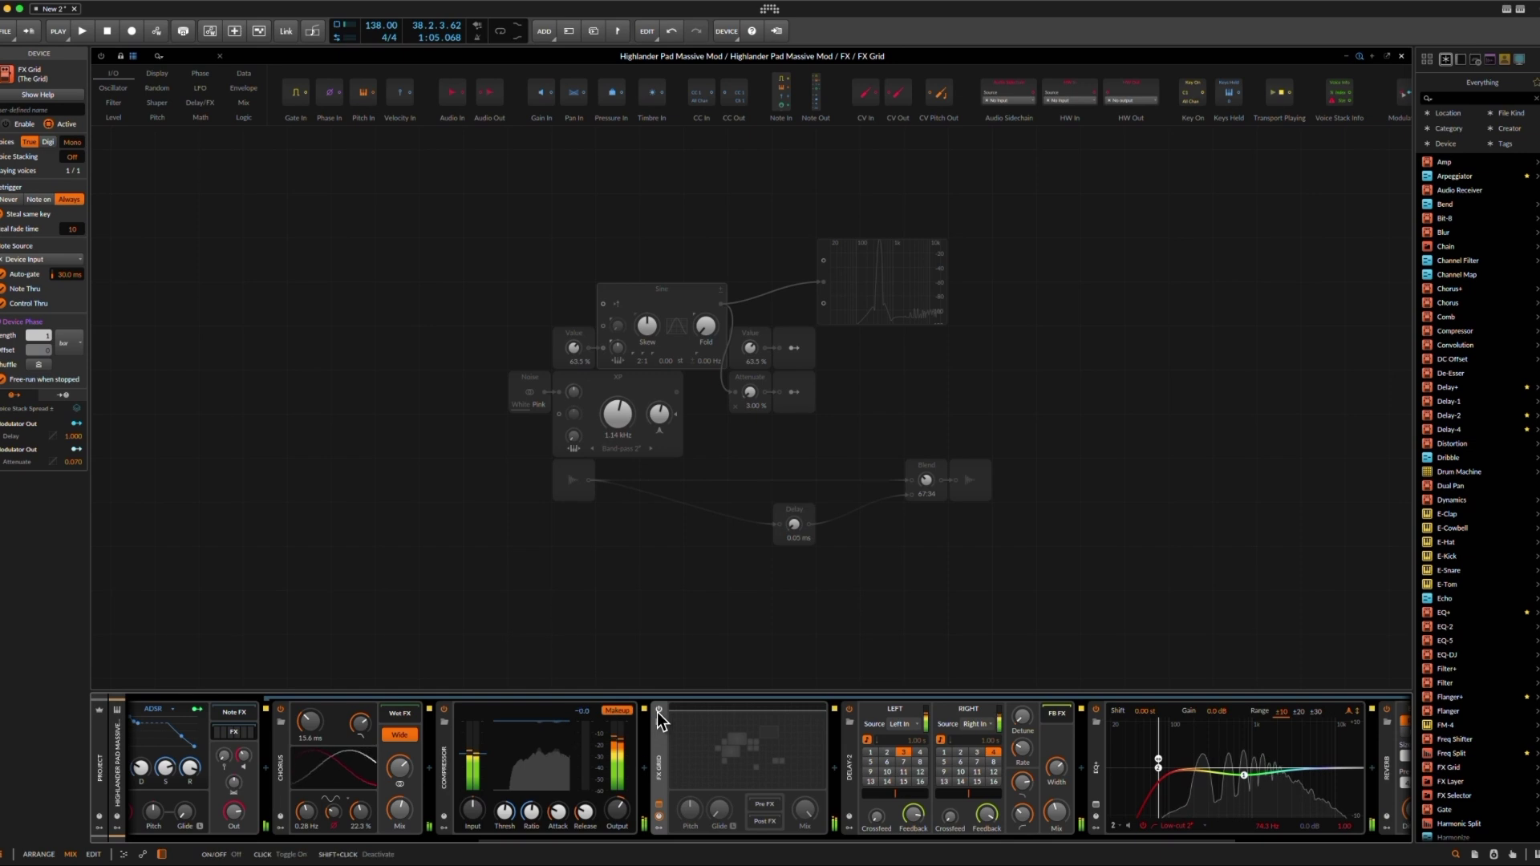
Step: Unmute the Highlander pad track and switch its FX Grid effect on
key("Escape")
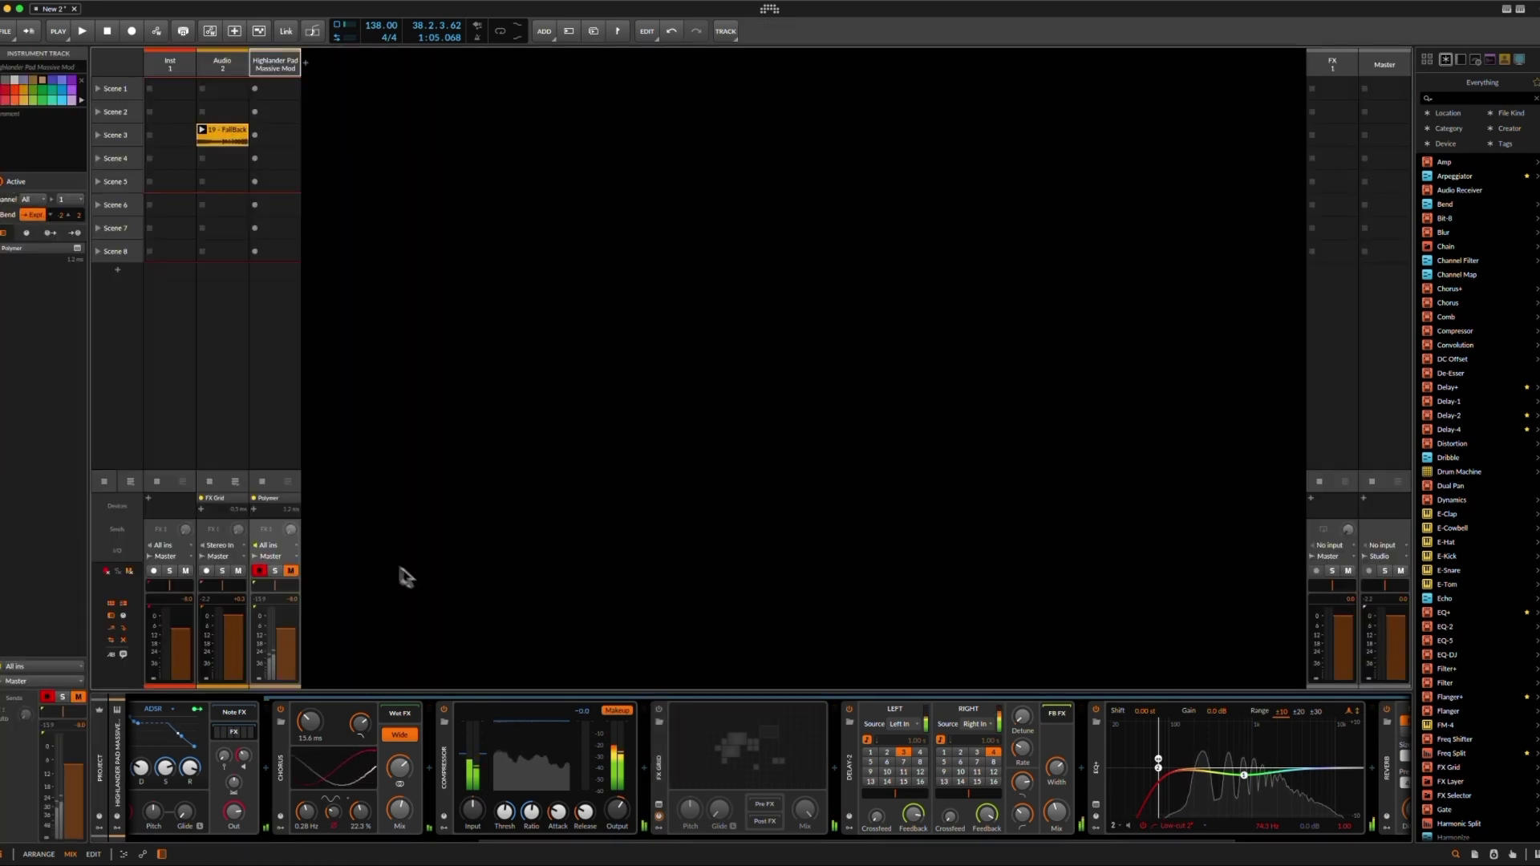
left_click(290, 571)
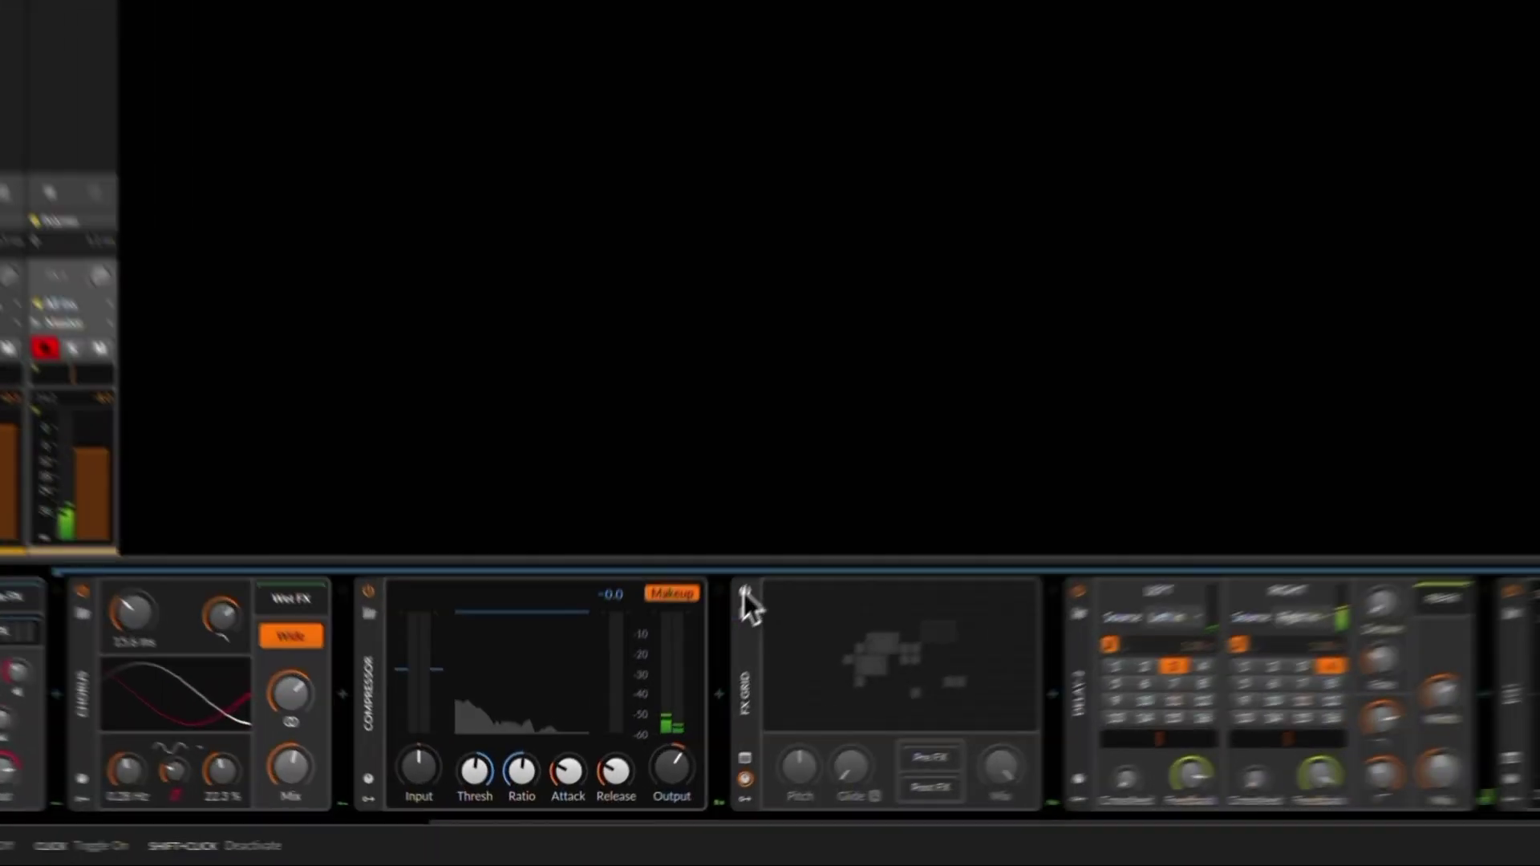
left_click(659, 709)
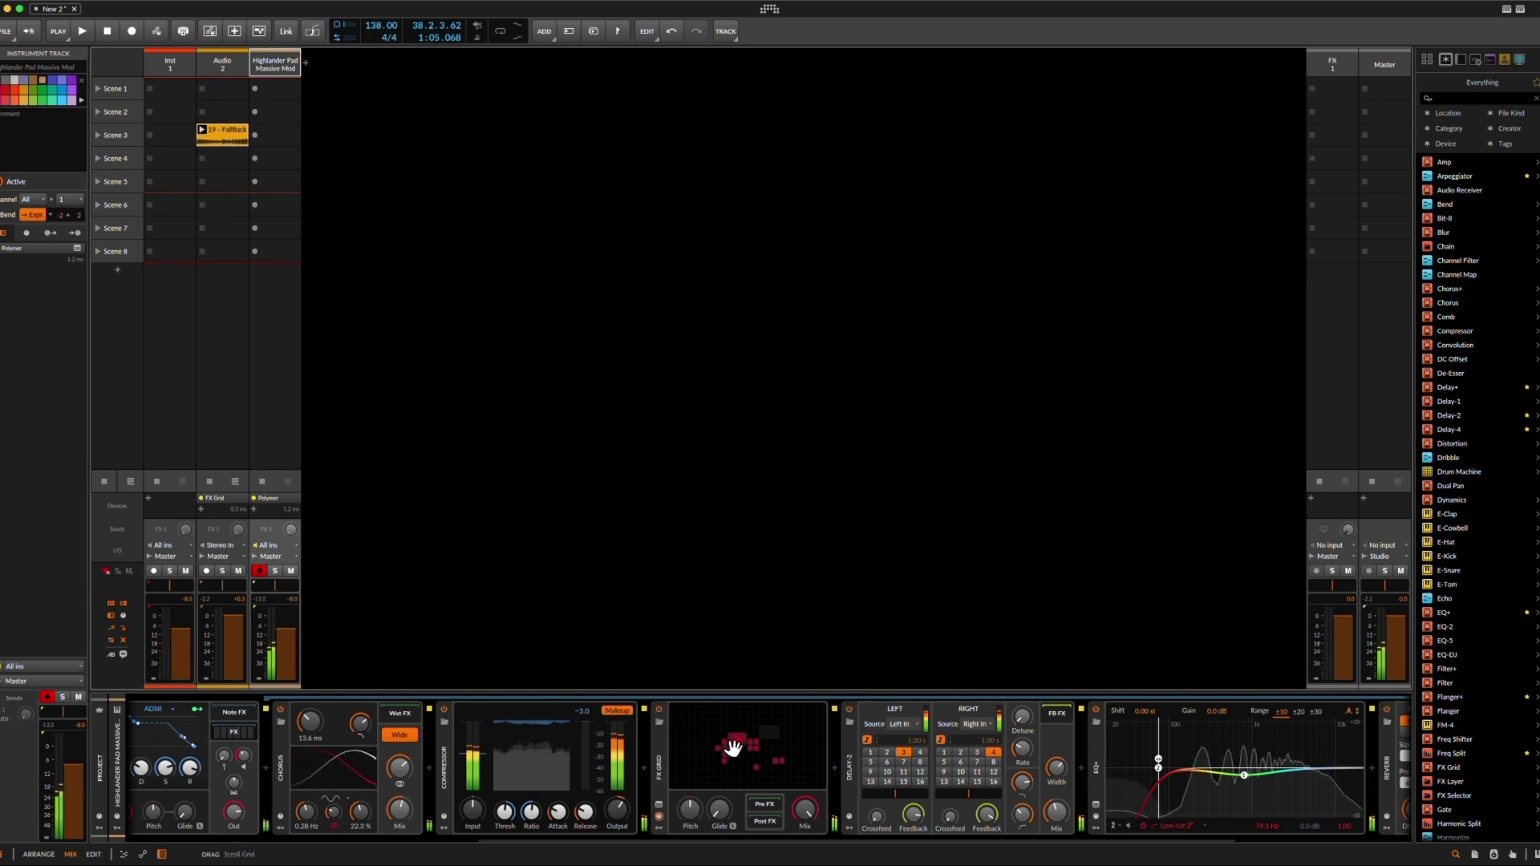
Step: Set the FX Grid Blend to an even 50:50 mix, then bypass the effect and close the editor
left_click(706, 732)
left_click_drag(941, 511, 935, 508)
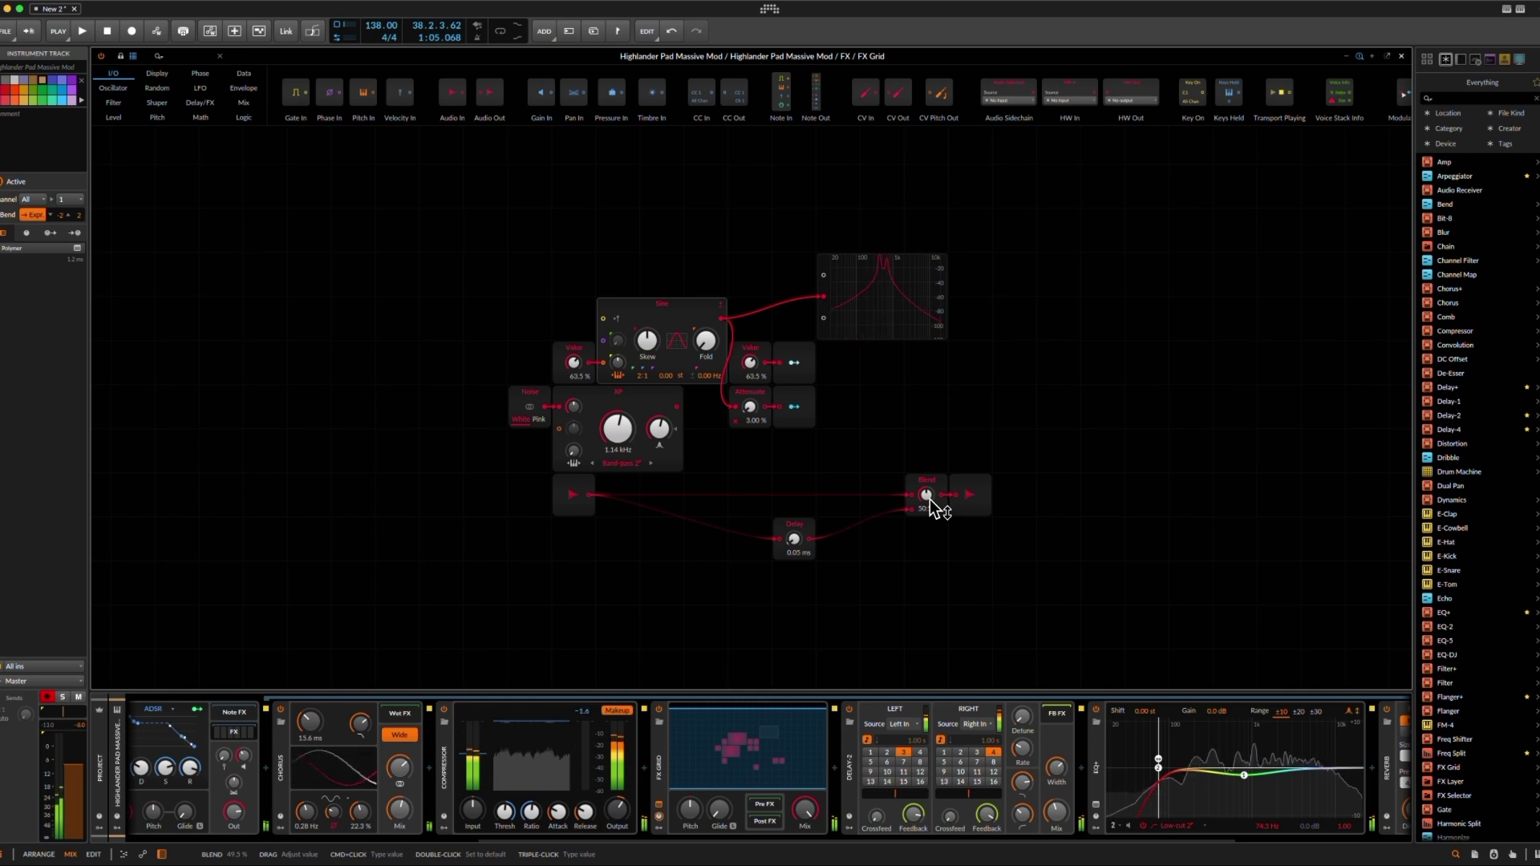
left_click(659, 710)
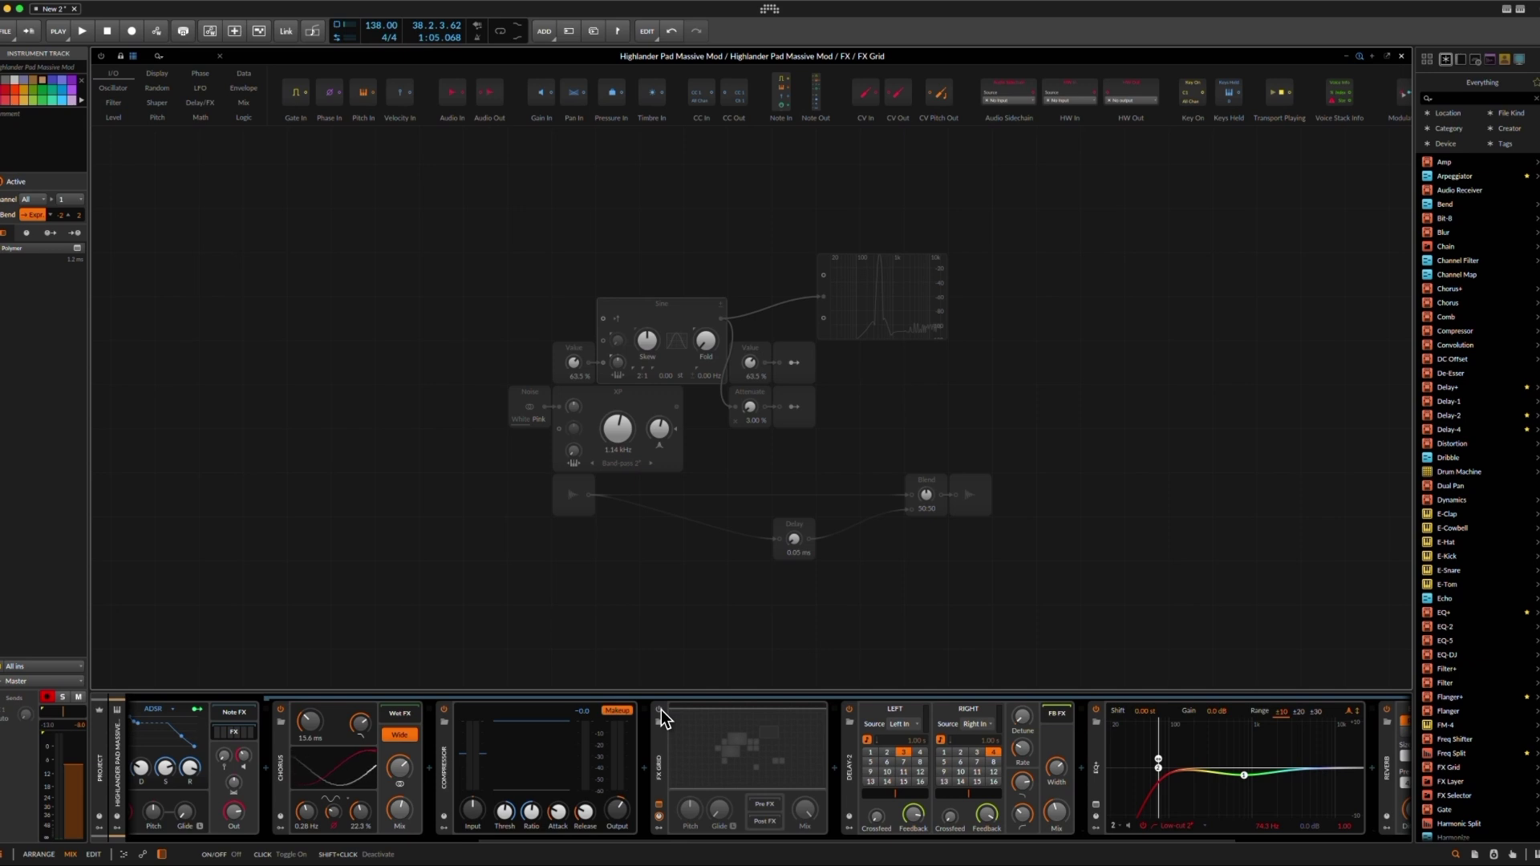
left_click(657, 642)
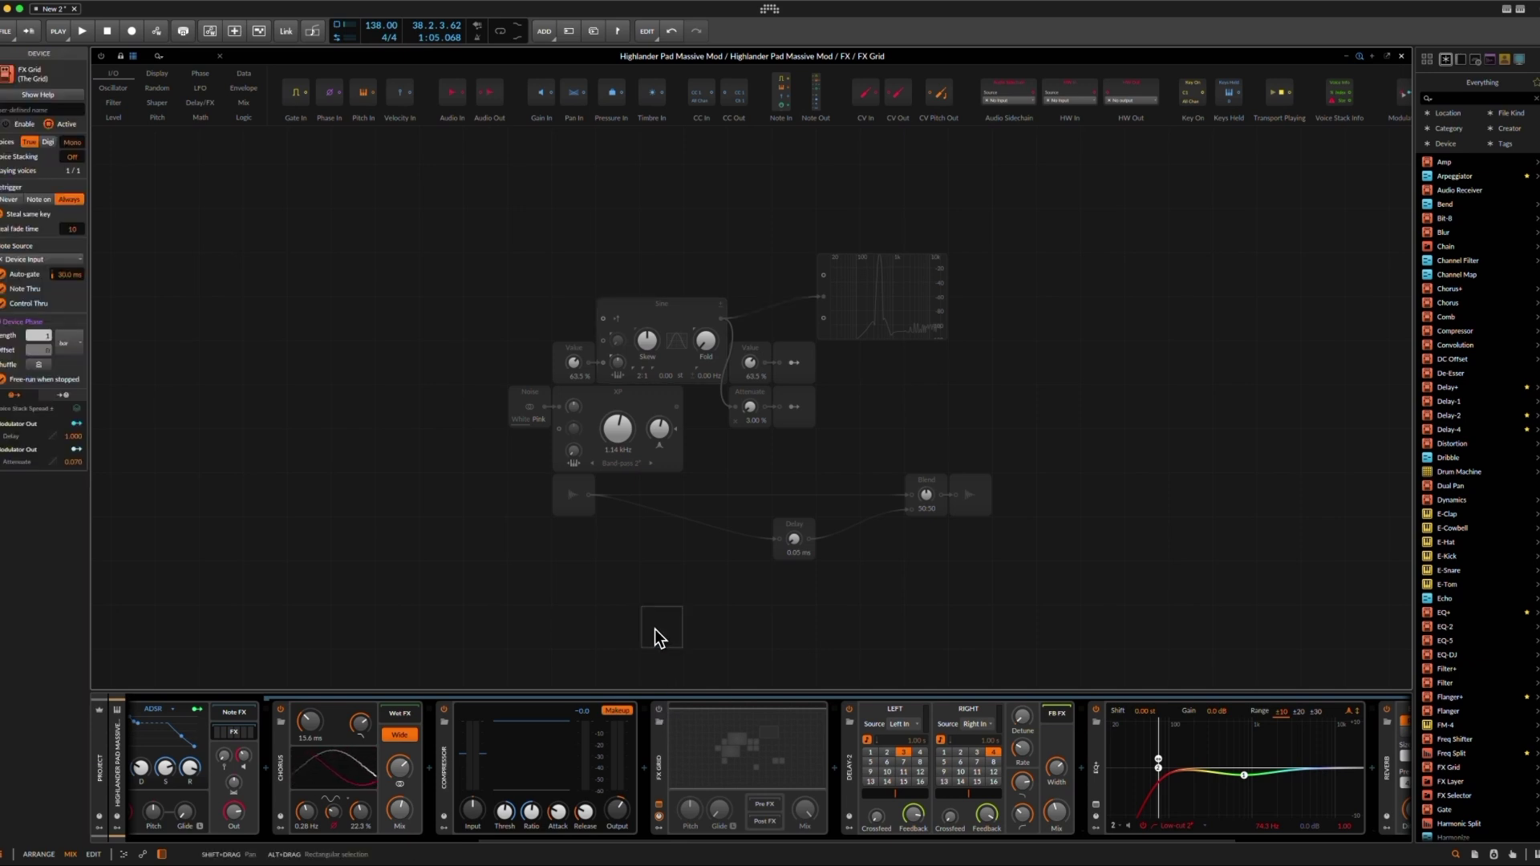
key("Escape")
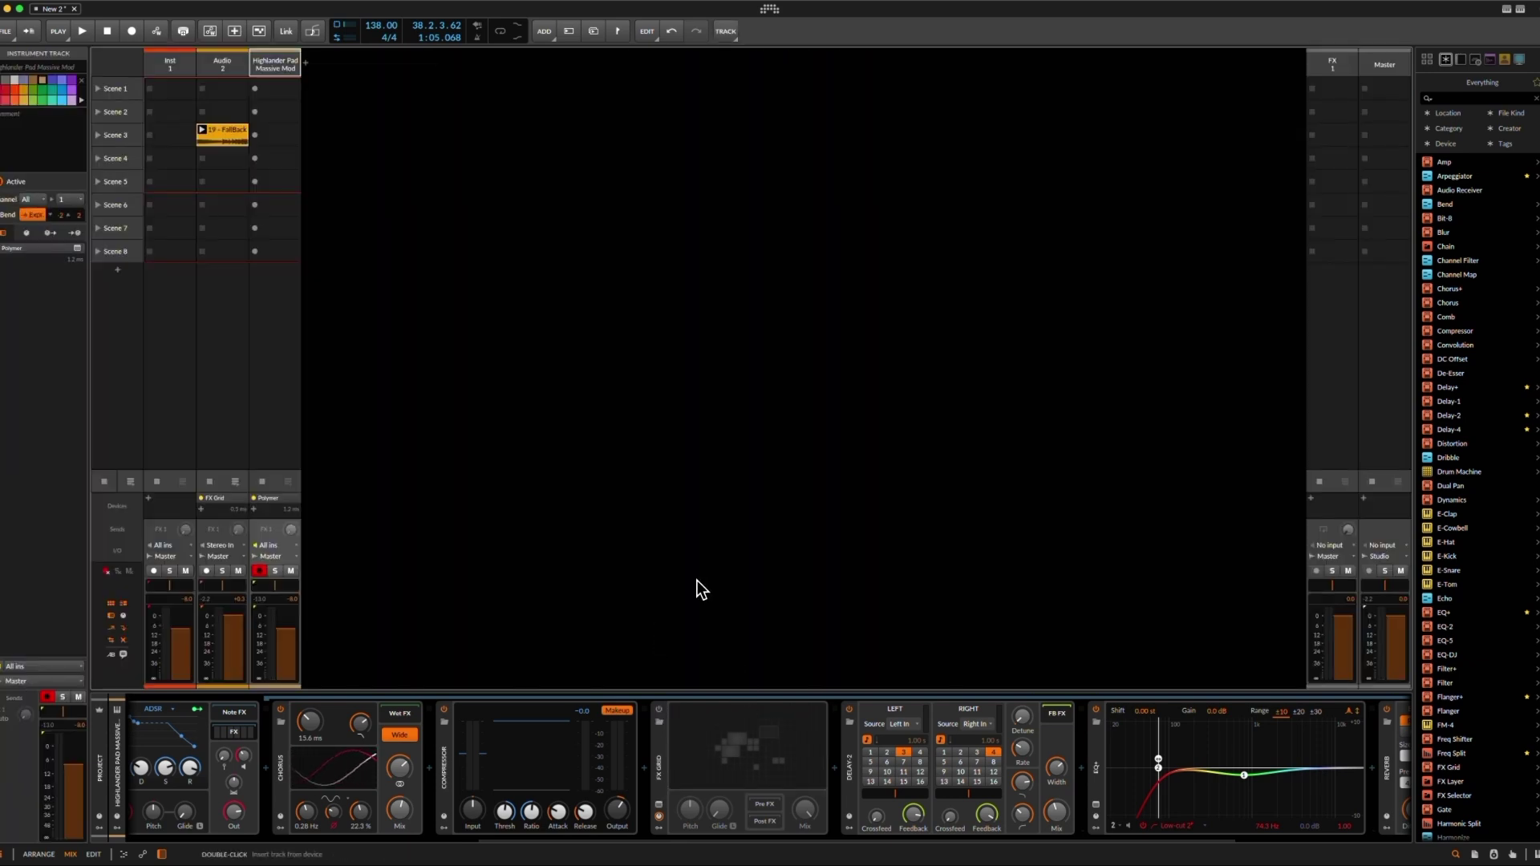
key("super+Tab")
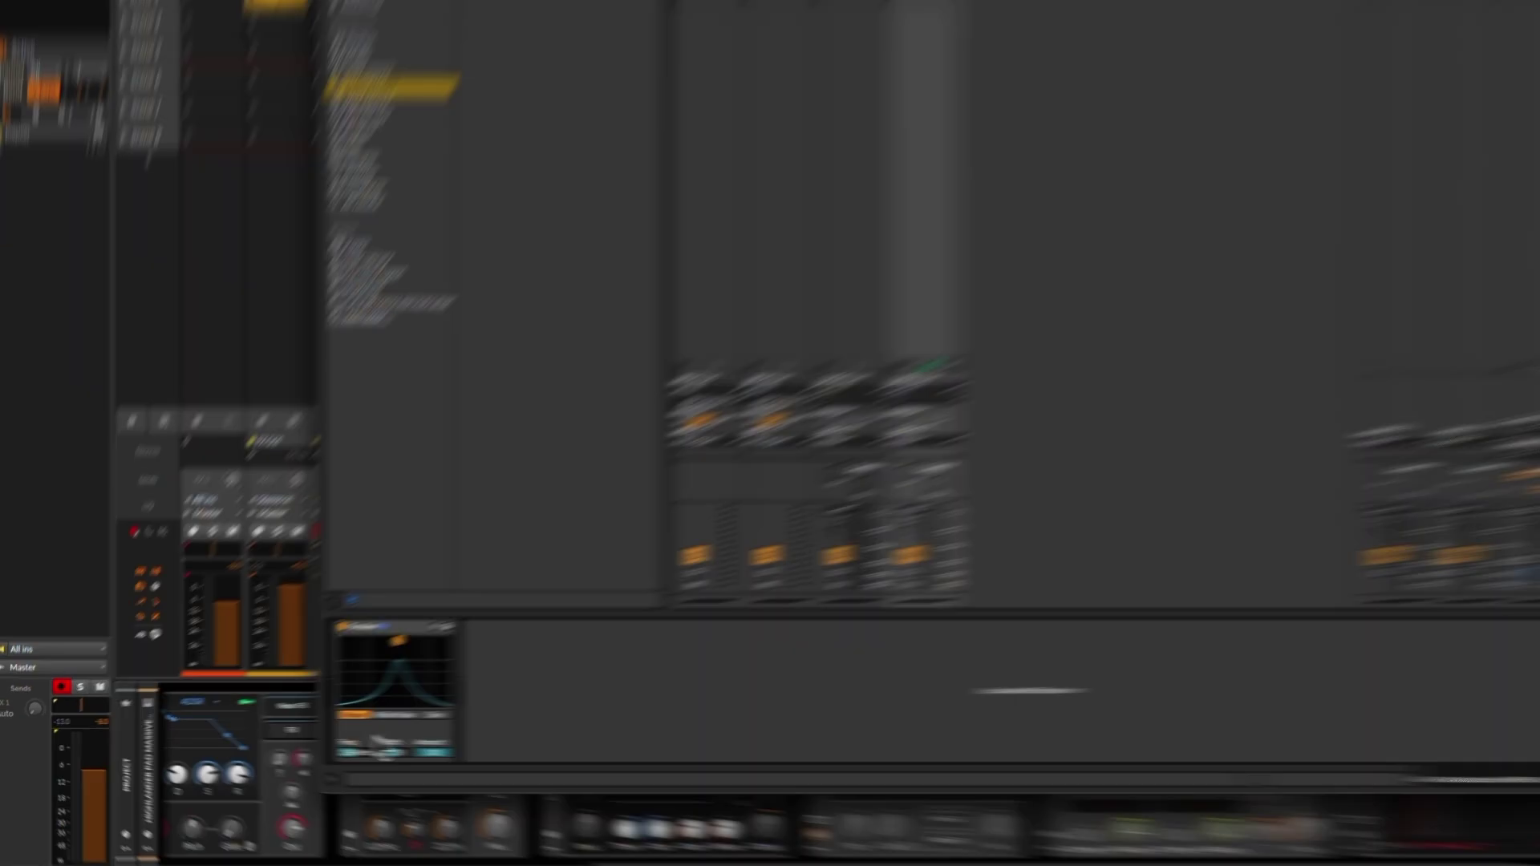
Step: Set the Erosion device to Wide Noise mode
left_click(316, 719)
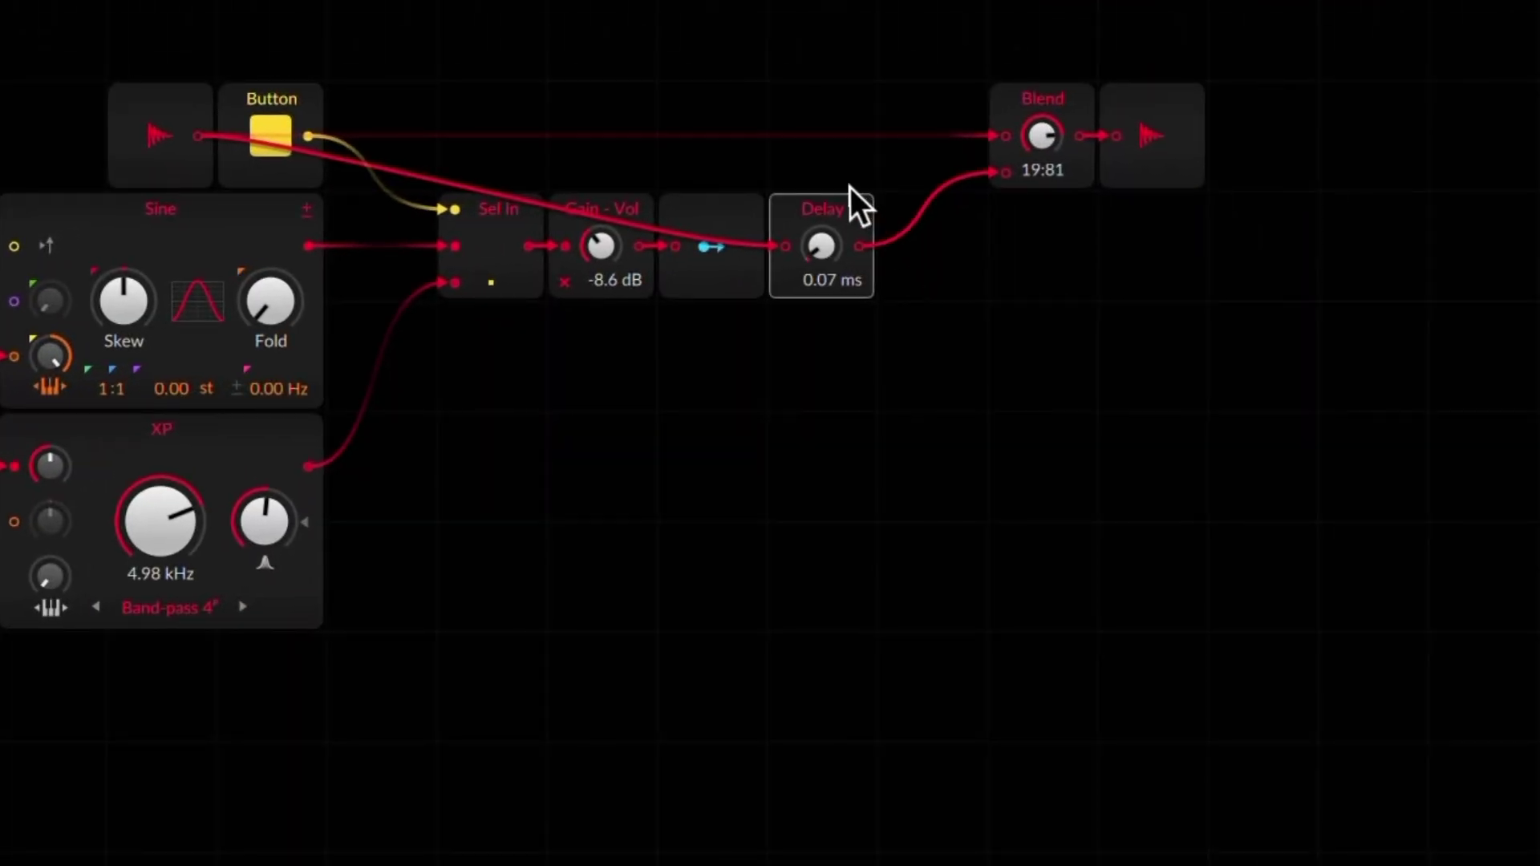
Step: Move the Delay further right and duplicate the cyan-arrow module after Gain - Vol
left_click_drag(1450, 110, 1494, 117)
left_click(892, 213)
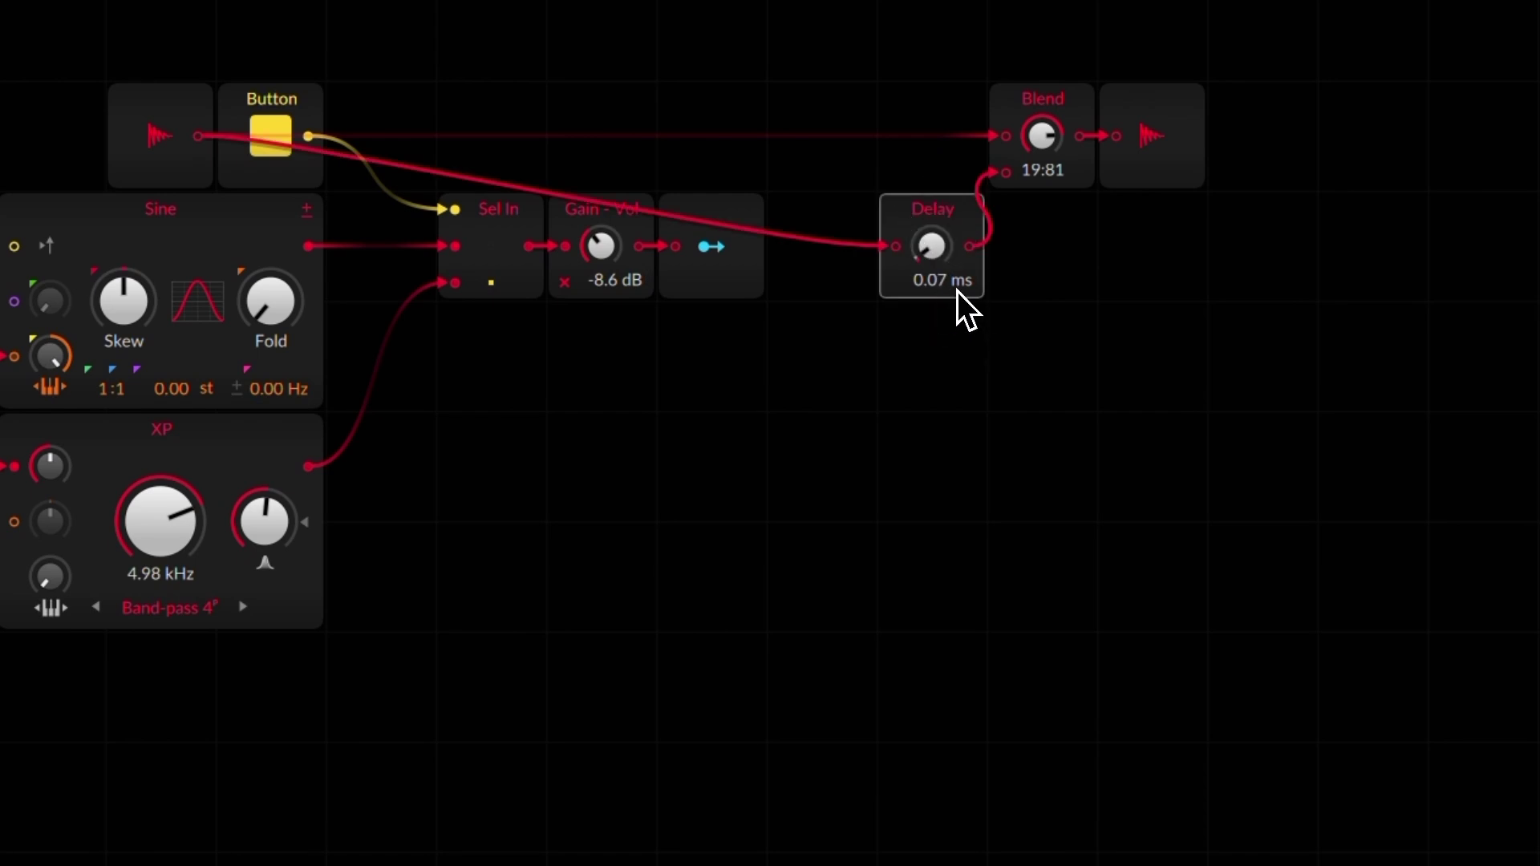
left_click(576, 226)
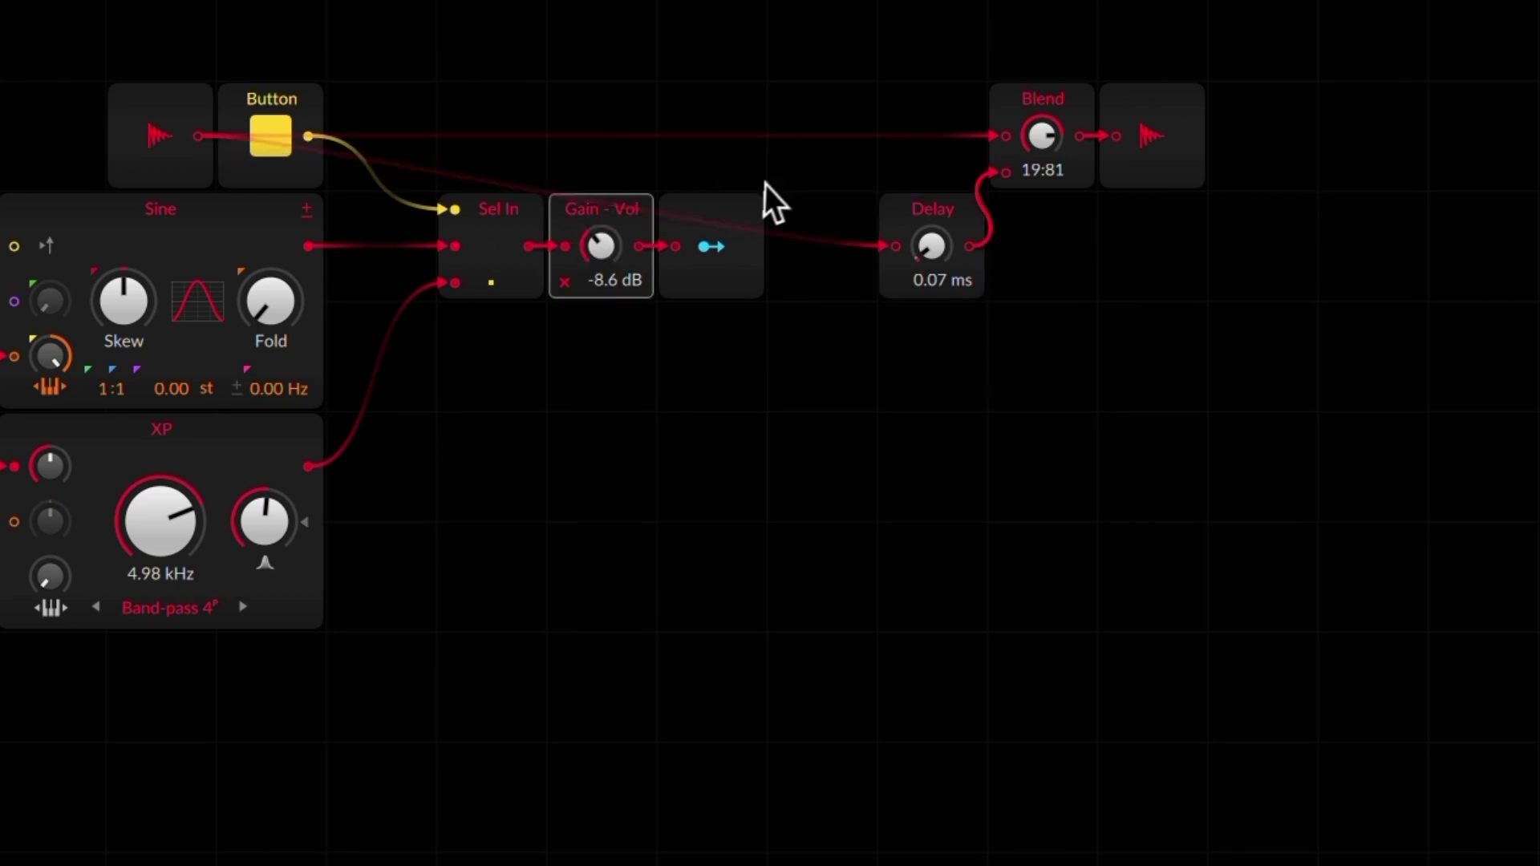
left_click(714, 217)
key("ctrl+d")
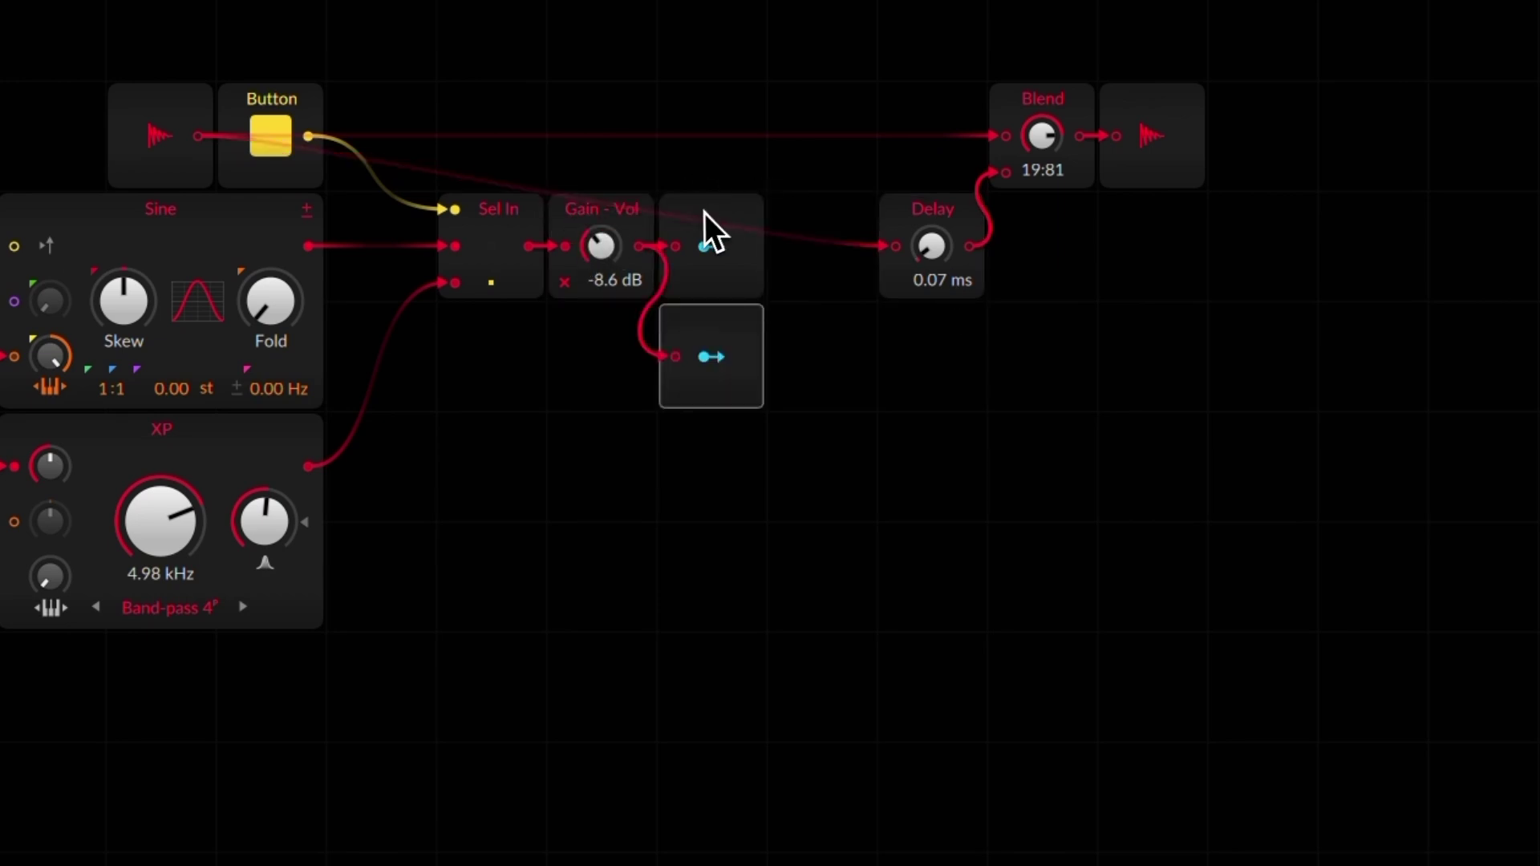
Step: Shift both cyan-arrow modules right beside Delay and duplicate the Delay below it
left_click_drag(705, 138, 765, 414)
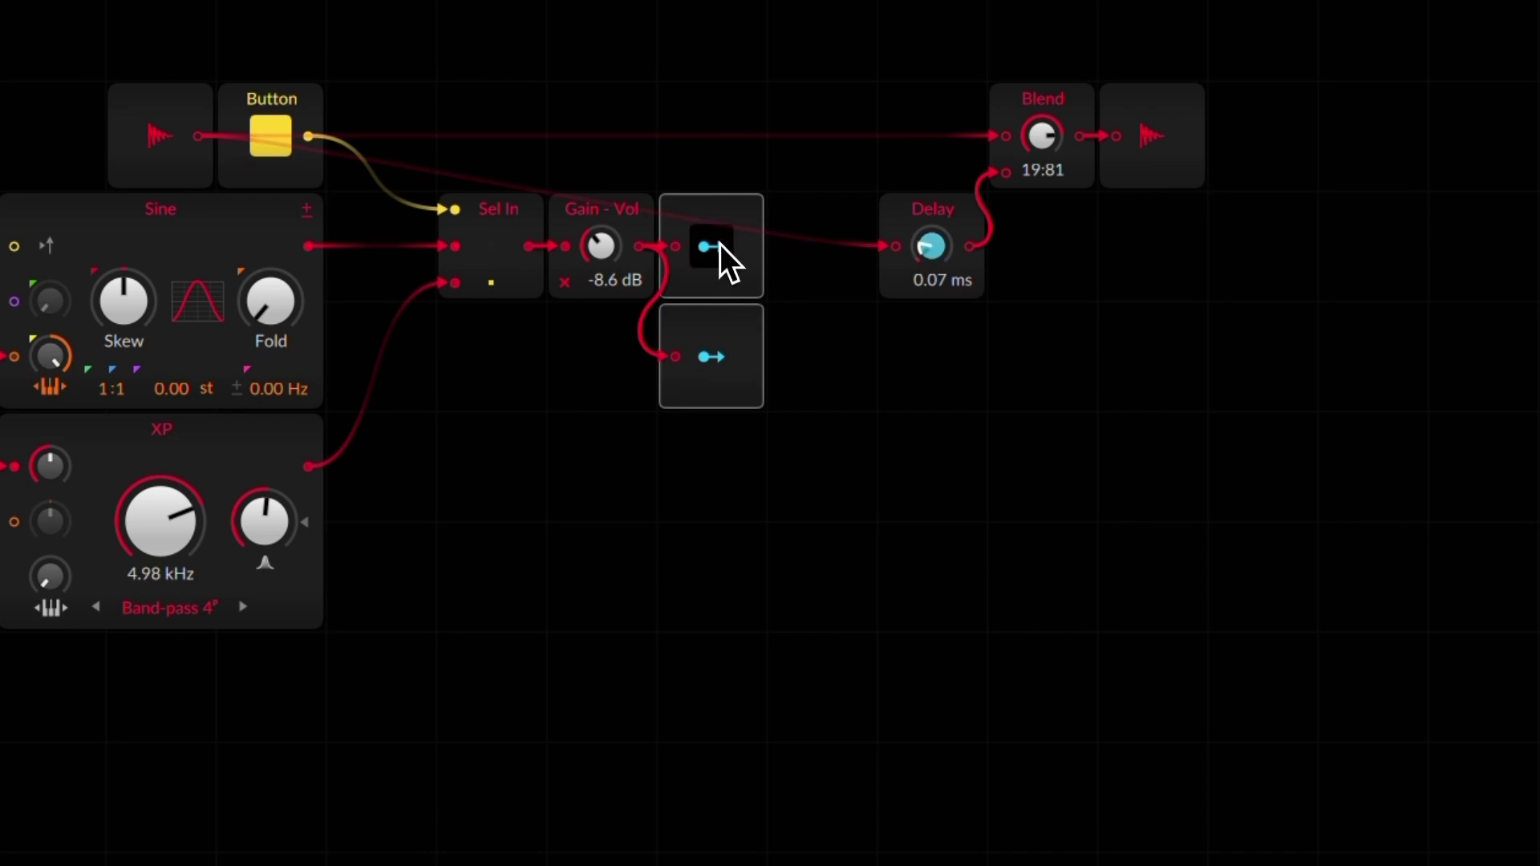
left_click_drag(719, 229, 784, 241)
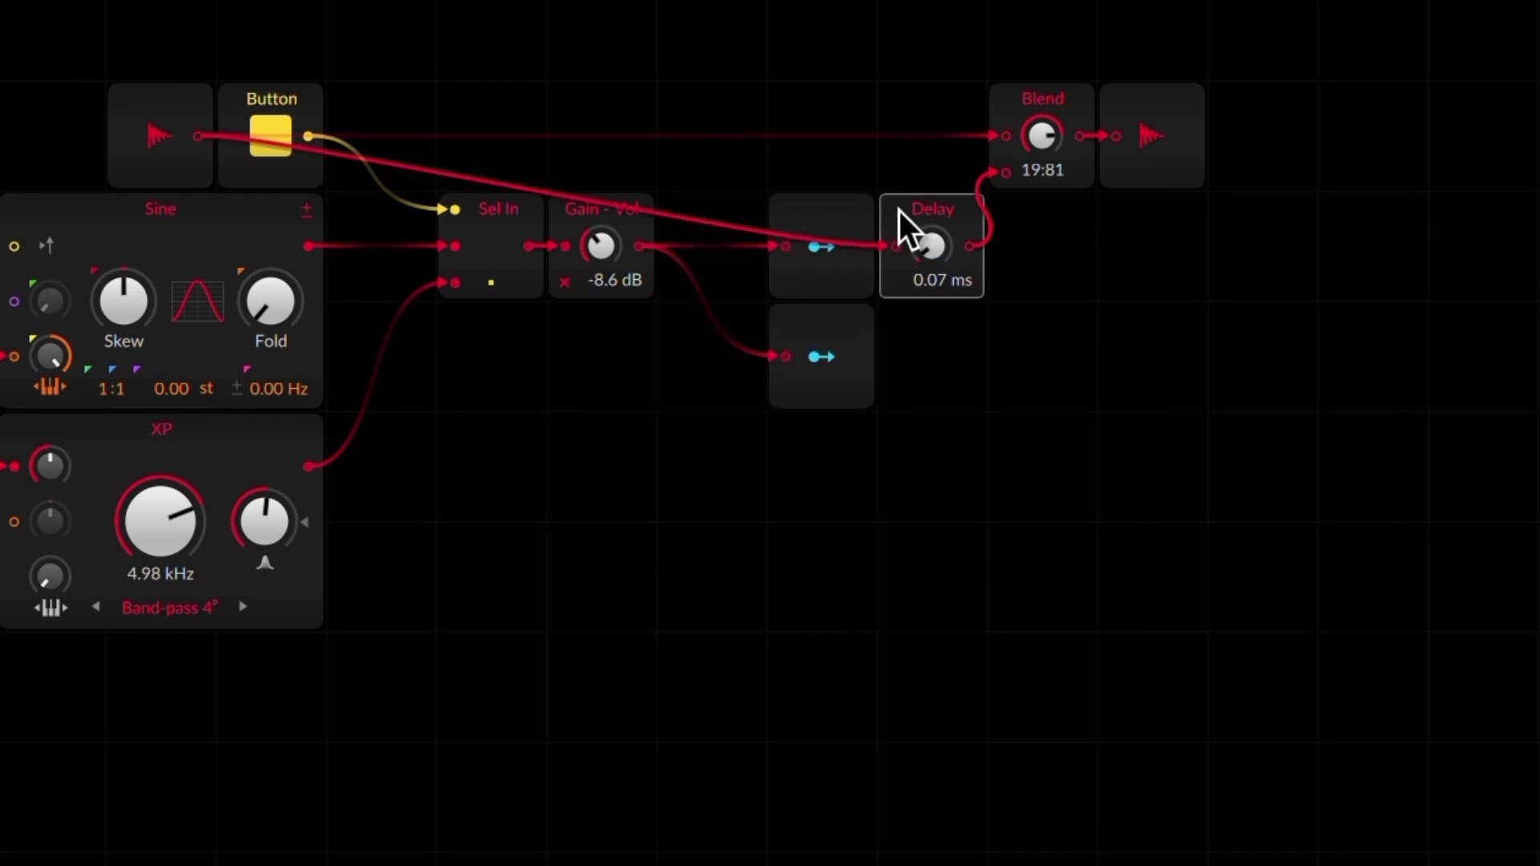
key("ctrl+d")
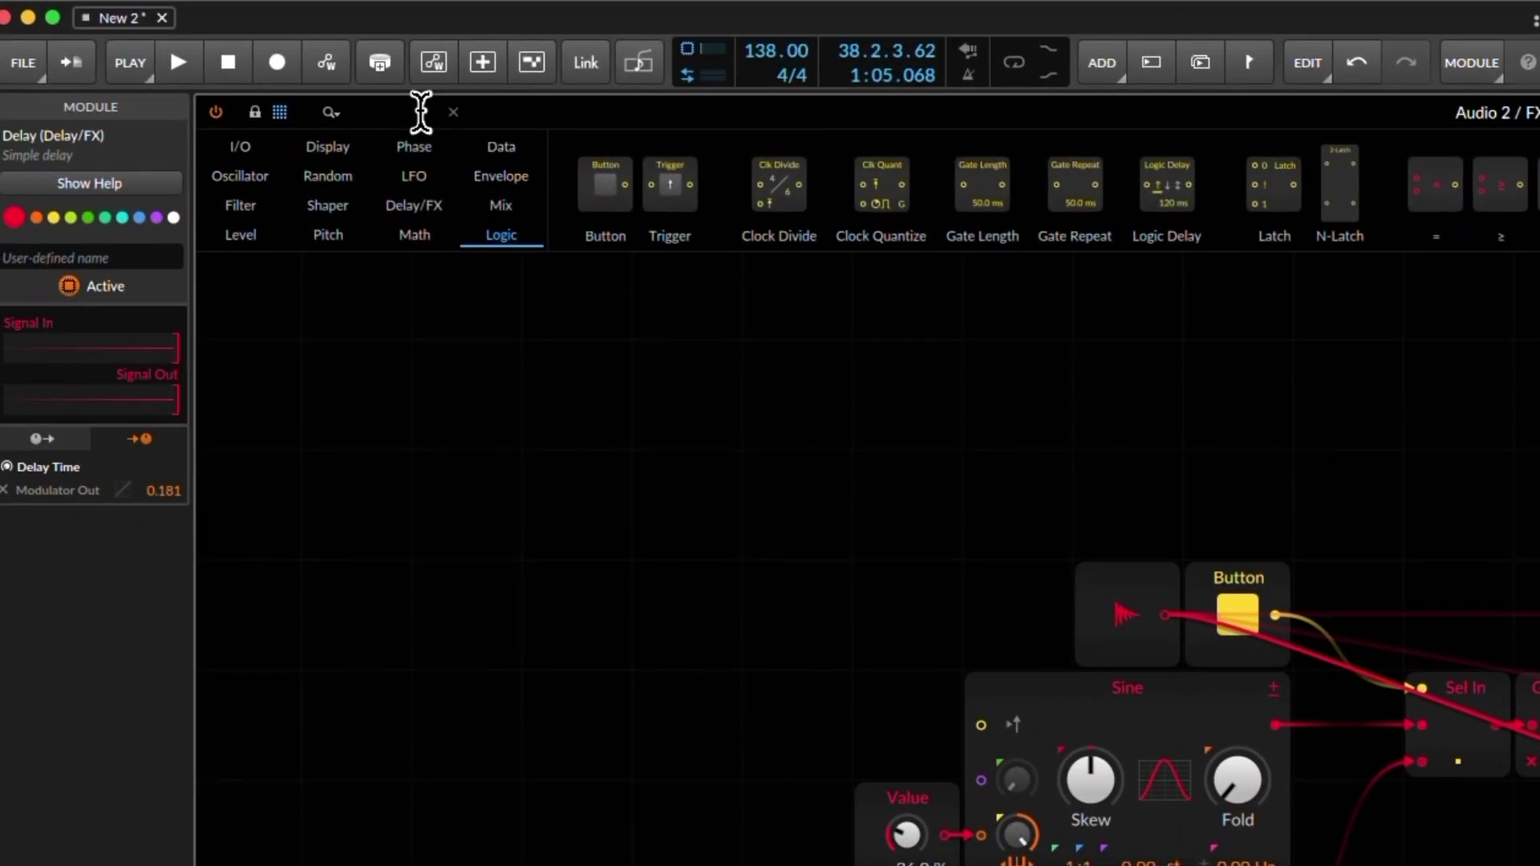
Step: Add a Stereo Split after Gain - Vol, route R to the lower chain, and shift modules down a row
type("ste")
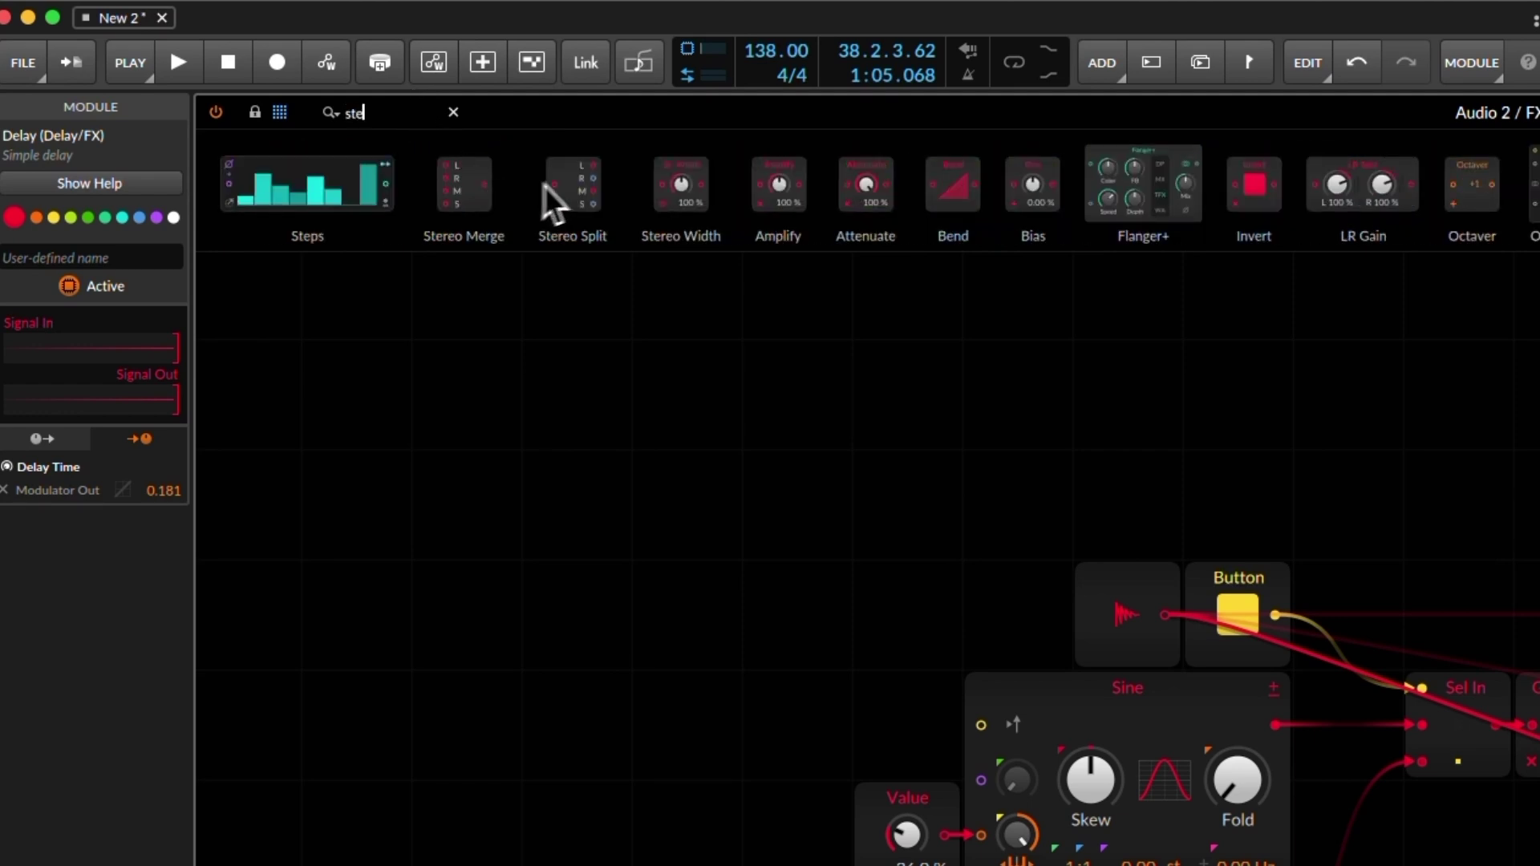
left_click_drag(543, 186, 1539, 739)
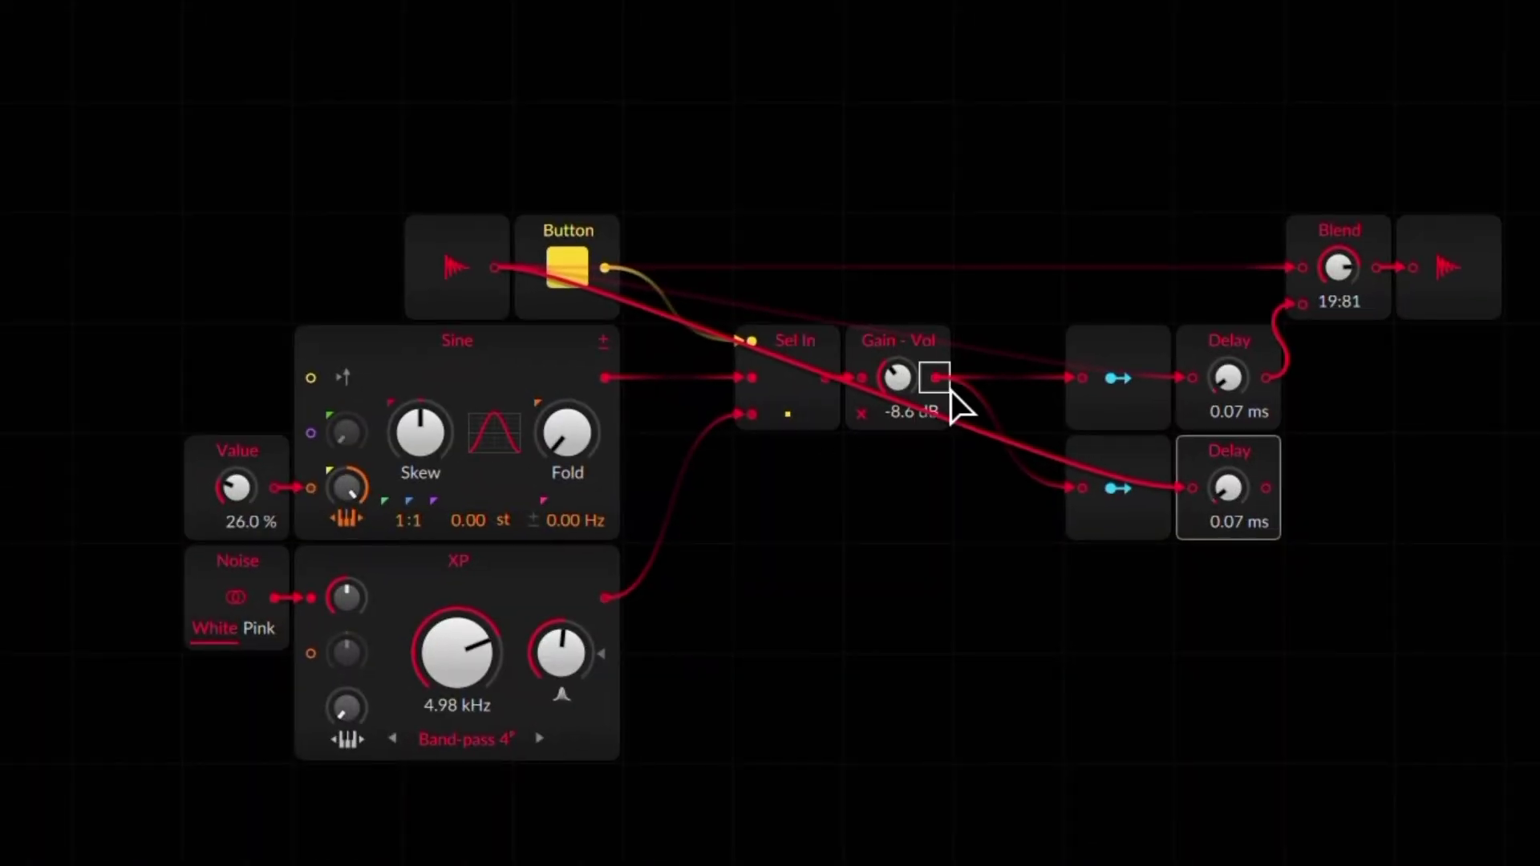
left_click_drag(951, 392, 948, 392)
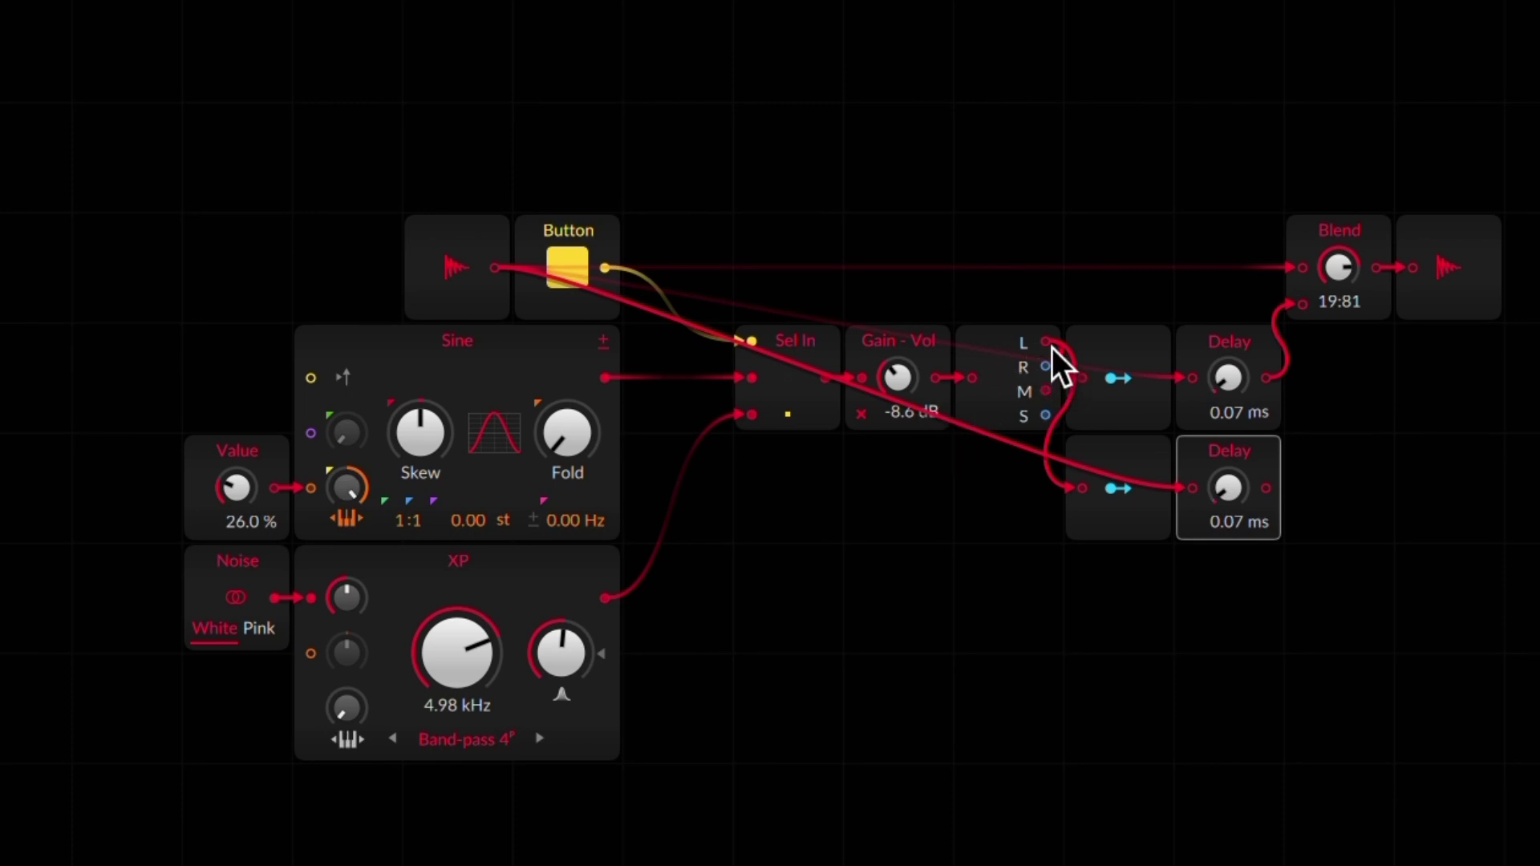
left_click_drag(1046, 366, 1077, 496)
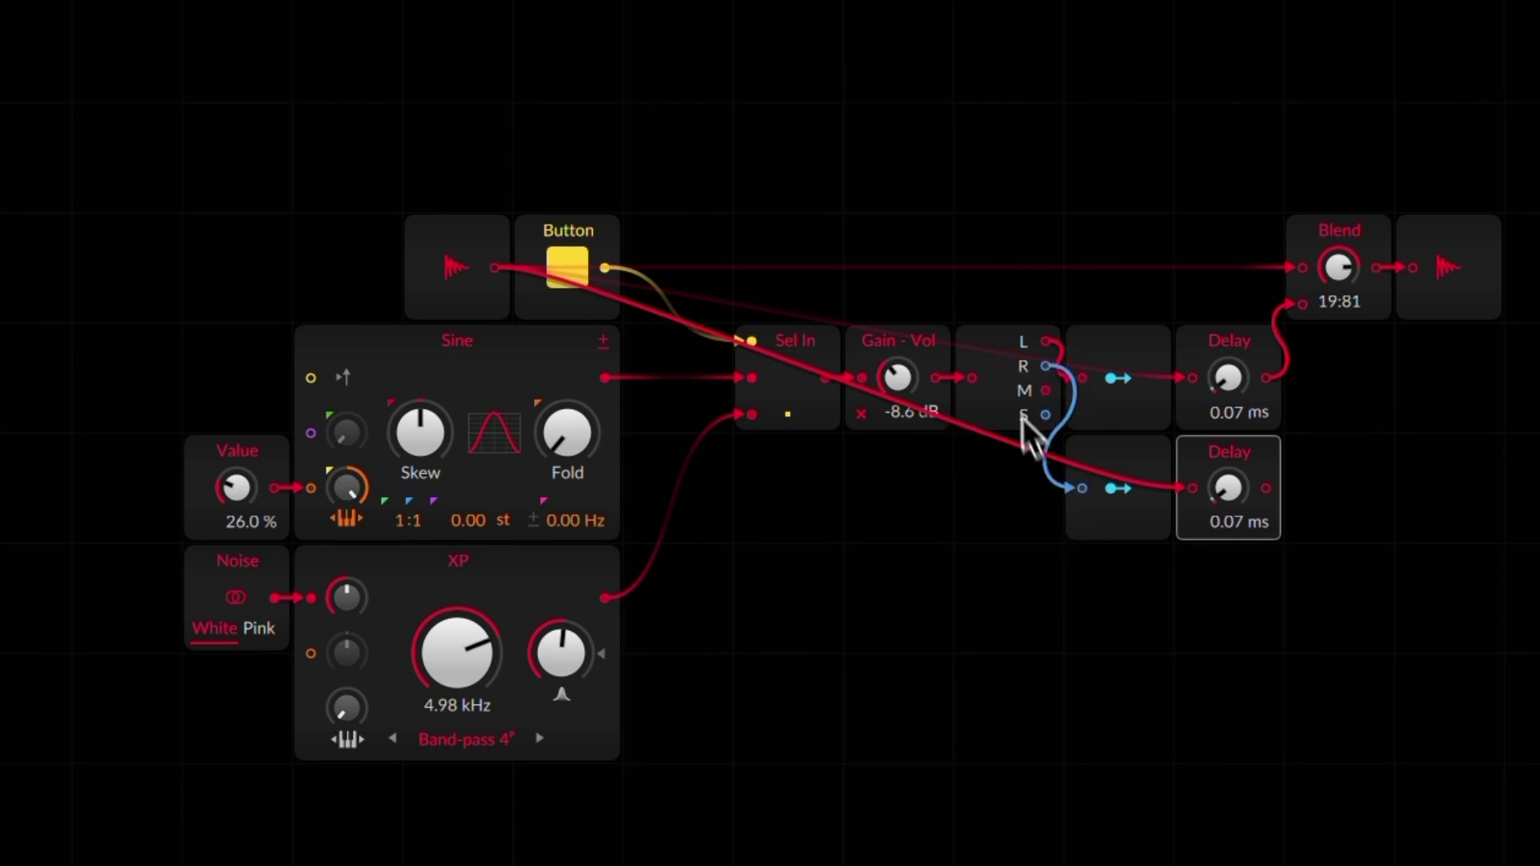
left_click_drag(654, 312, 1022, 388)
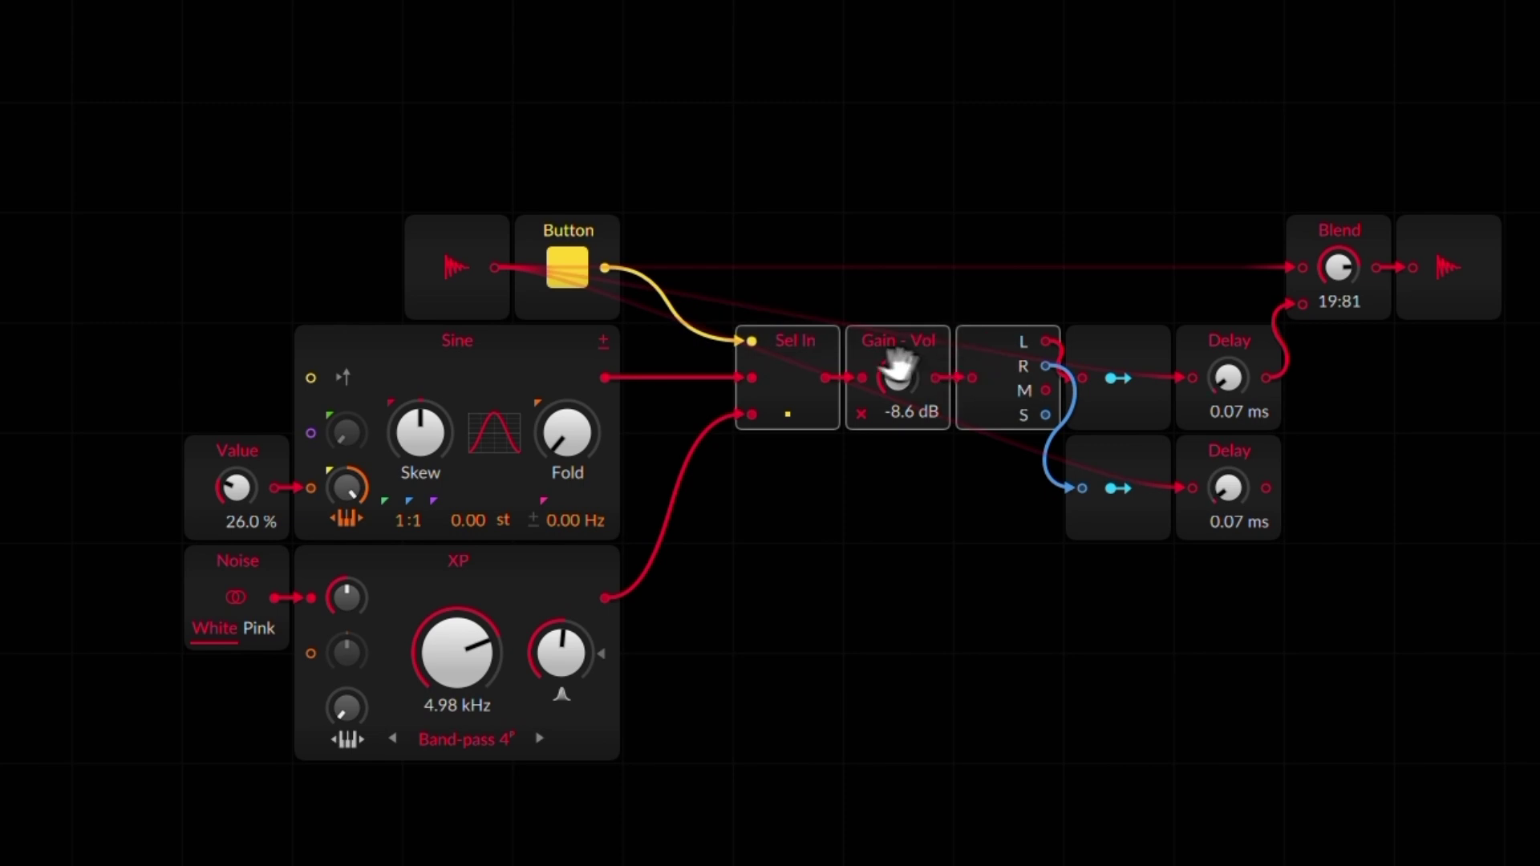
left_click_drag(830, 354, 824, 415)
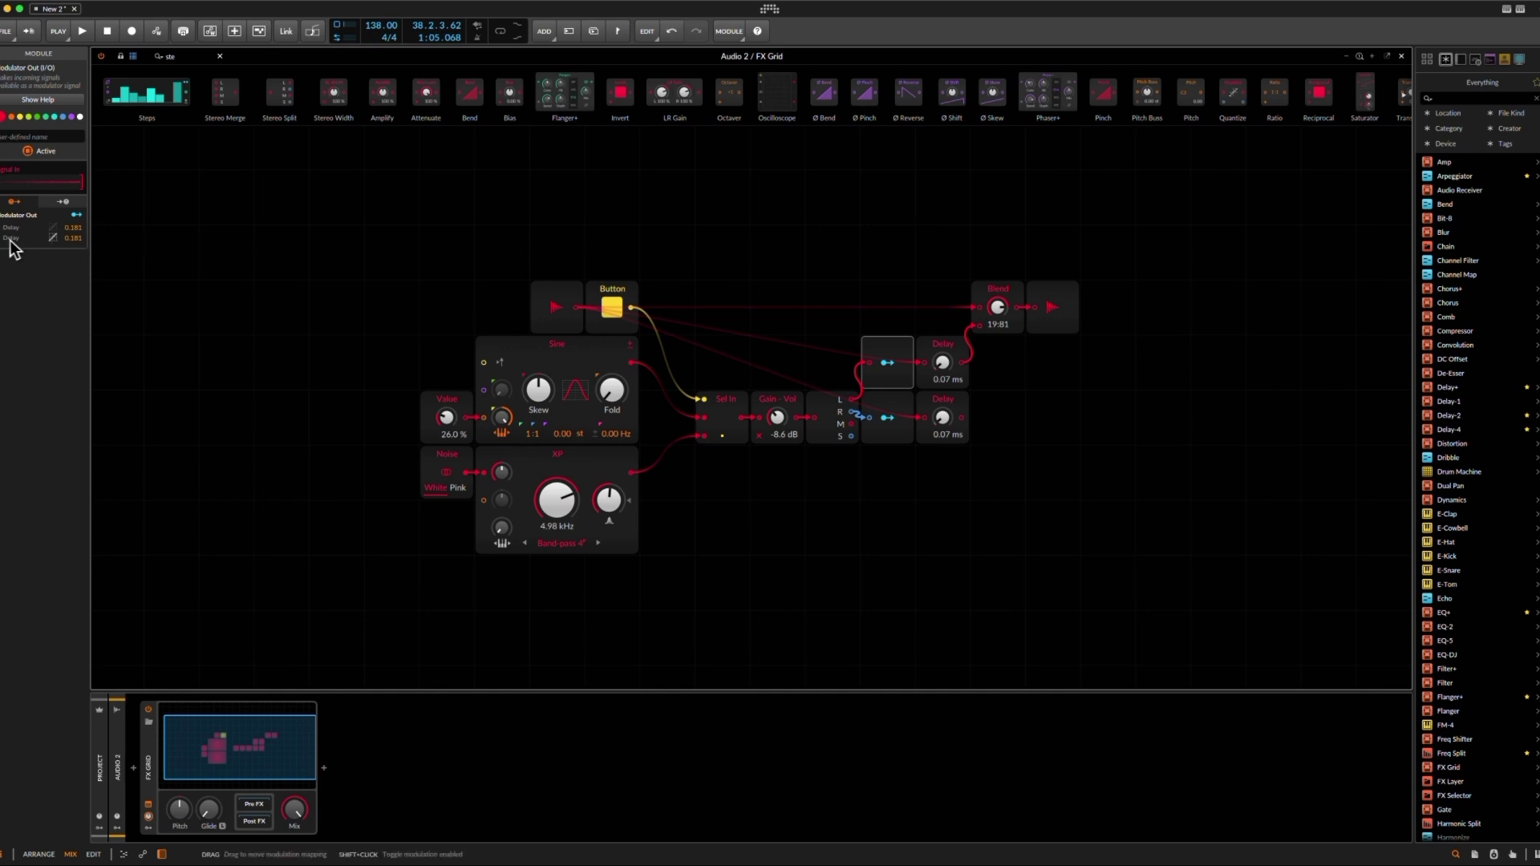
Step: Map the lower Modulator Out to the lower Delay's Delay Time with amount 0.180
left_click(937, 404)
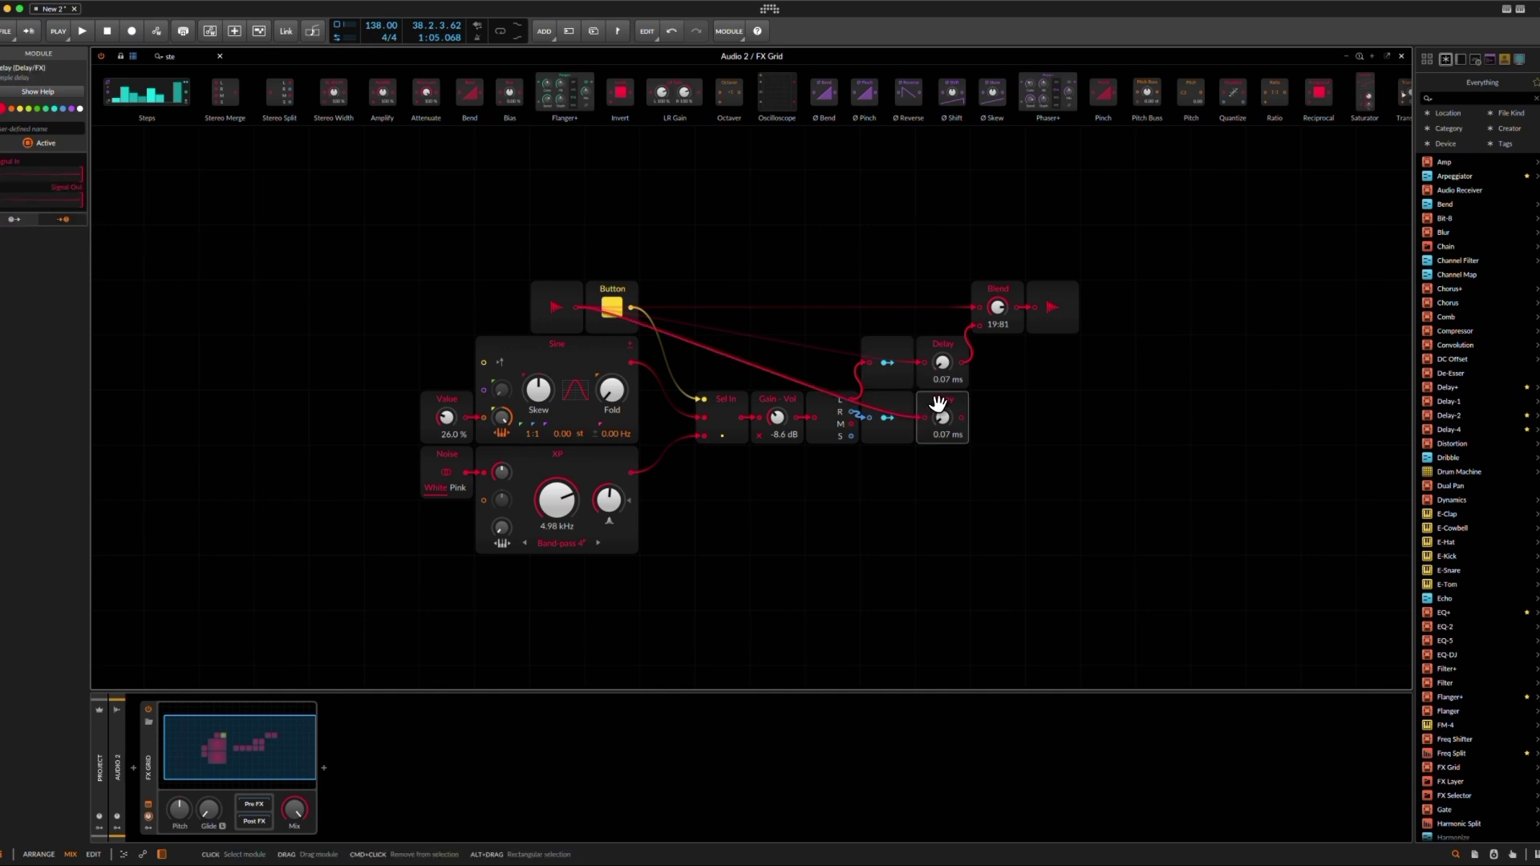
left_click(912, 405)
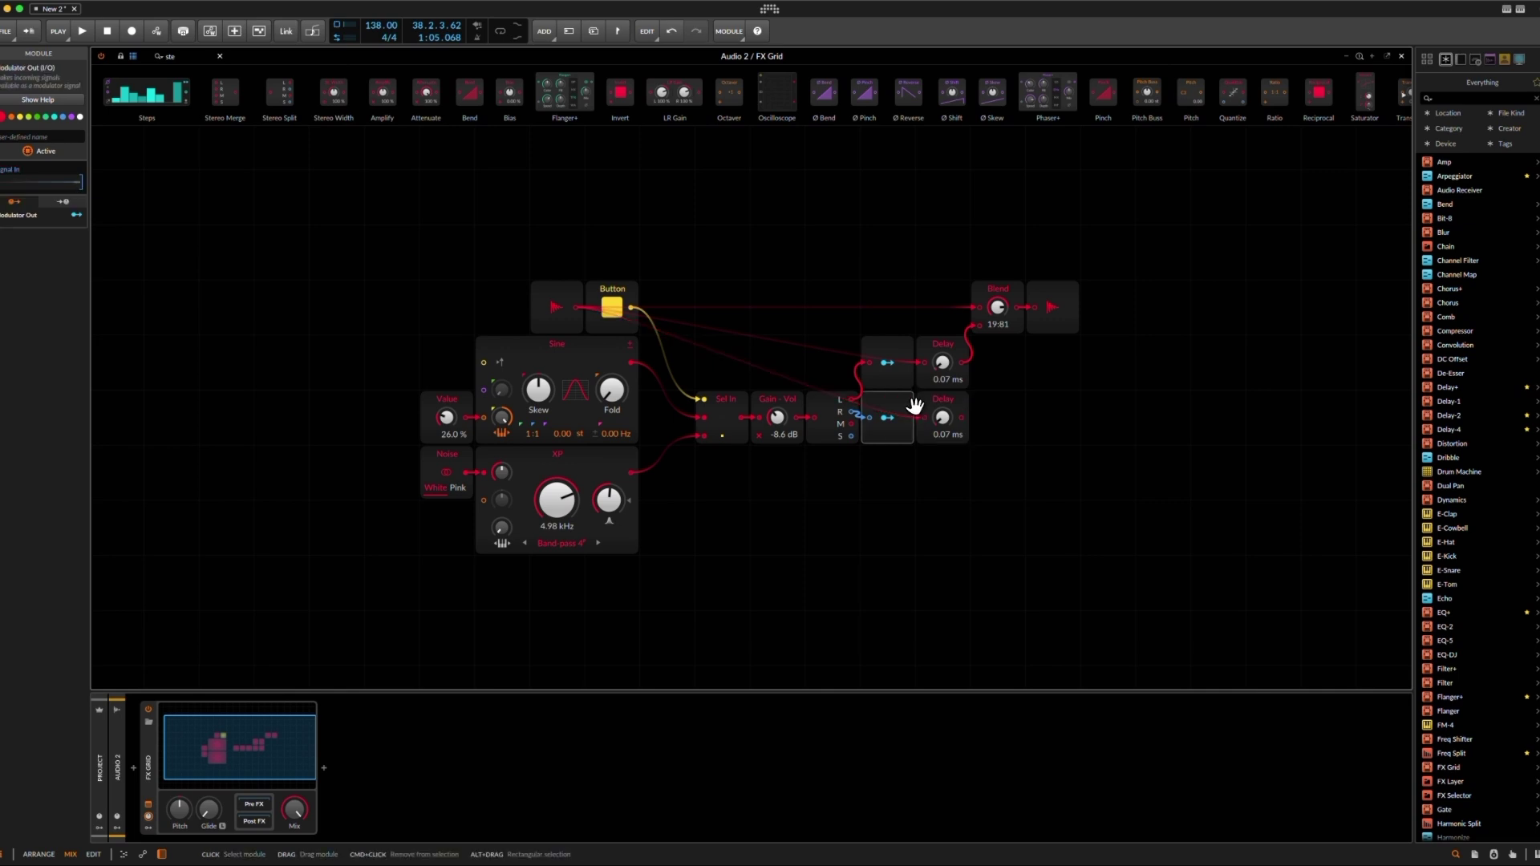
left_click(888, 417)
left_click_drag(942, 417, 943, 413)
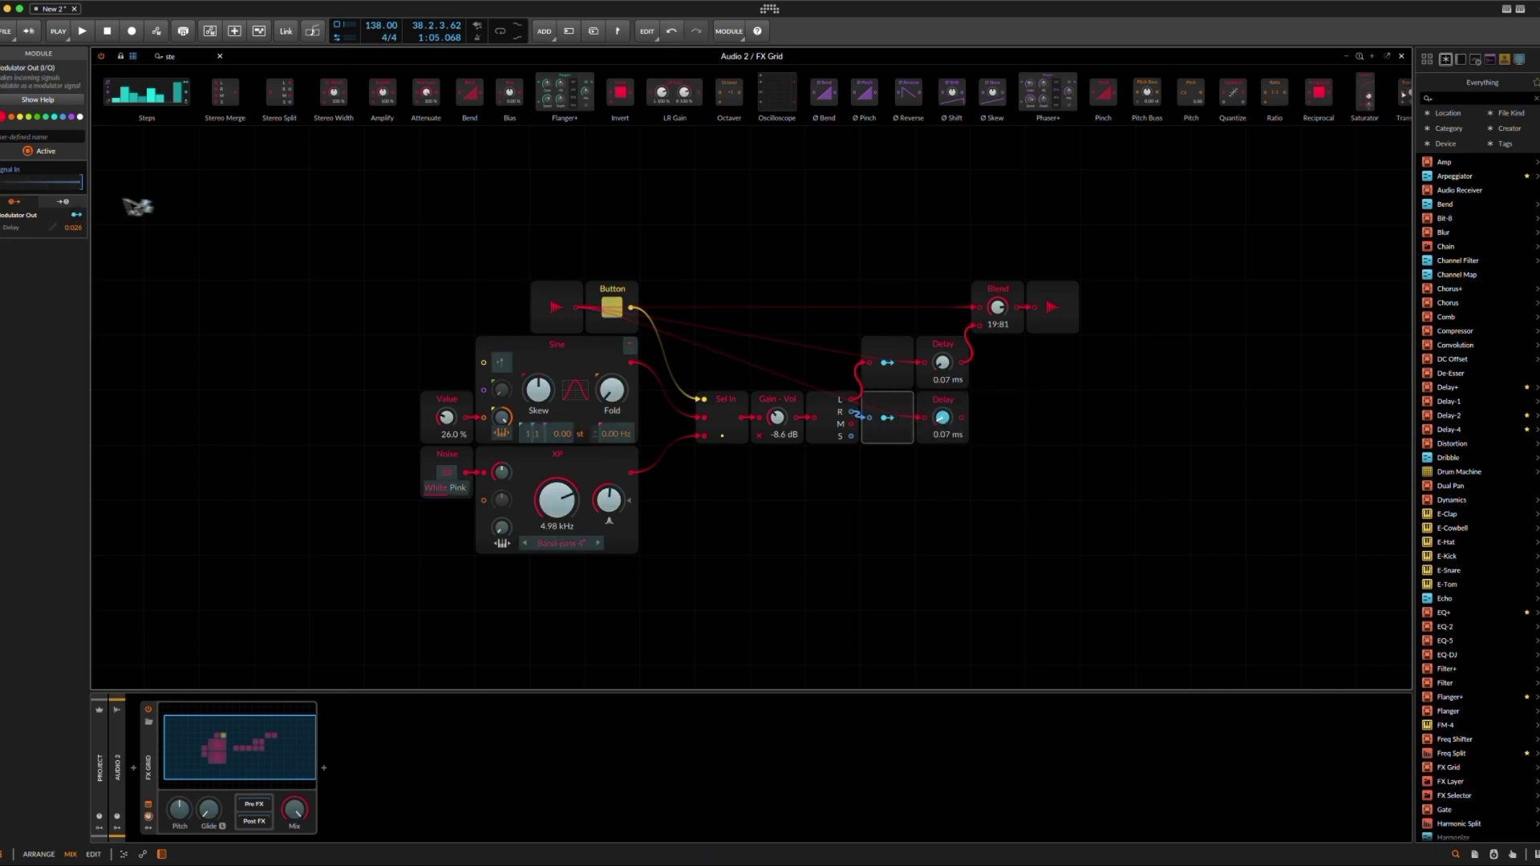
double_click(69, 227)
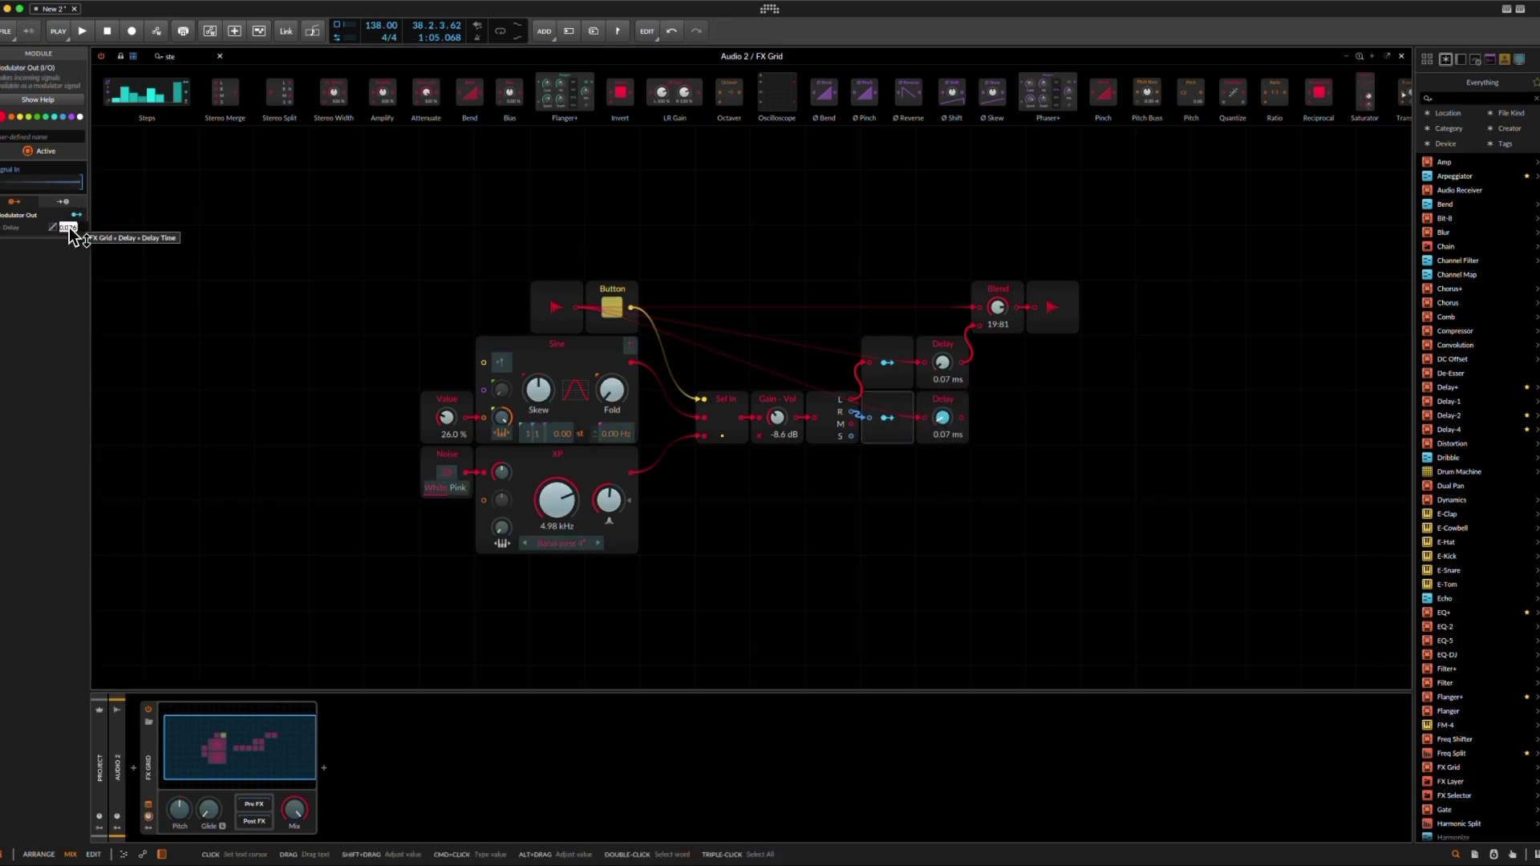
type("0.18")
key("Return")
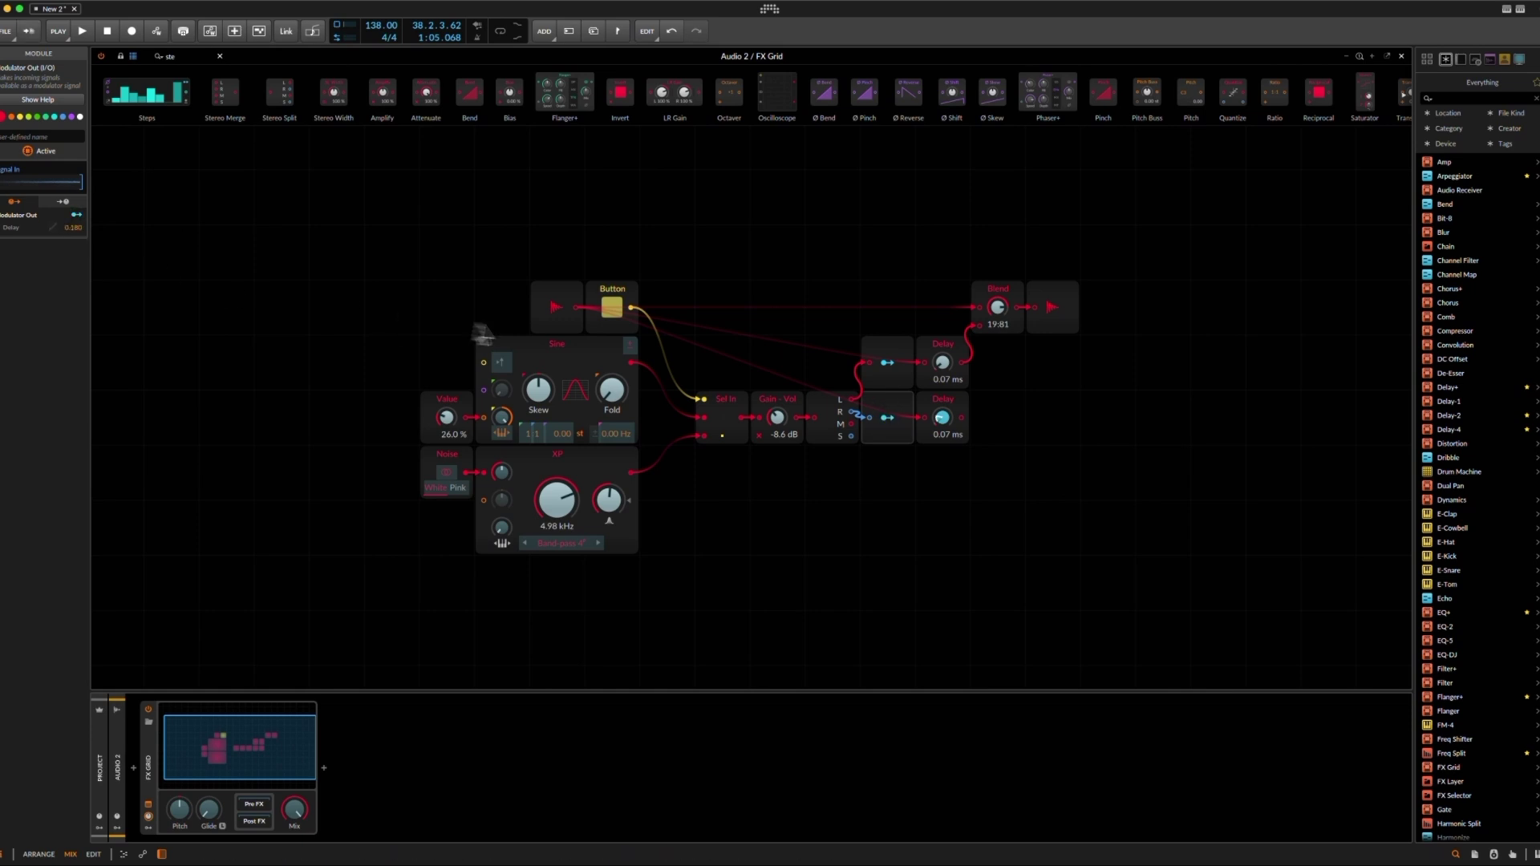
left_click(888, 416)
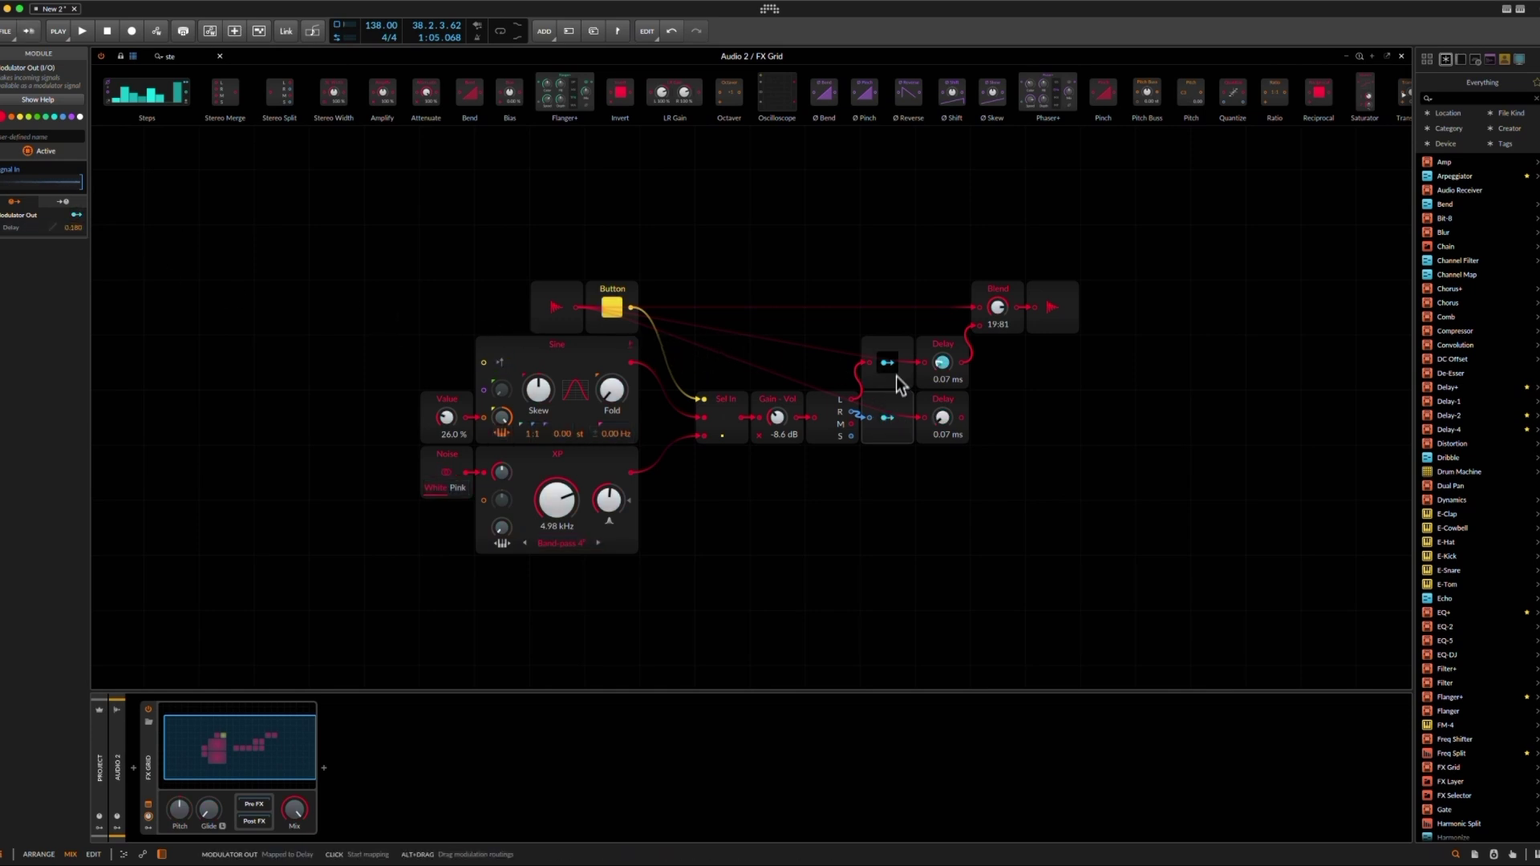
left_click(886, 417)
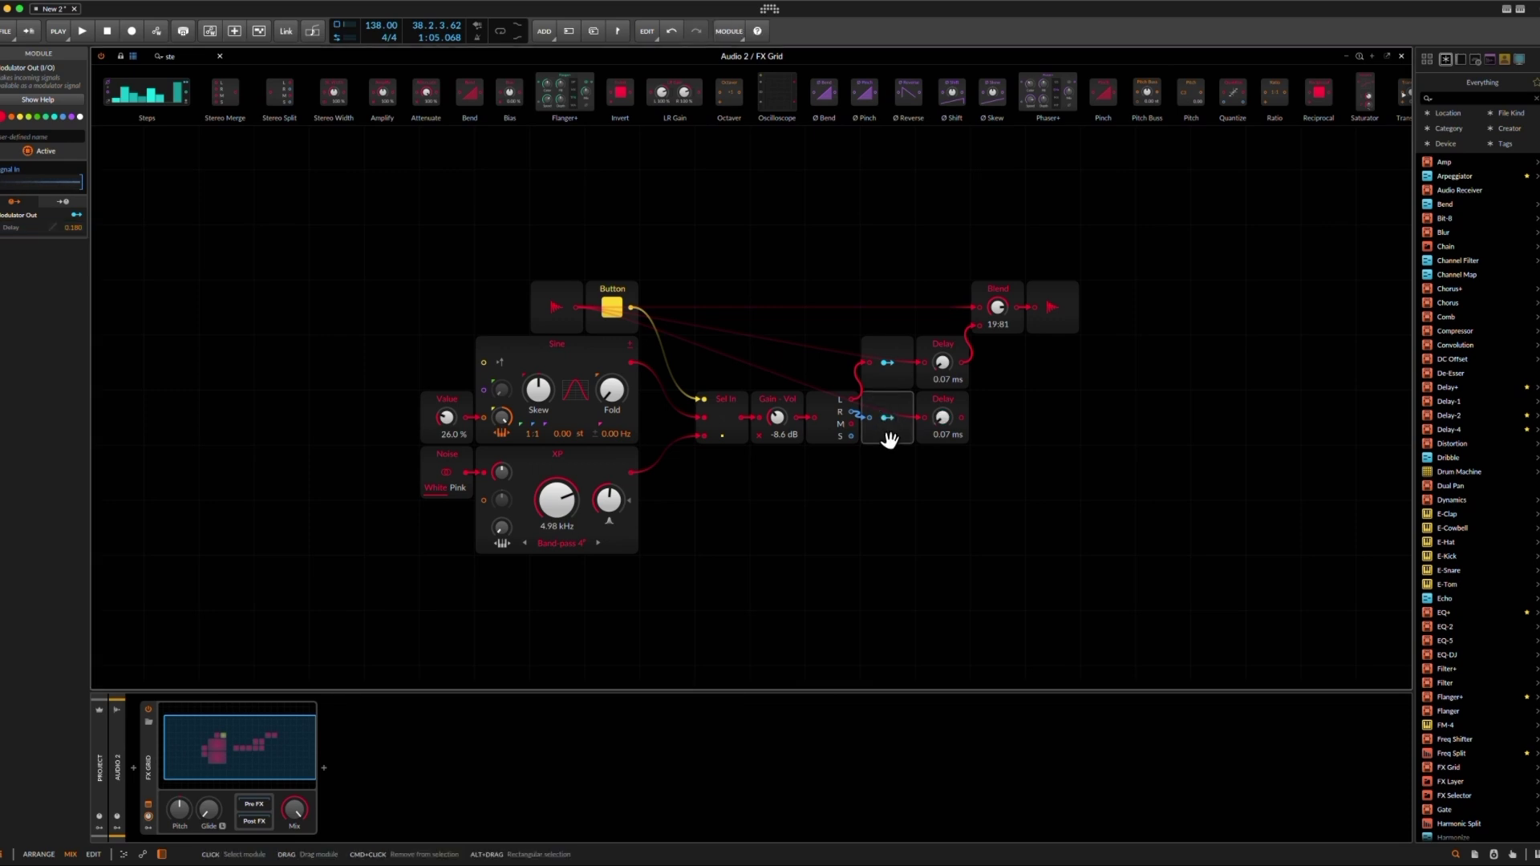
Step: Shift Blend and the audio output right and add a Mixer module beside the upper Delay
left_click_drag(1017, 275, 1120, 368)
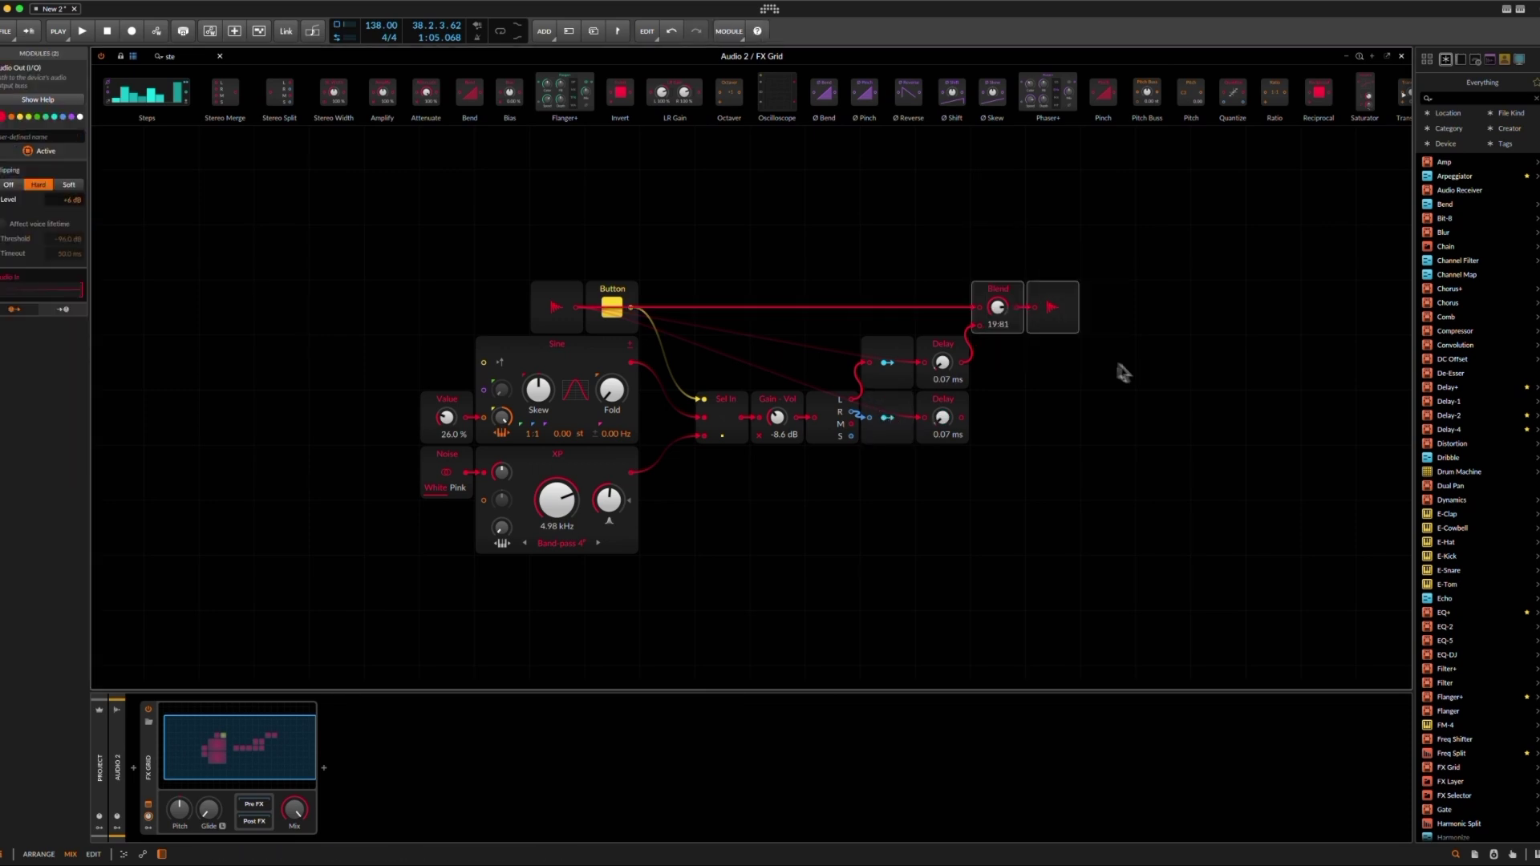
left_click_drag(980, 302, 1035, 303)
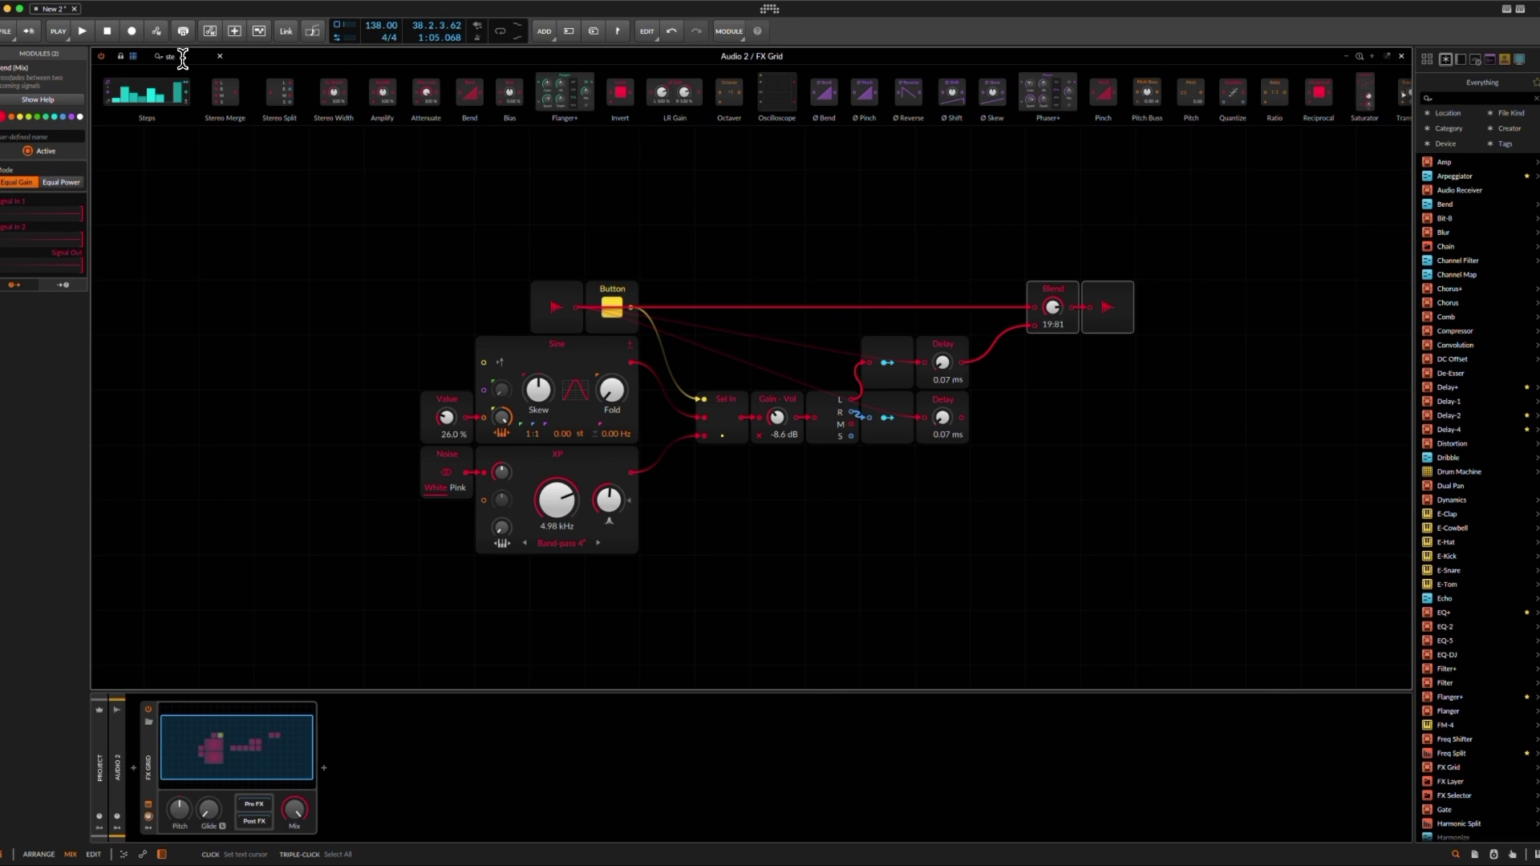
double_click(172, 56)
type("mi")
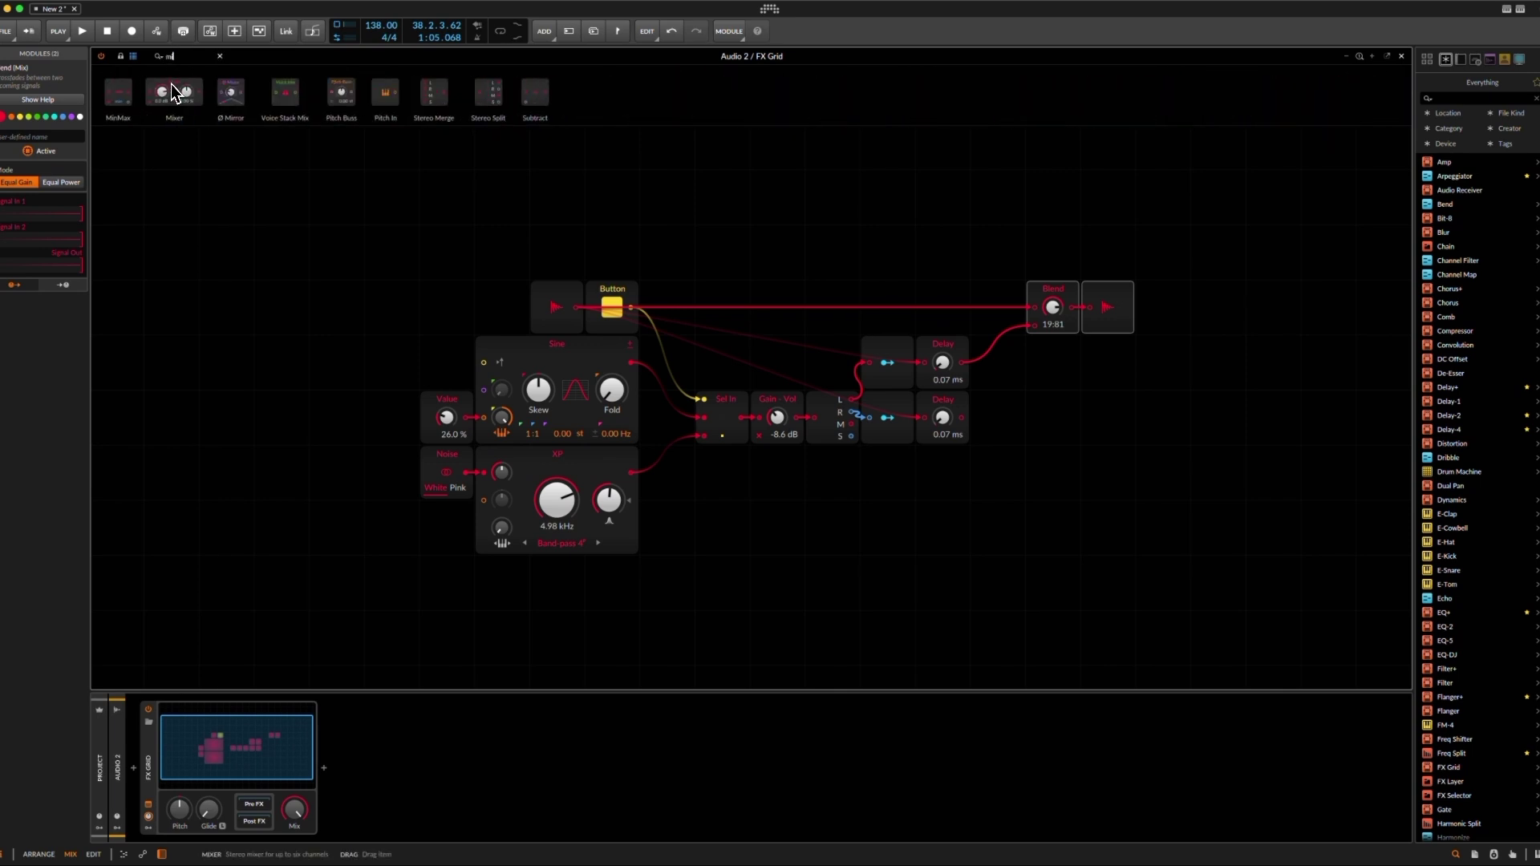
left_click_drag(174, 93, 1021, 343)
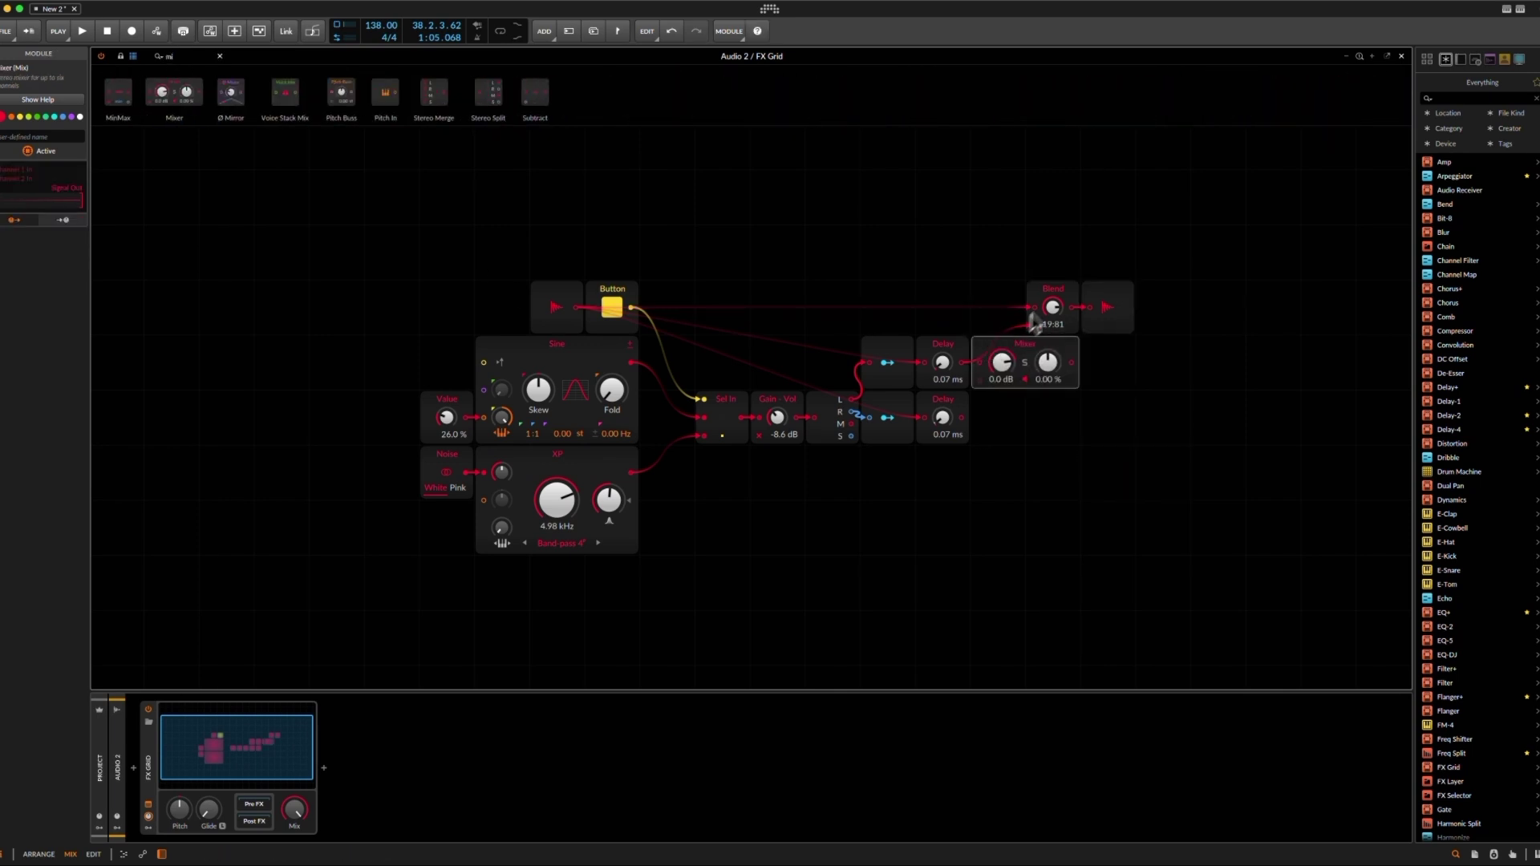
left_click(1051, 254)
left_click(1054, 284)
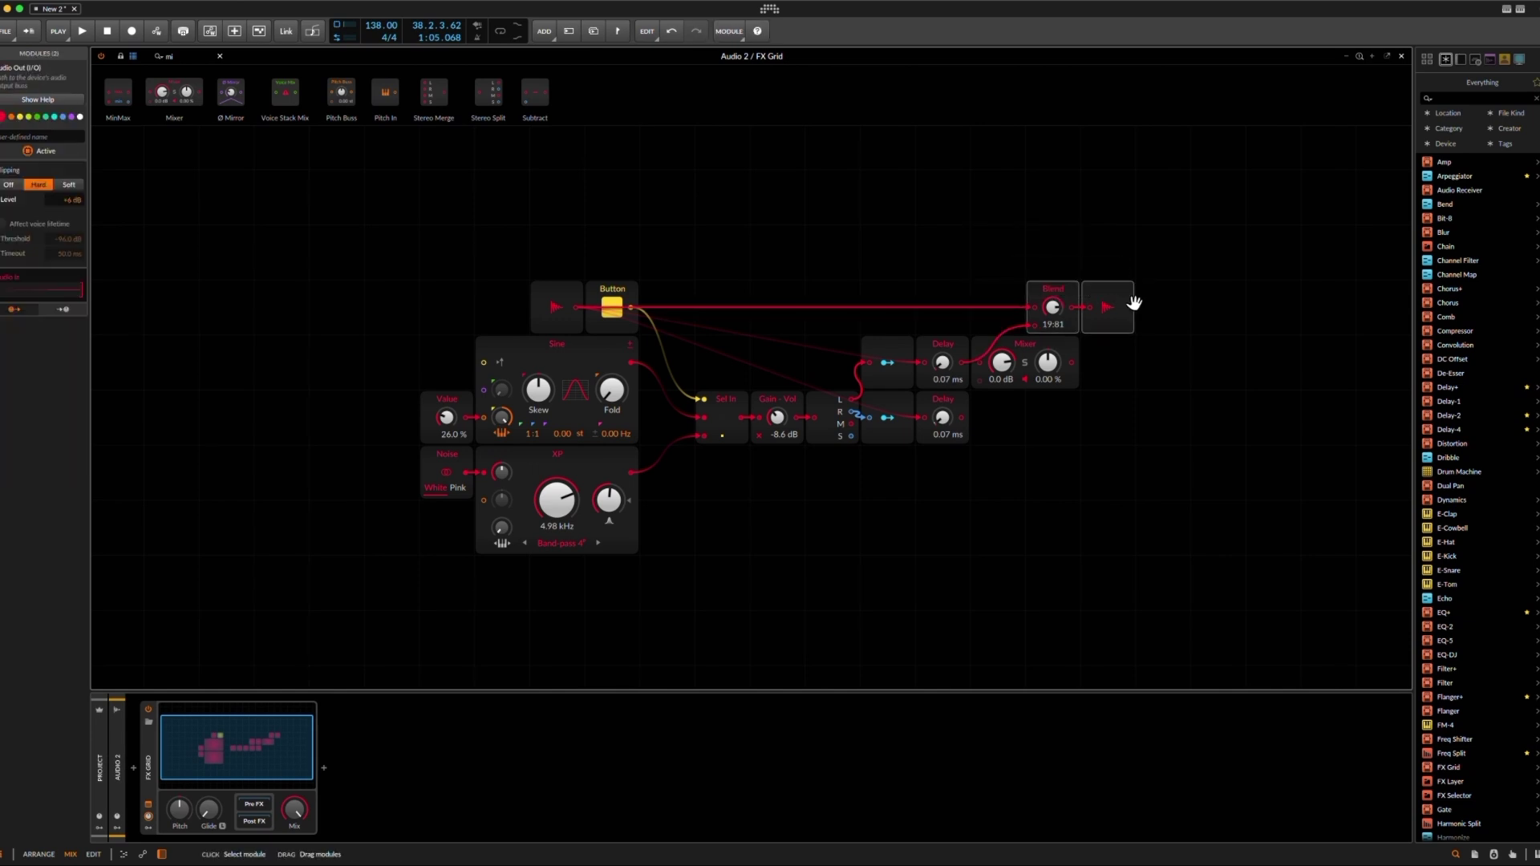
left_click_drag(1070, 292, 1124, 294)
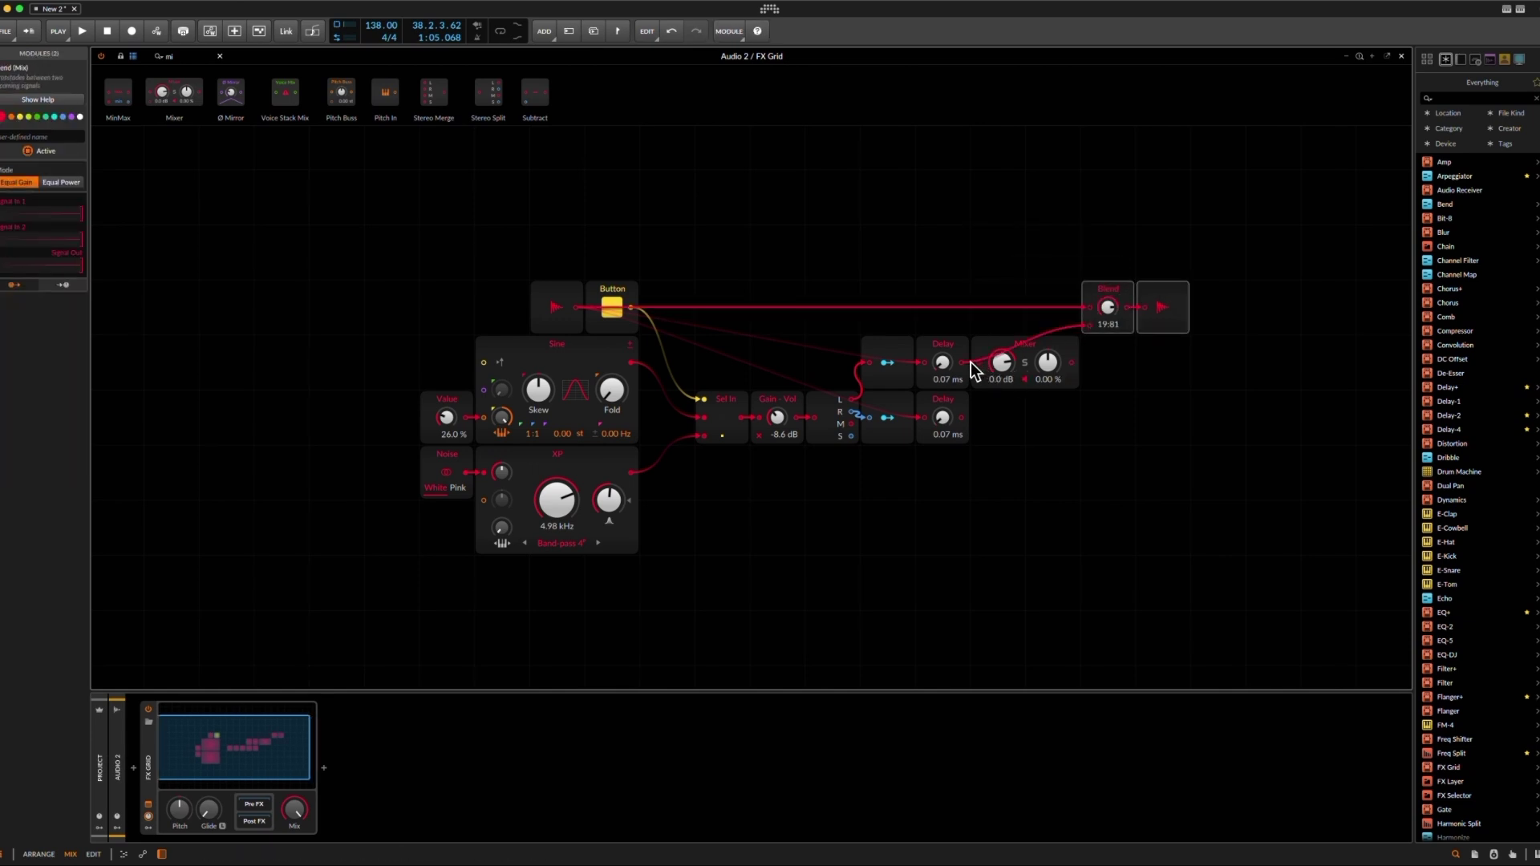
Step: Feed the lower Delay into the Mixer, panned -100%/100%, route the Mixer into Blend, and play
left_click_drag(962, 417, 1056, 436)
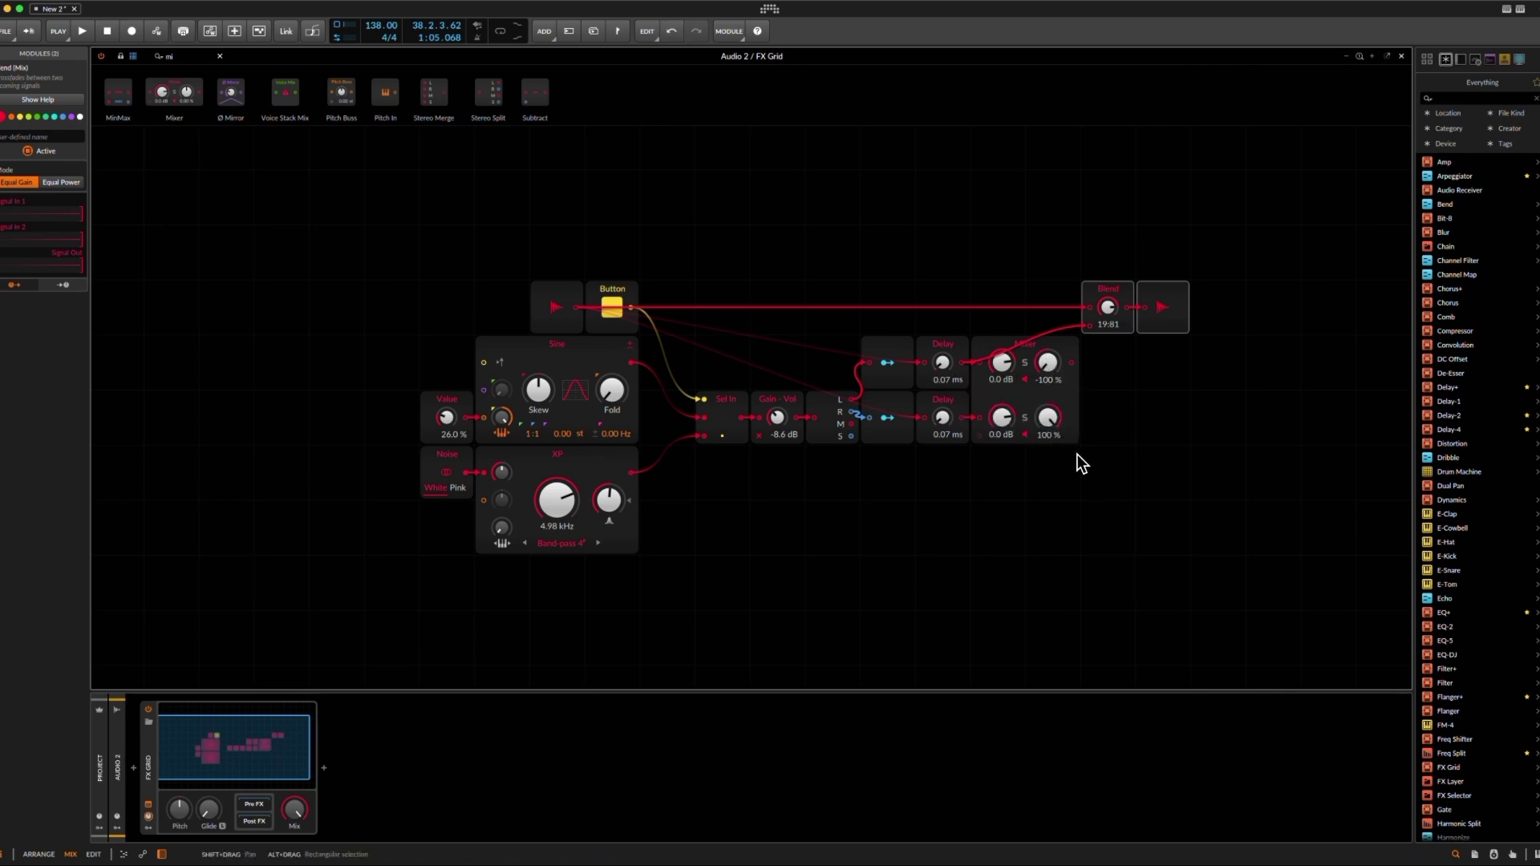
left_click(1067, 367)
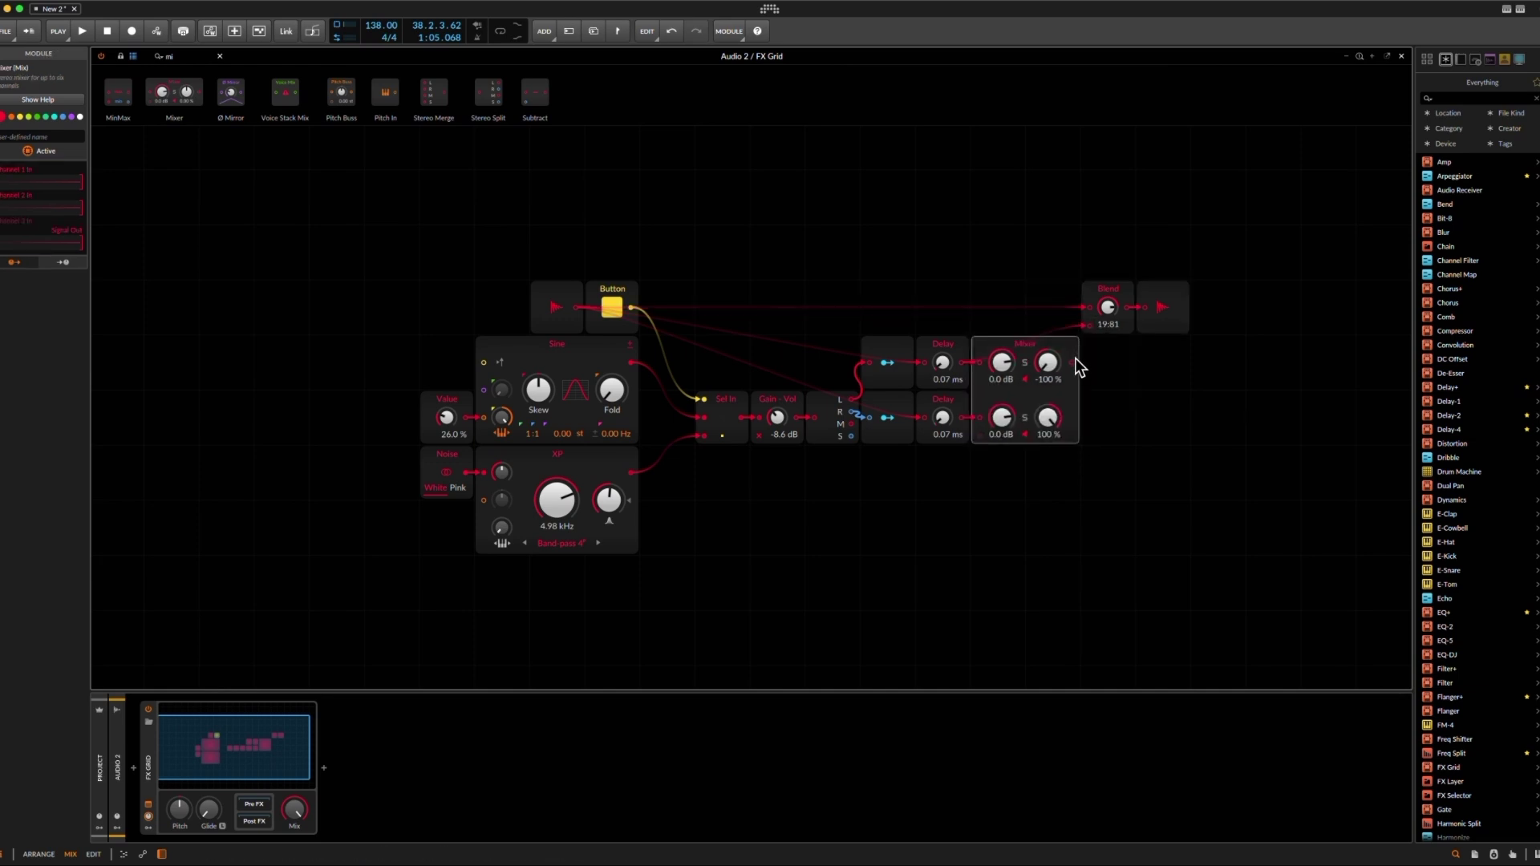
left_click_drag(1083, 343, 1086, 327)
key("space")
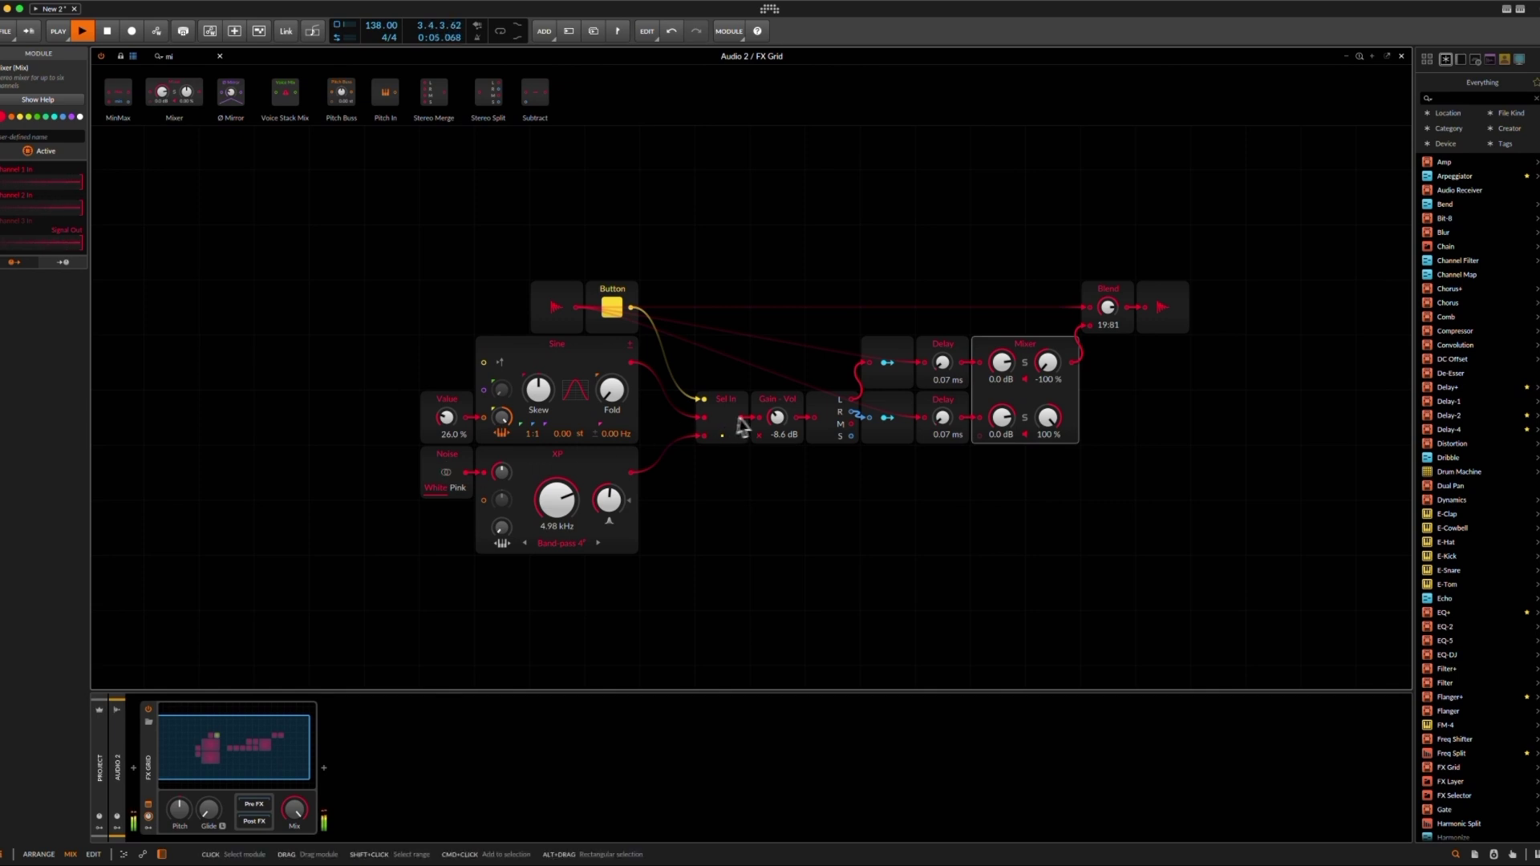
Step: Tune Gain - Vol to +1.0 dB and the XP band-pass cutoff to 2.28 kHz by ear, then stop playback
scroll(778, 417, "down", 5)
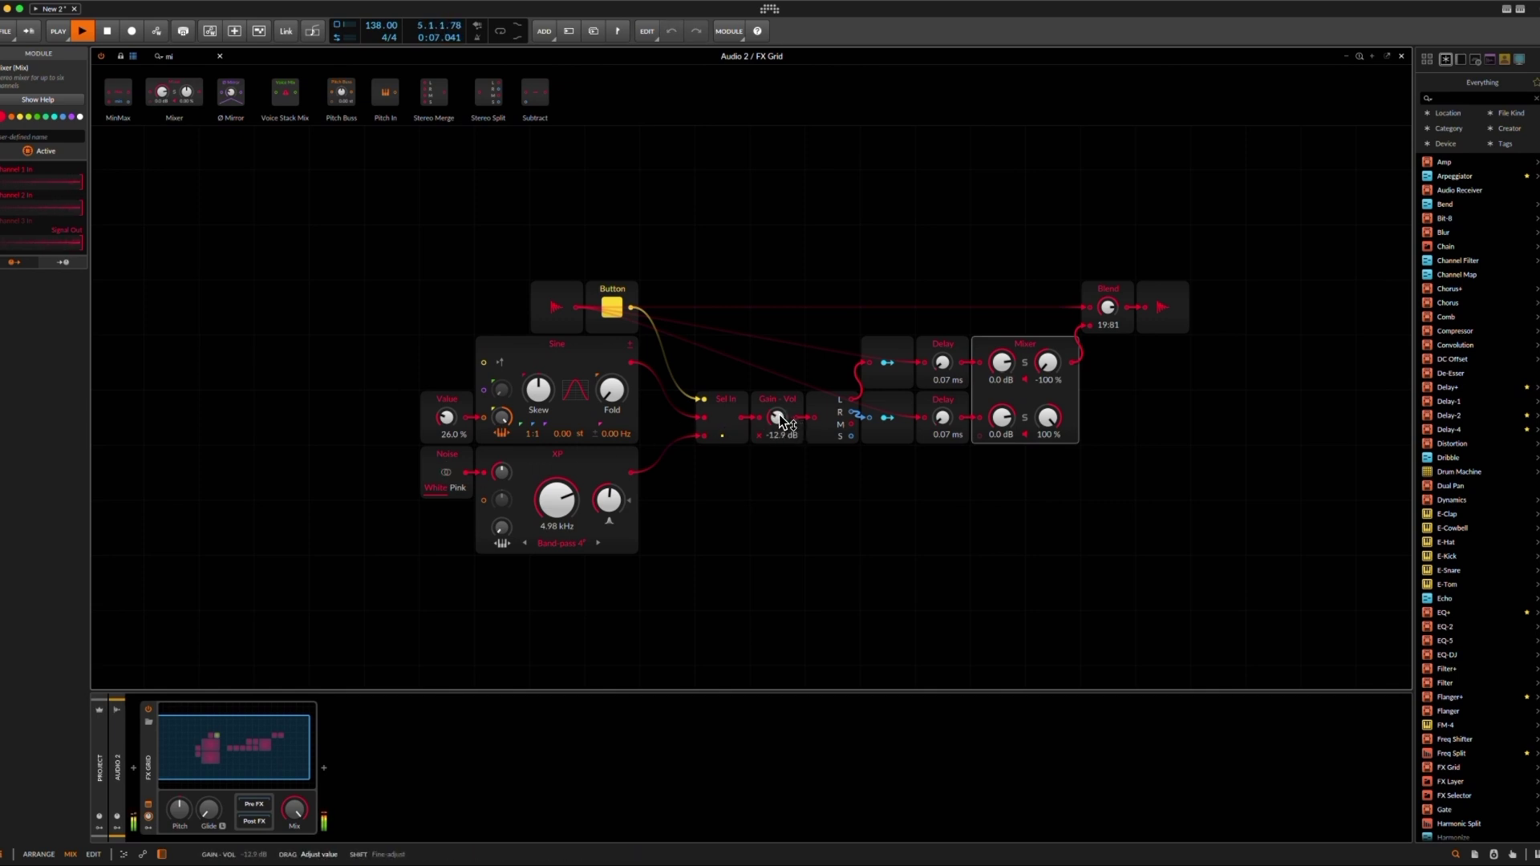
scroll(780, 420, "down", 6)
scroll(564, 503, "up", 5)
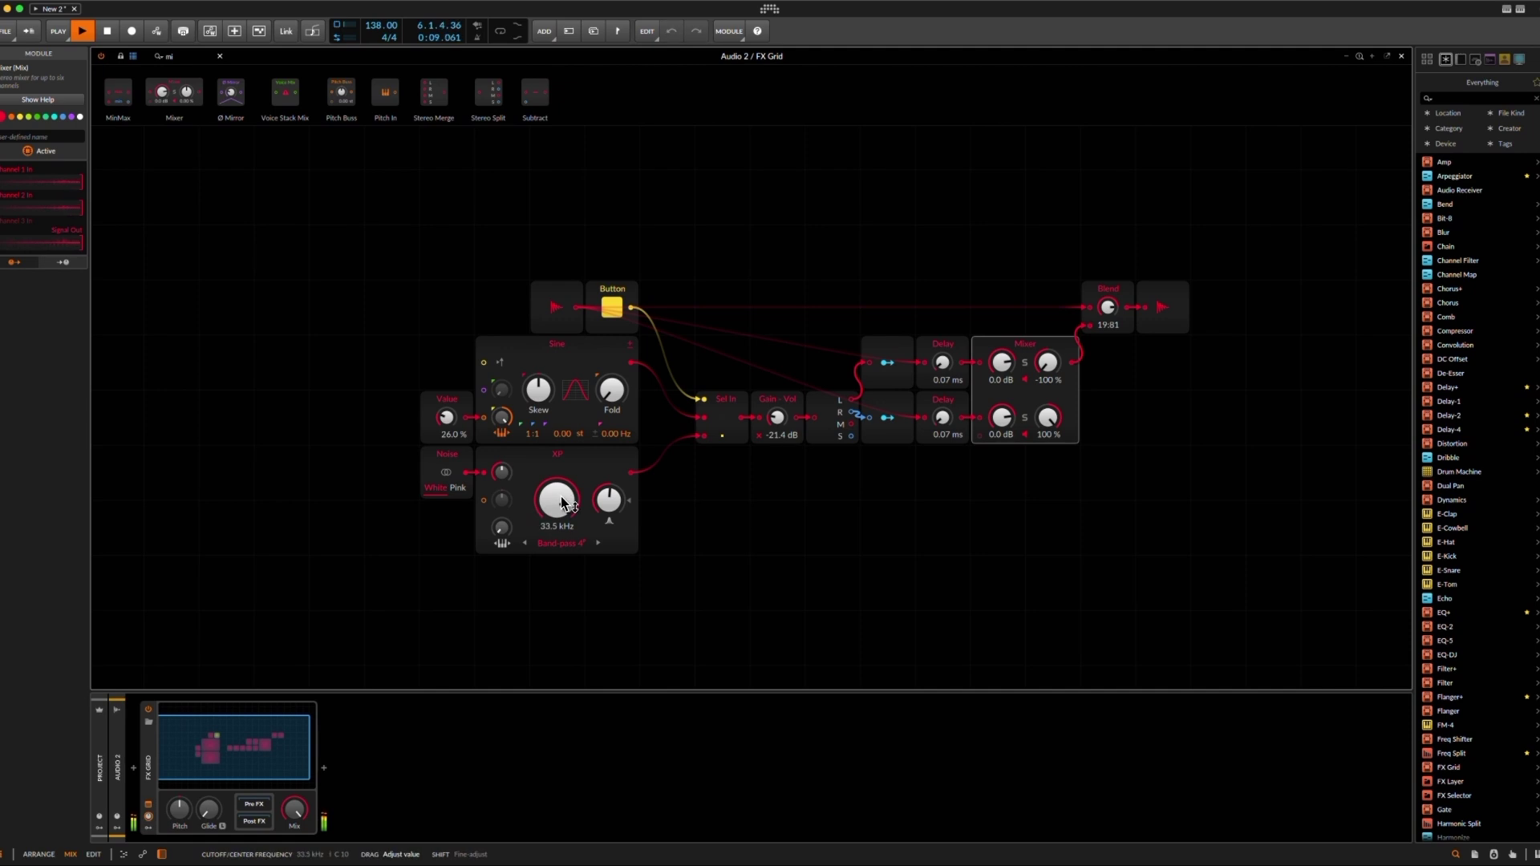
scroll(564, 503, "down", 8)
scroll(774, 421, "up", 5)
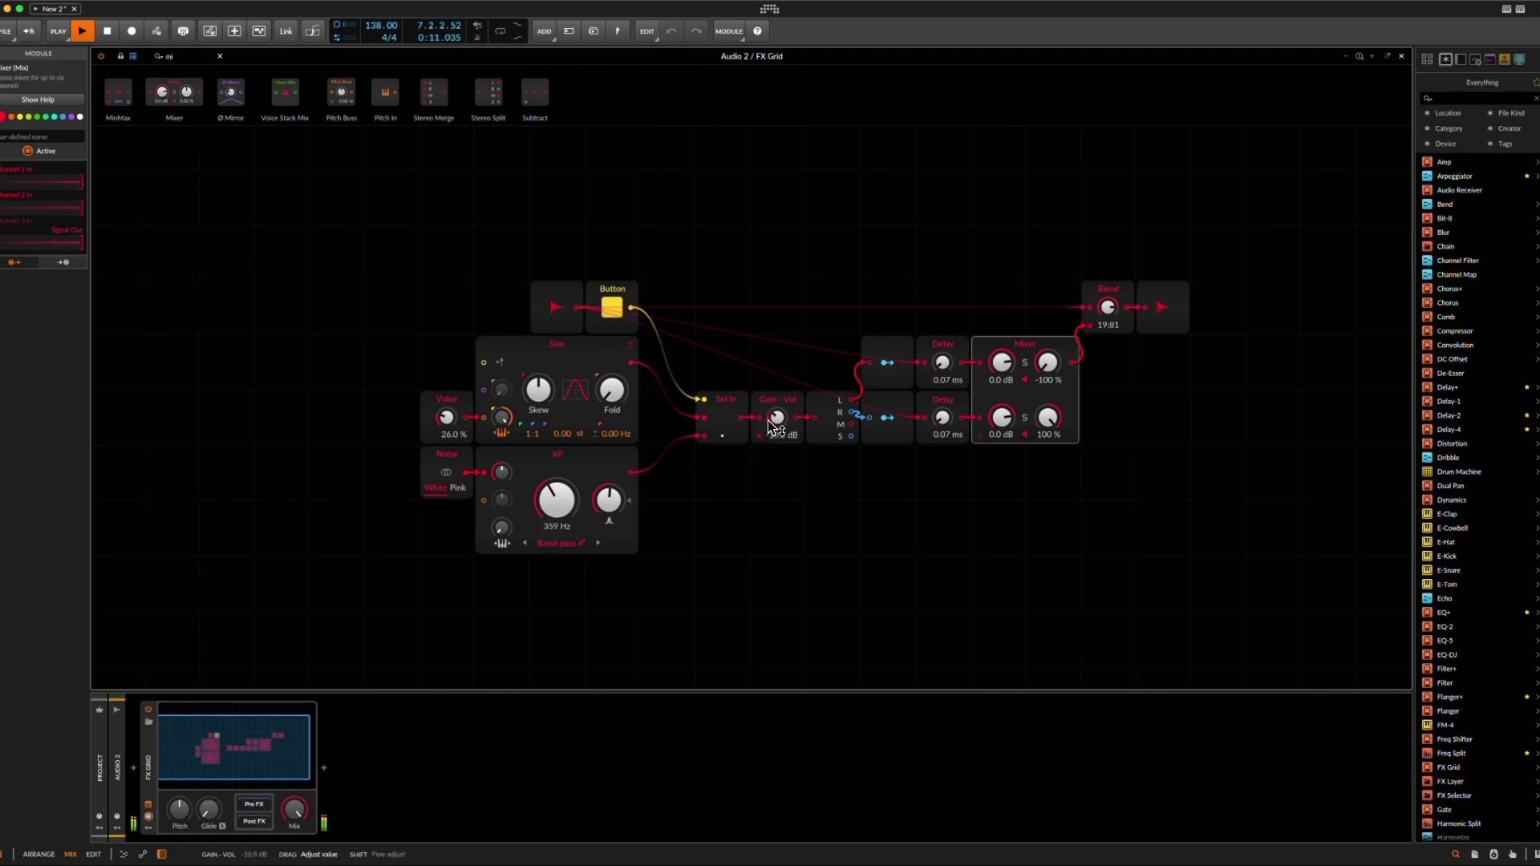
scroll(776, 422, "up", 6)
scroll(559, 498, "up", 1)
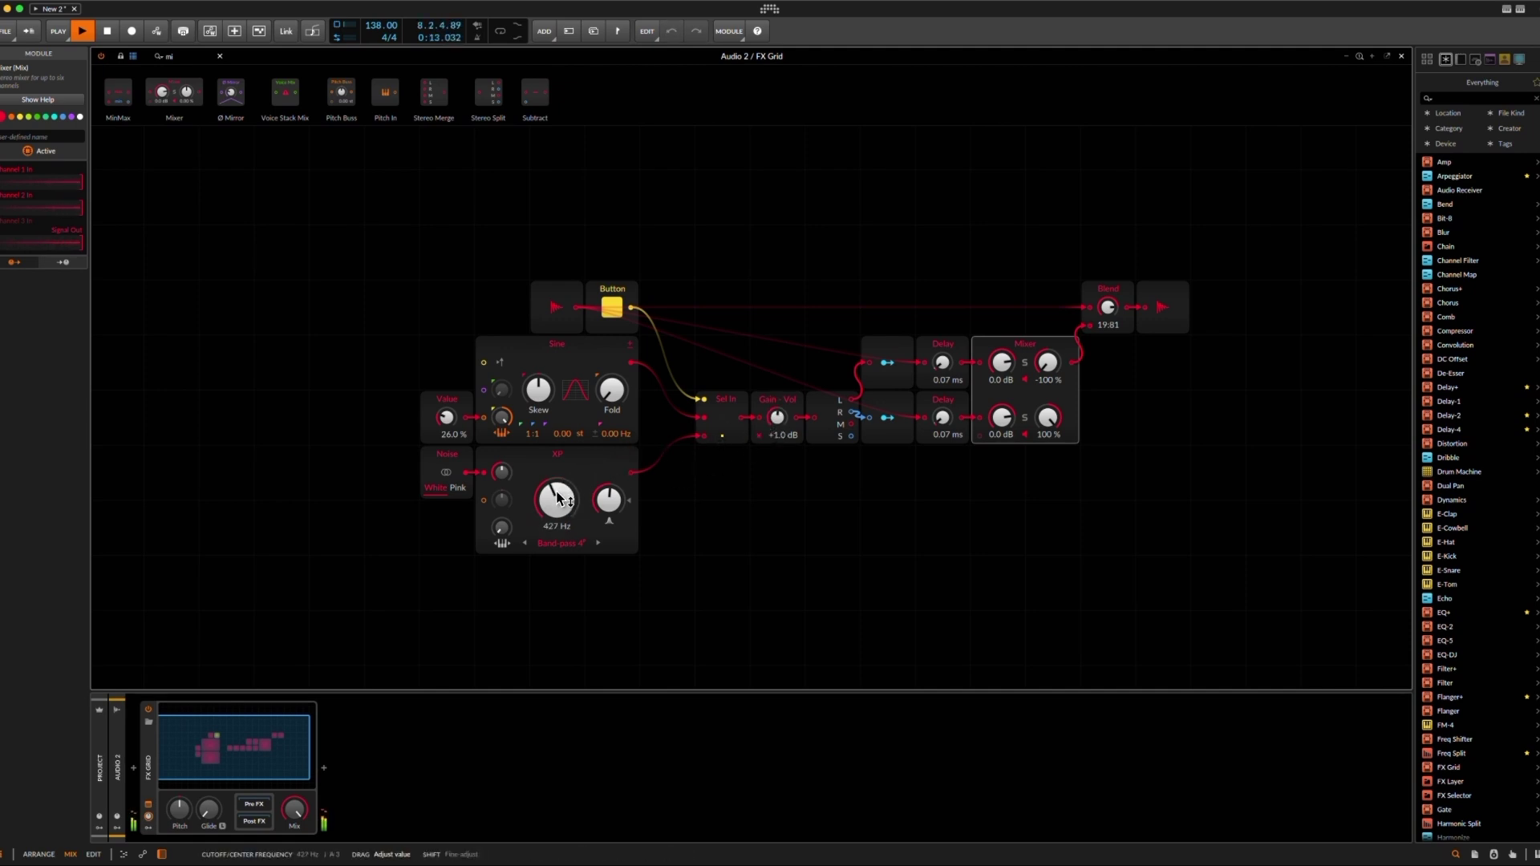
scroll(560, 498, "up", 3)
scroll(559, 498, "down", 2)
key("space")
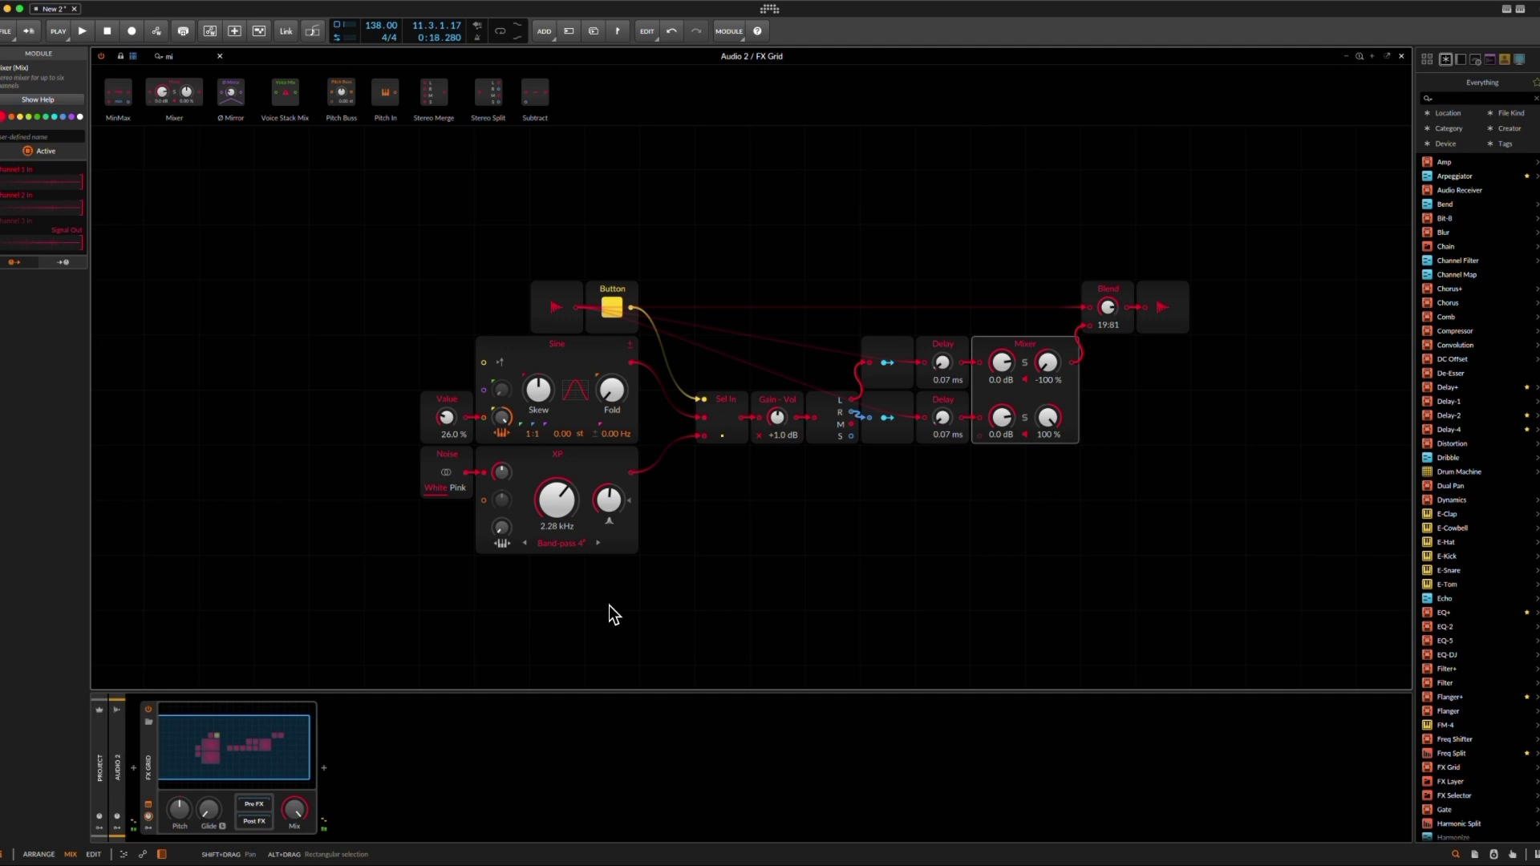
left_click(813, 517)
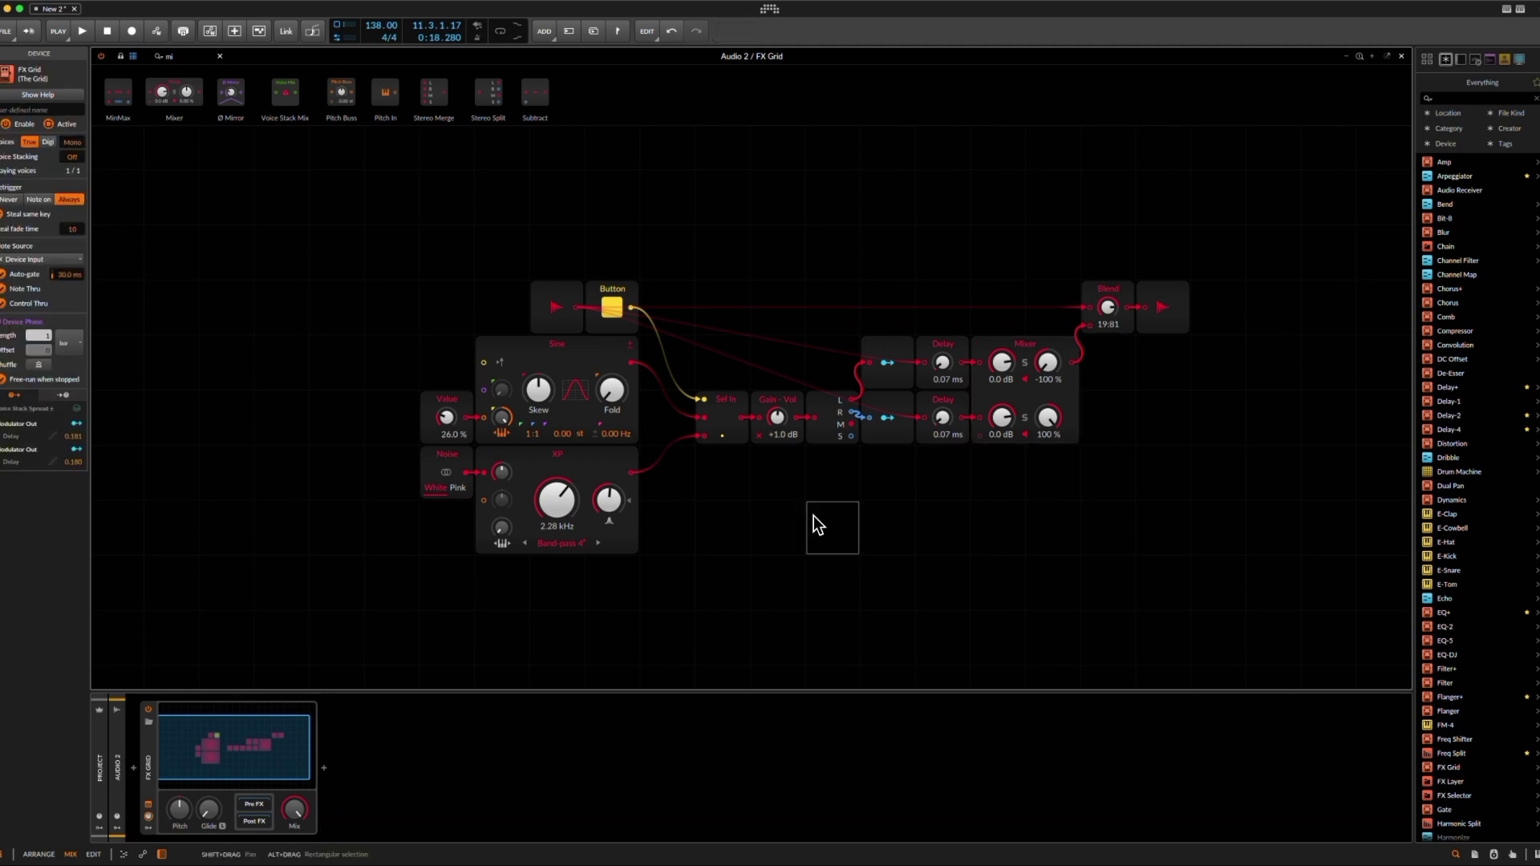